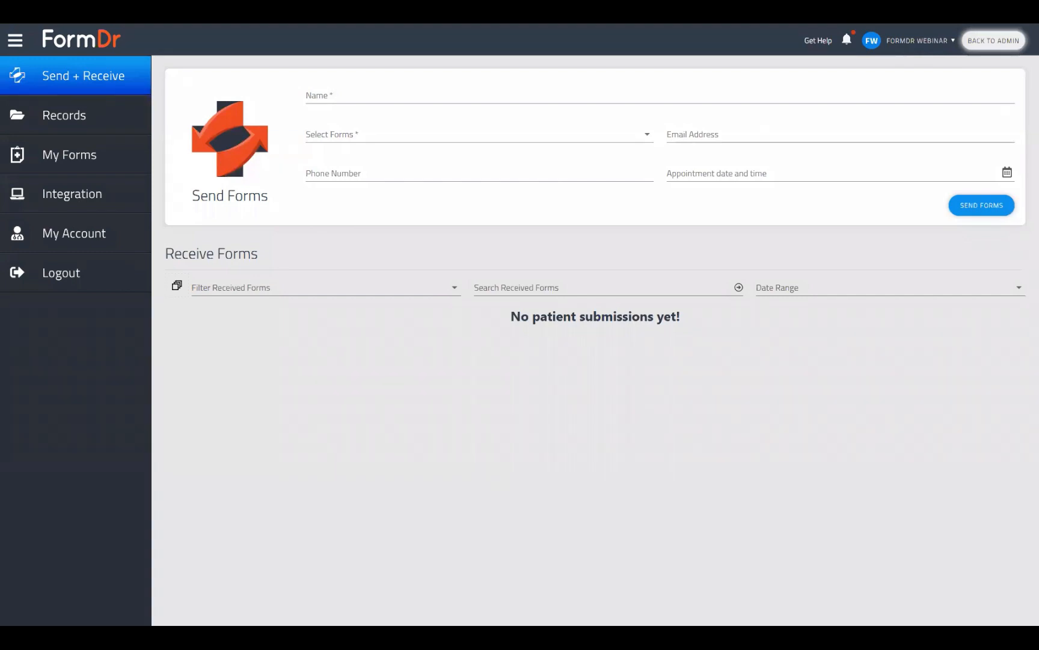
Open the FormDr Training packet's forms for editing and proceed to the Build stage.
{"action": "left_click", "coordinate": [54, 162]}
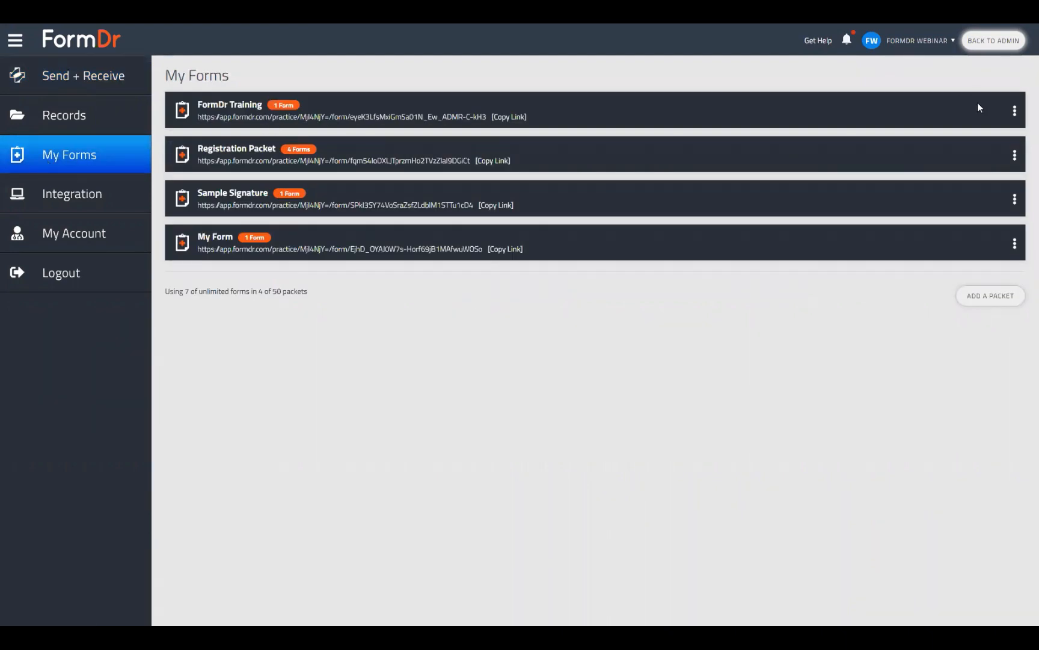
{"action": "left_click", "coordinate": [1014, 113]}
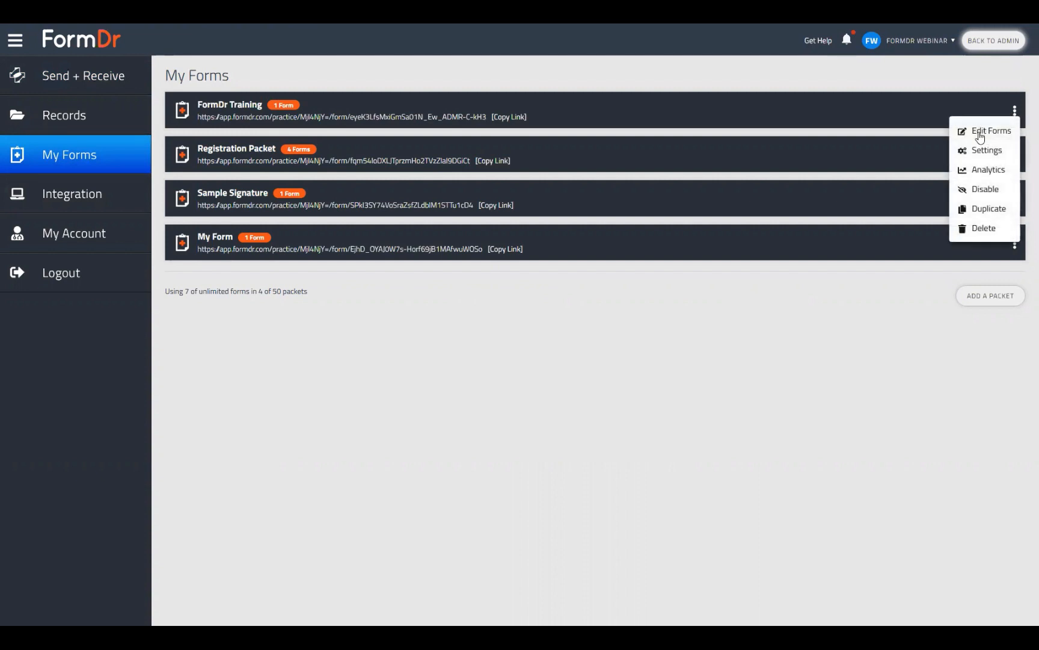
{"action": "left_click", "coordinate": [980, 133]}
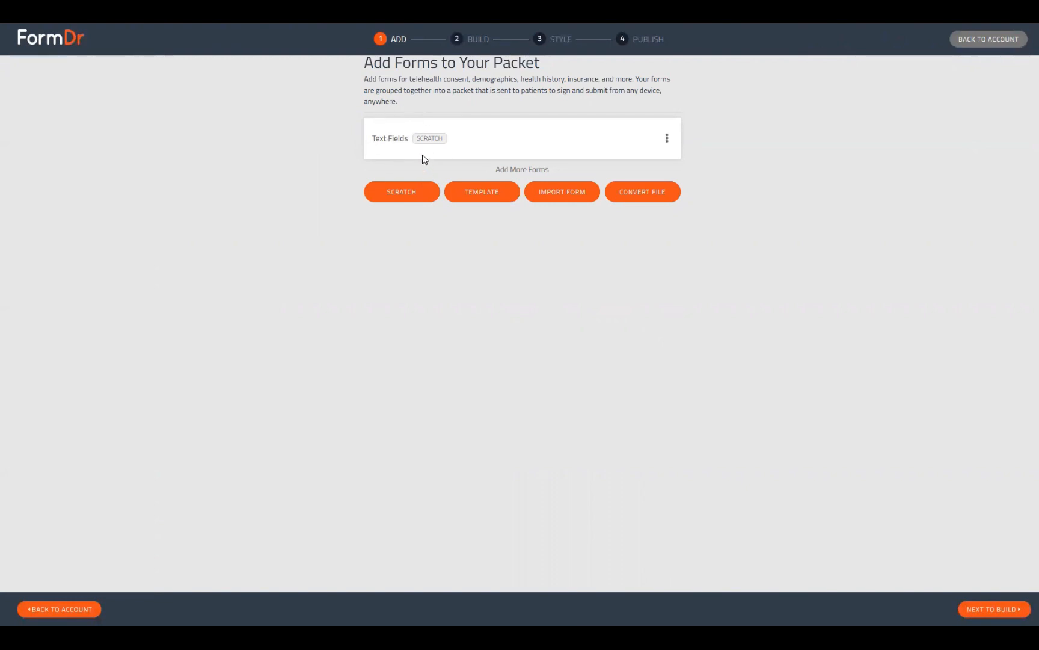
{"action": "left_click", "coordinate": [402, 192]}
{"action": "left_click", "coordinate": [984, 609]}
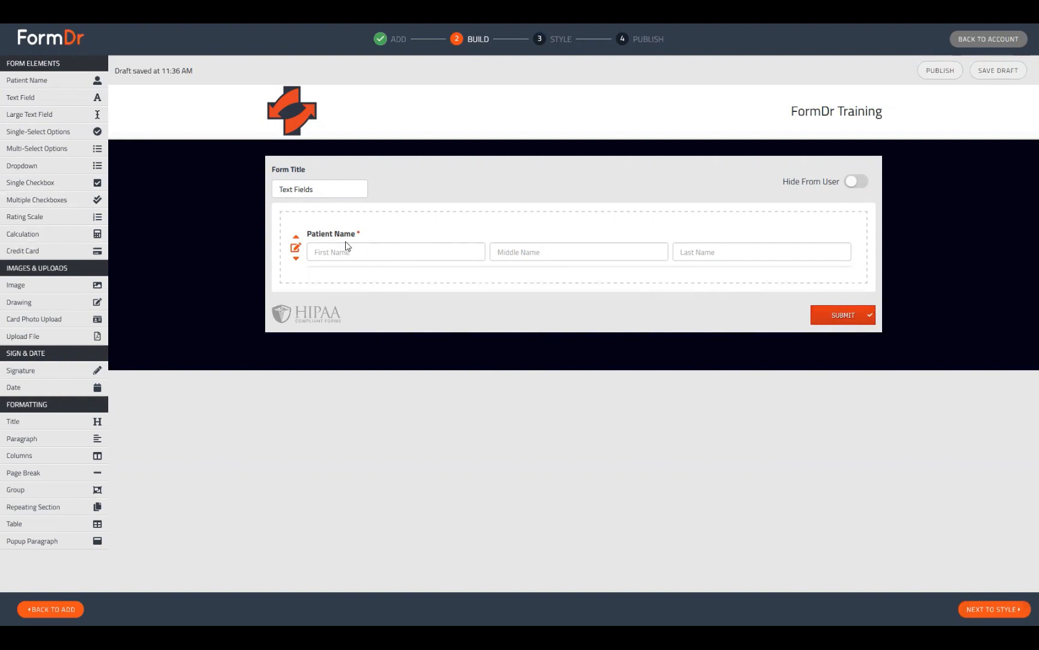
Add a Text Field element below the Patient Name field.
{"action": "left_click_drag", "start_coordinate": [355, 242], "coordinate": [343, 263]}
{"action": "mouse_move", "coordinate": [327, 224]}
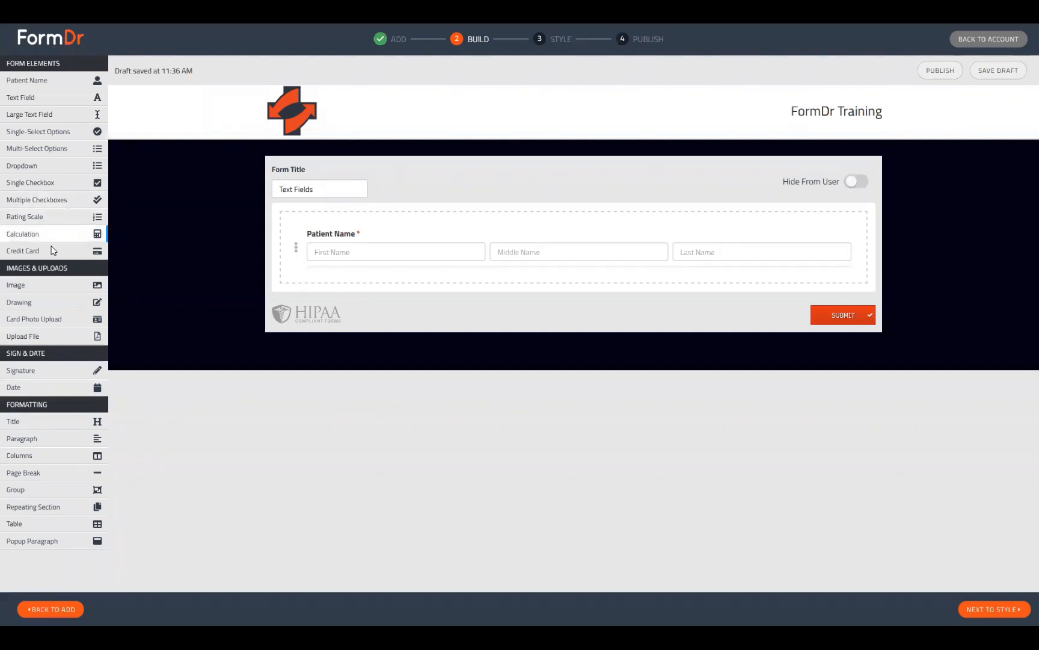
{"action": "left_click", "coordinate": [29, 99]}
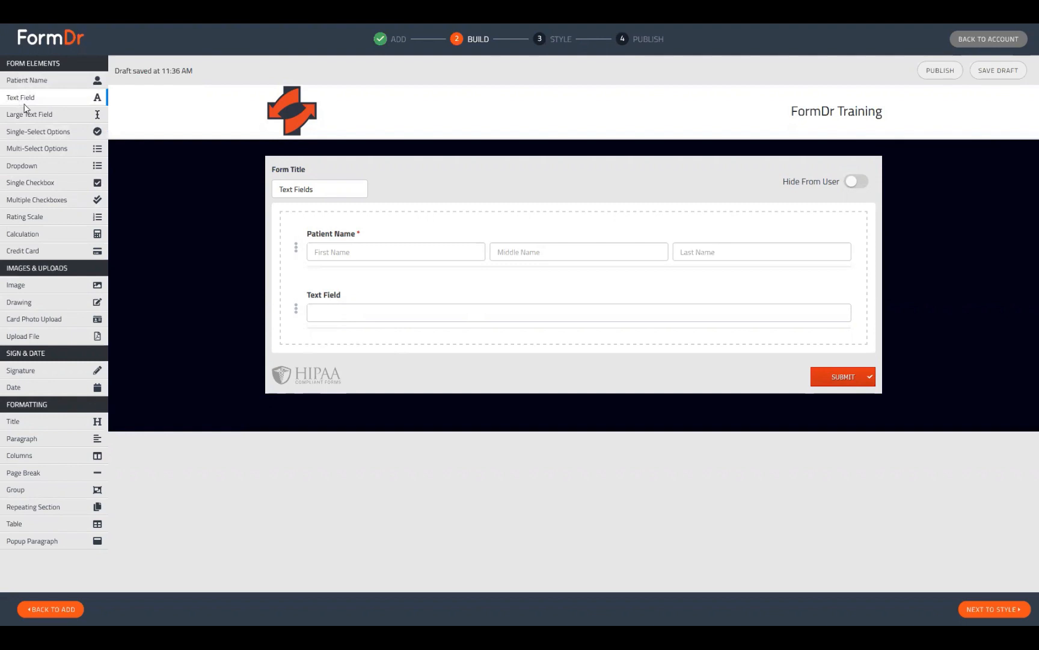
Insert a second Text Field above the Patient Name field and view its settings.
{"action": "left_click_drag", "start_coordinate": [23, 103], "coordinate": [337, 236]}
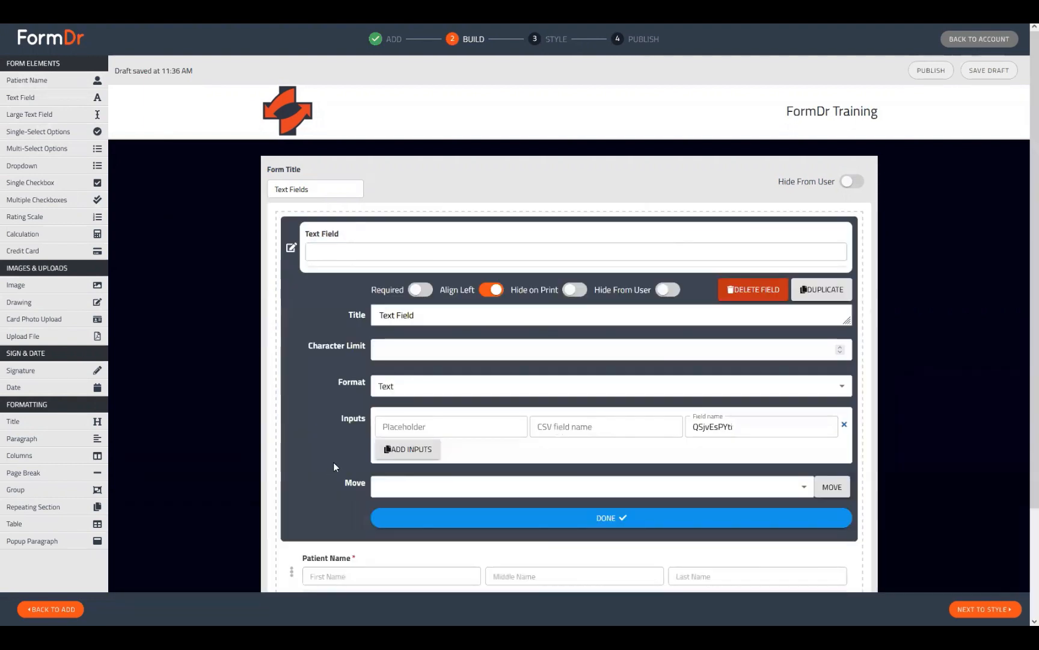
{"action": "left_click", "coordinate": [294, 248]}
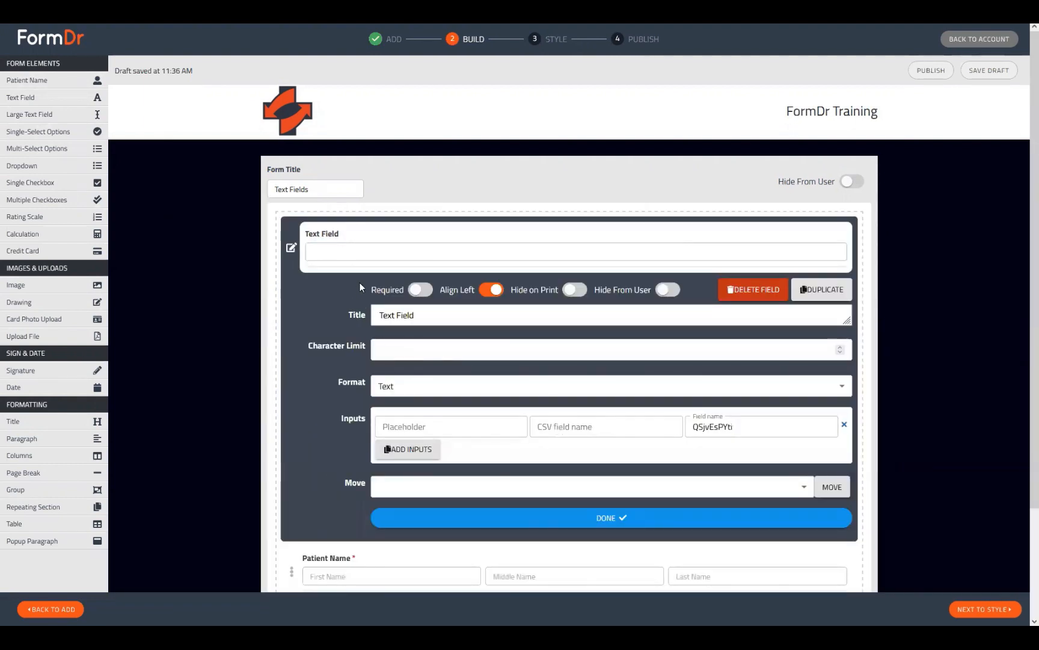
{"action": "scroll", "coordinate": [358, 283], "scroll_direction": "down", "scroll_amount": 1}
{"action": "left_click", "coordinate": [290, 194]}
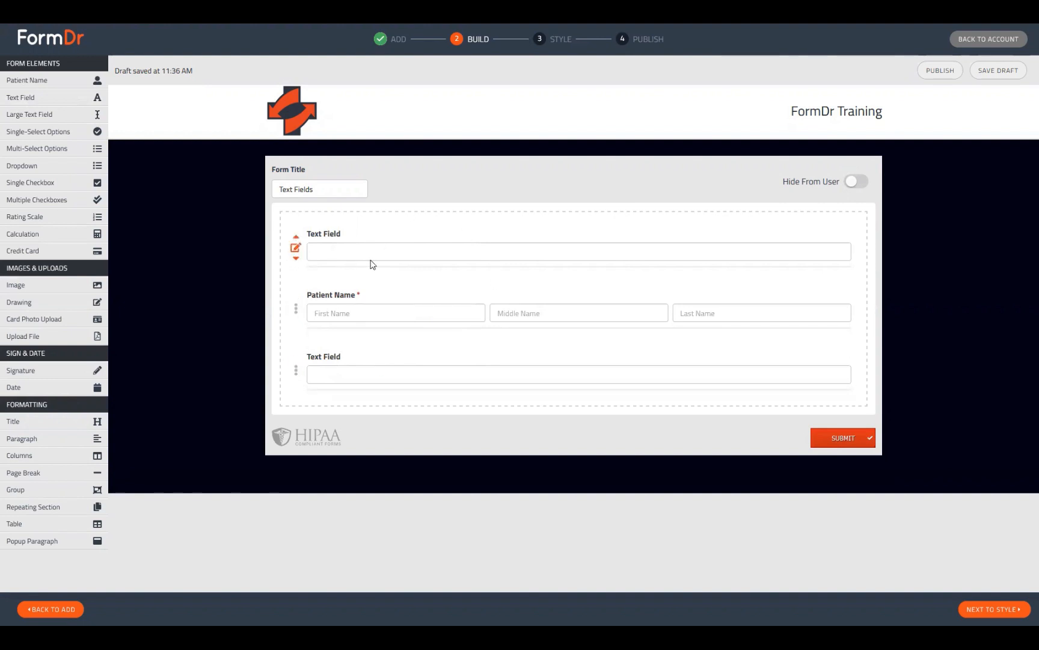
Delete the Text Field that sits above the Patient Name field.
{"action": "left_click", "coordinate": [295, 249]}
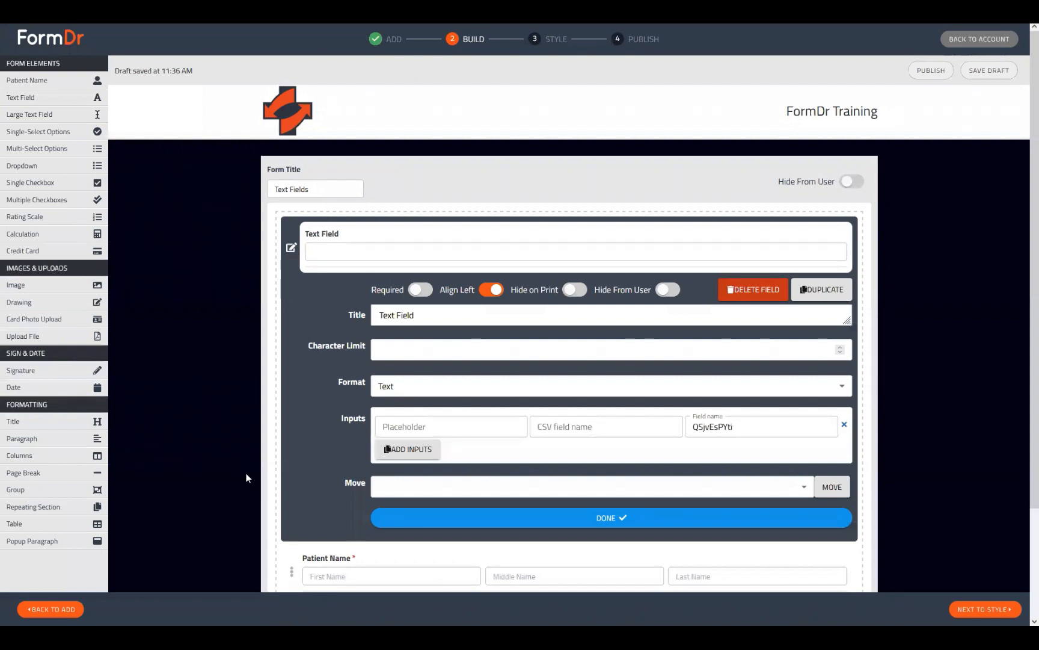
{"action": "left_click_drag", "start_coordinate": [421, 315], "coordinate": [360, 322]}
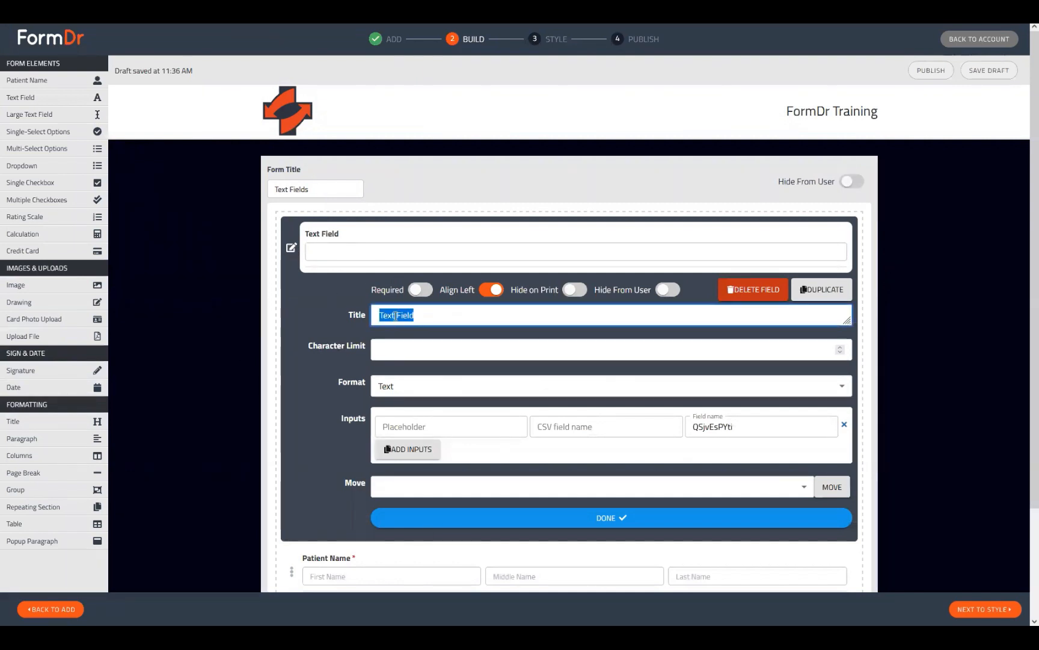
{"action": "left_click", "coordinate": [421, 426]}
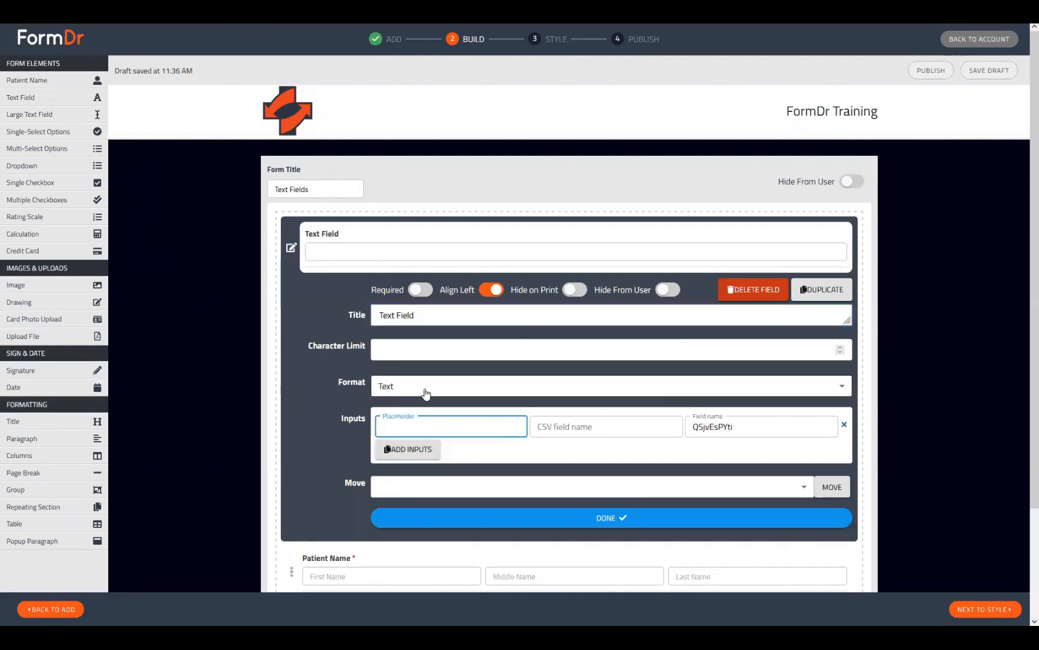
{"action": "left_click", "coordinate": [734, 300]}
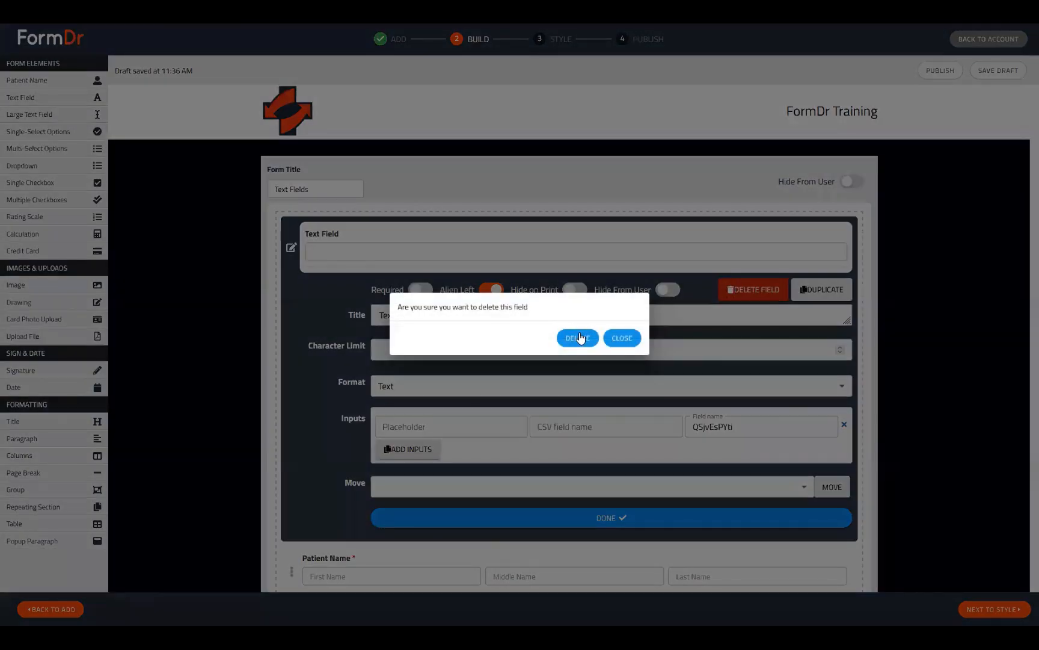
{"action": "left_click", "coordinate": [576, 338]}
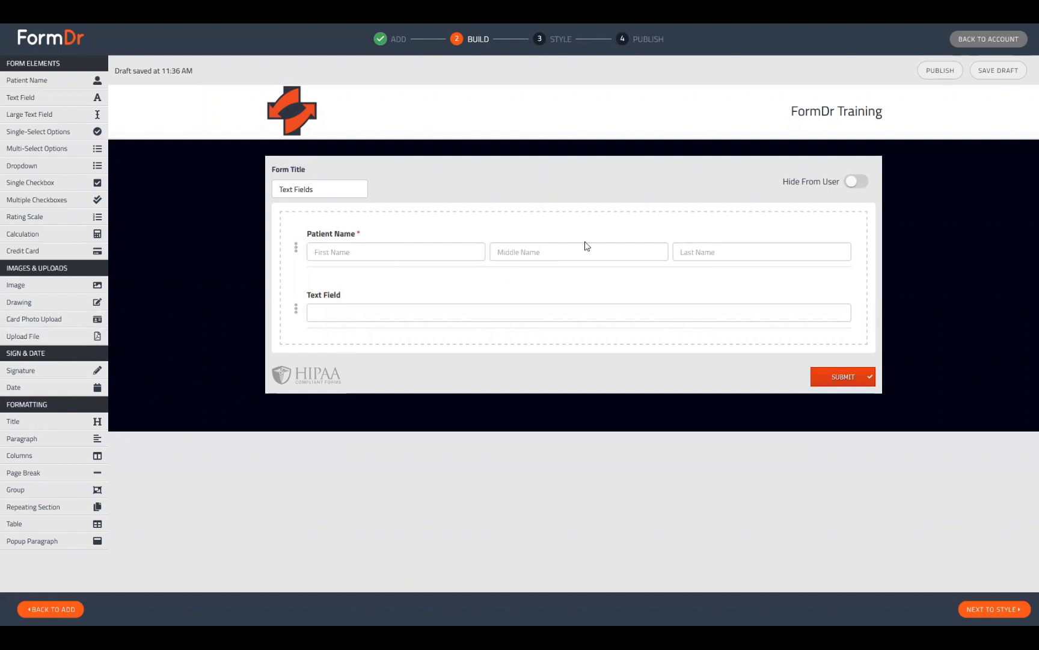
Open the settings of the Text Field below Patient Name.
{"action": "mouse_move", "coordinate": [300, 309]}
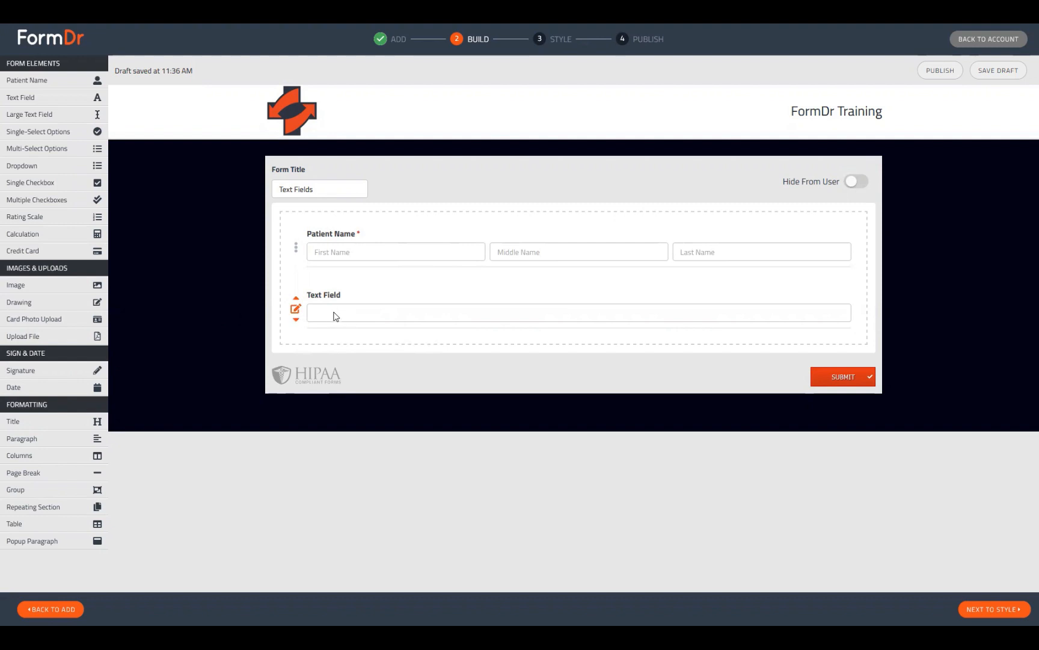
{"action": "left_click", "coordinate": [296, 309]}
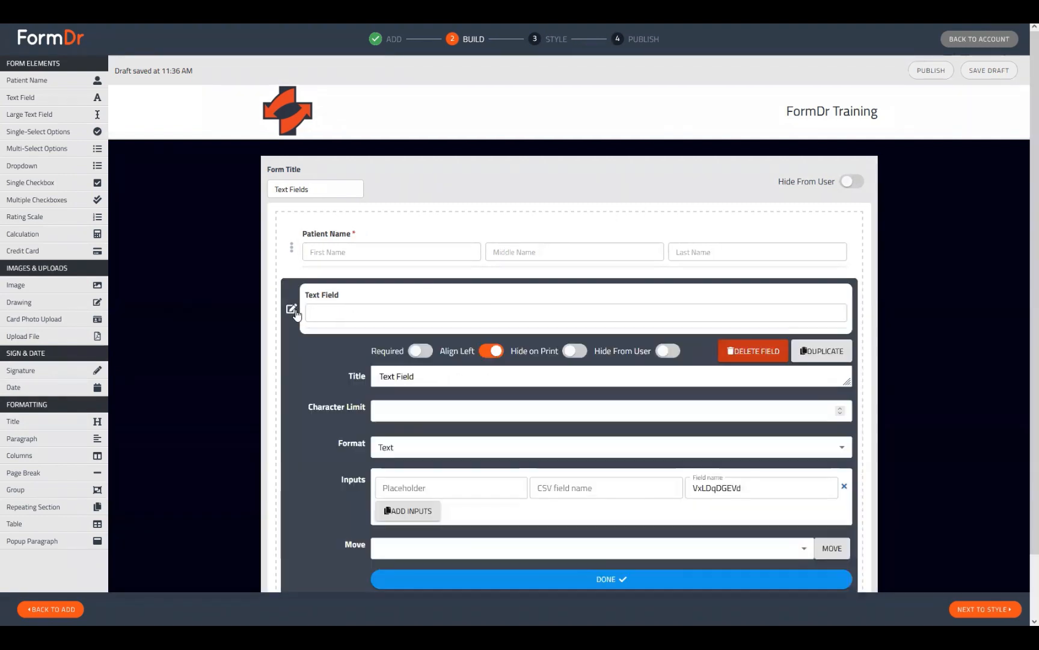
{"action": "scroll", "coordinate": [304, 313], "scroll_direction": "down", "scroll_amount": 1}
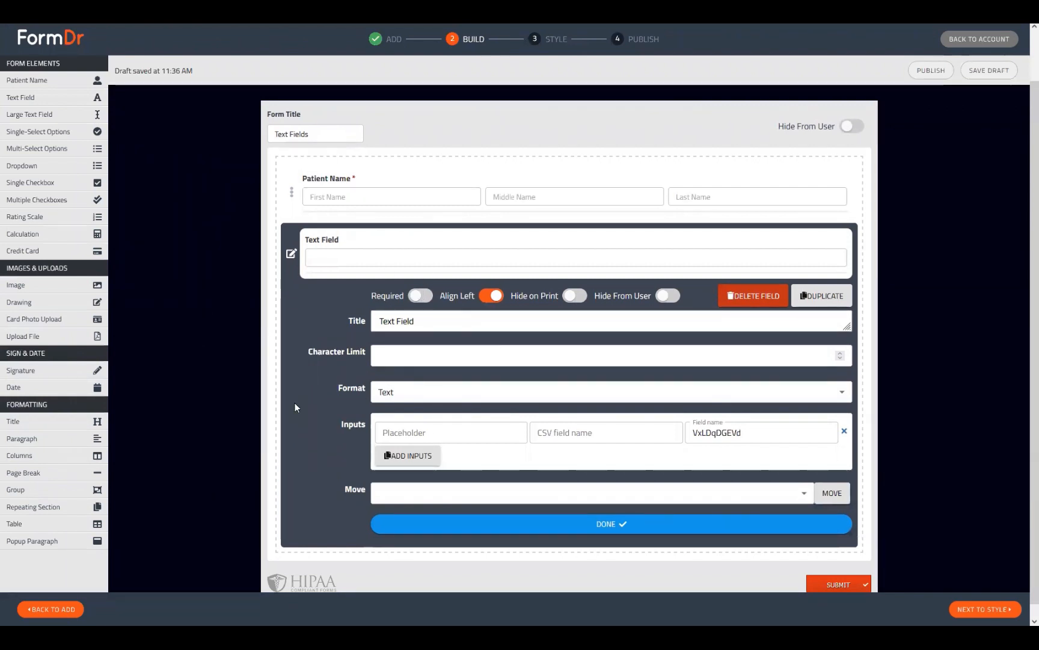
Title the text field "Phone Number" and set its input placeholder to "(___) ___-____".
{"action": "left_click_drag", "start_coordinate": [426, 323], "coordinate": [349, 323]}
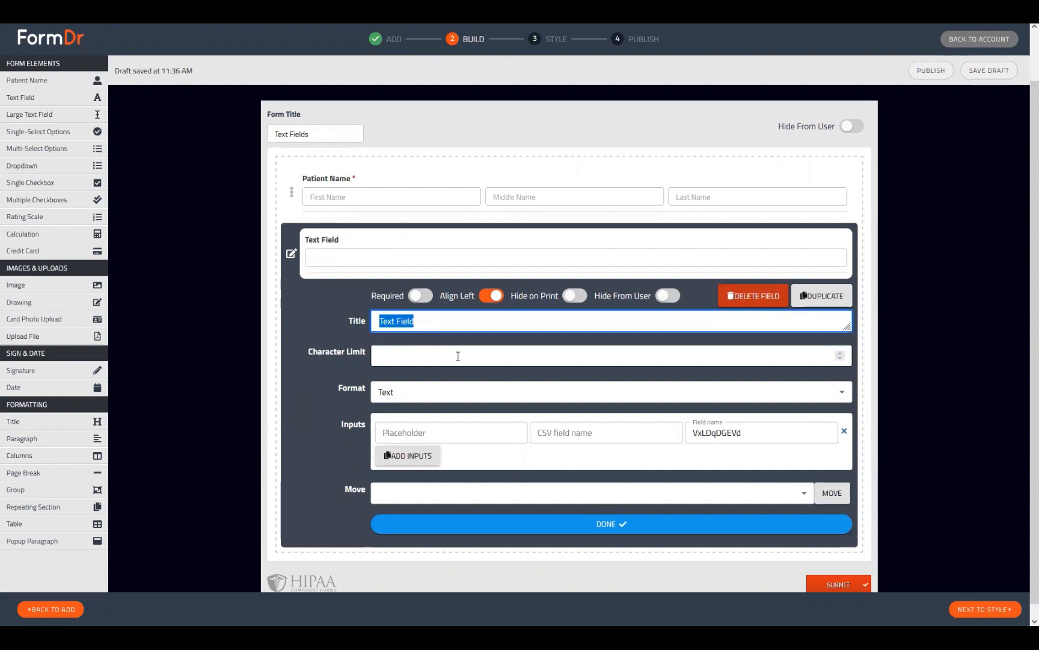
{"action": "type", "text": "Phone Number"}
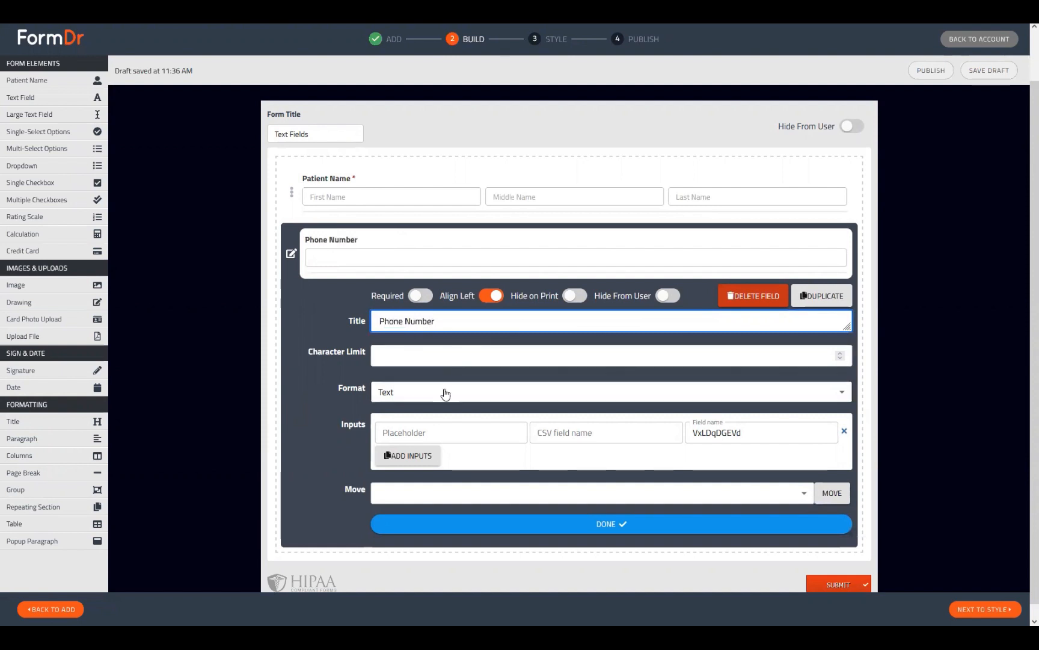
{"action": "left_click", "coordinate": [427, 441]}
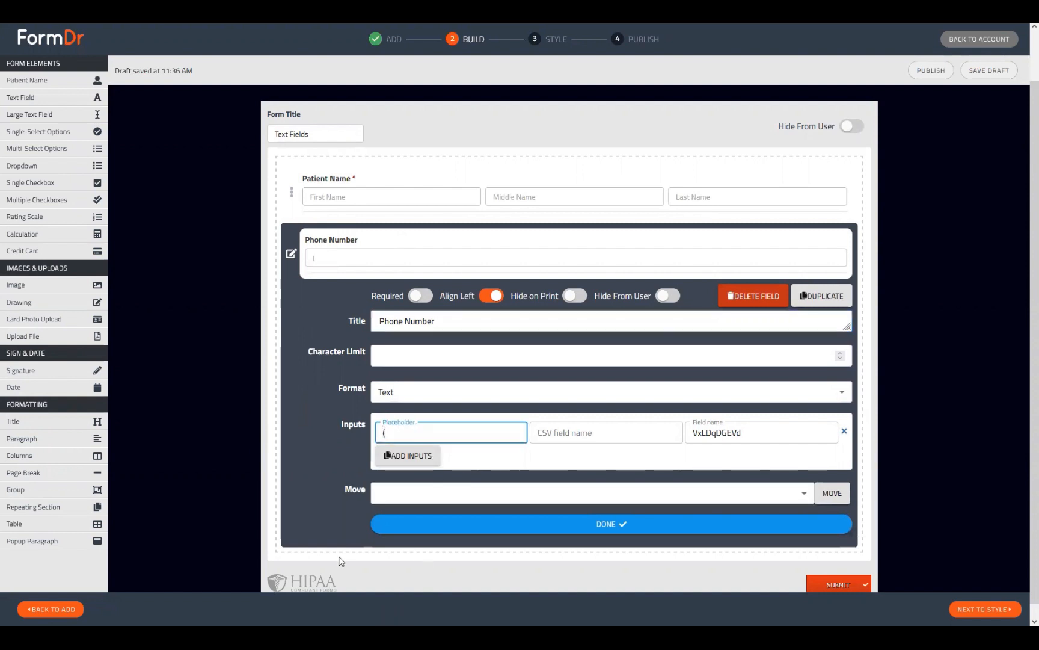
{"action": "type", "text": "___) ___-____"}
Add a second input to the text field and retitle the field "Parent/Guardian Name".
{"action": "left_click", "coordinate": [401, 456]}
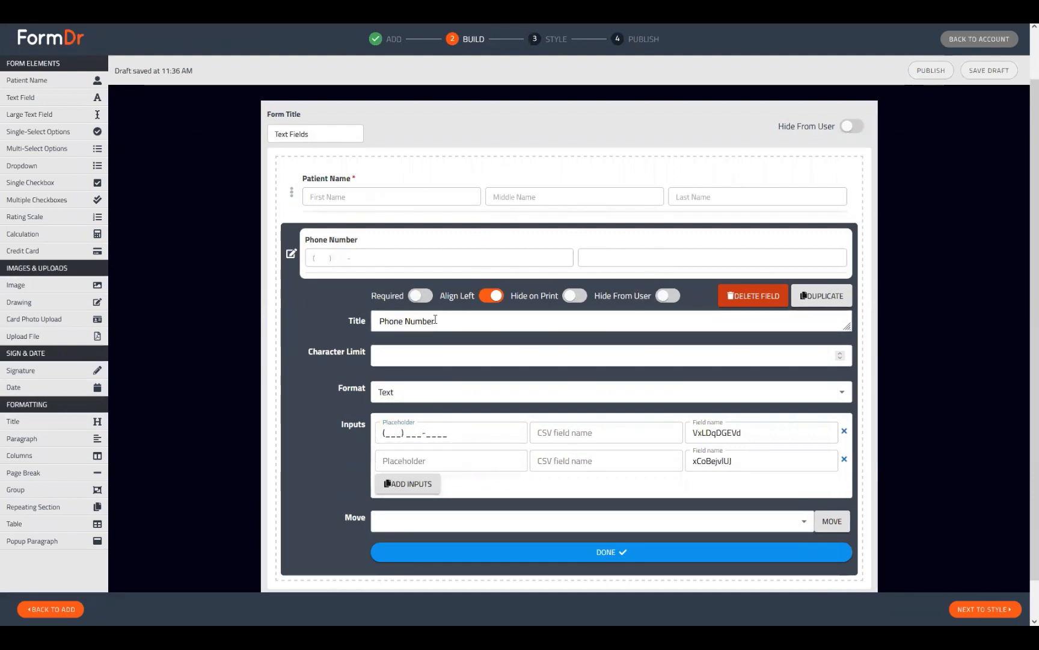
{"action": "left_click_drag", "start_coordinate": [436, 321], "coordinate": [311, 335]}
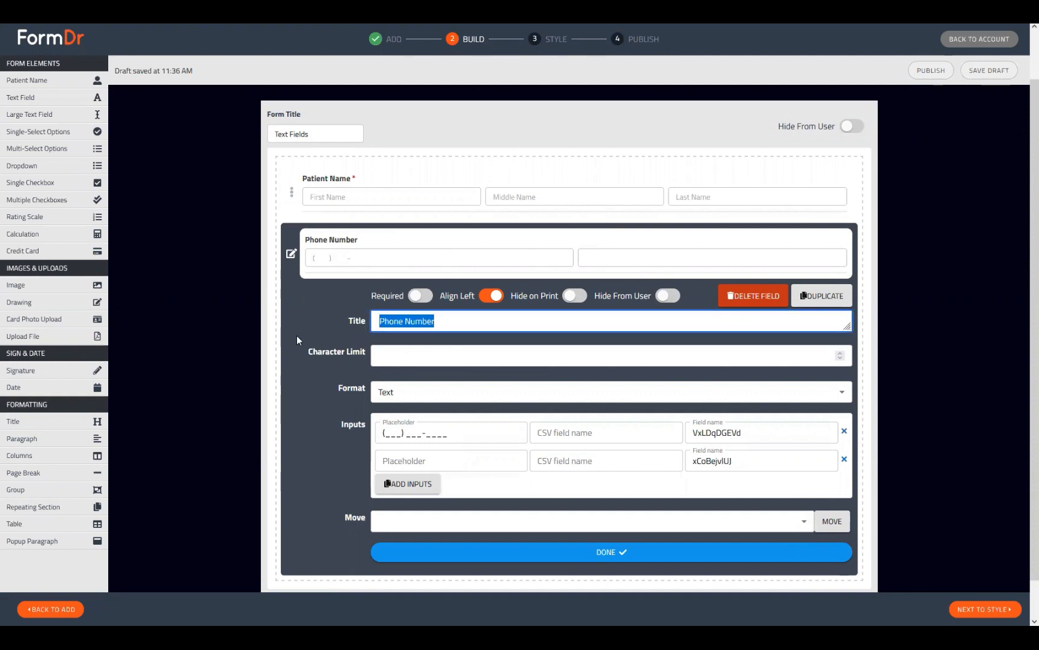
{"action": "type", "text": "Guardiarn"}
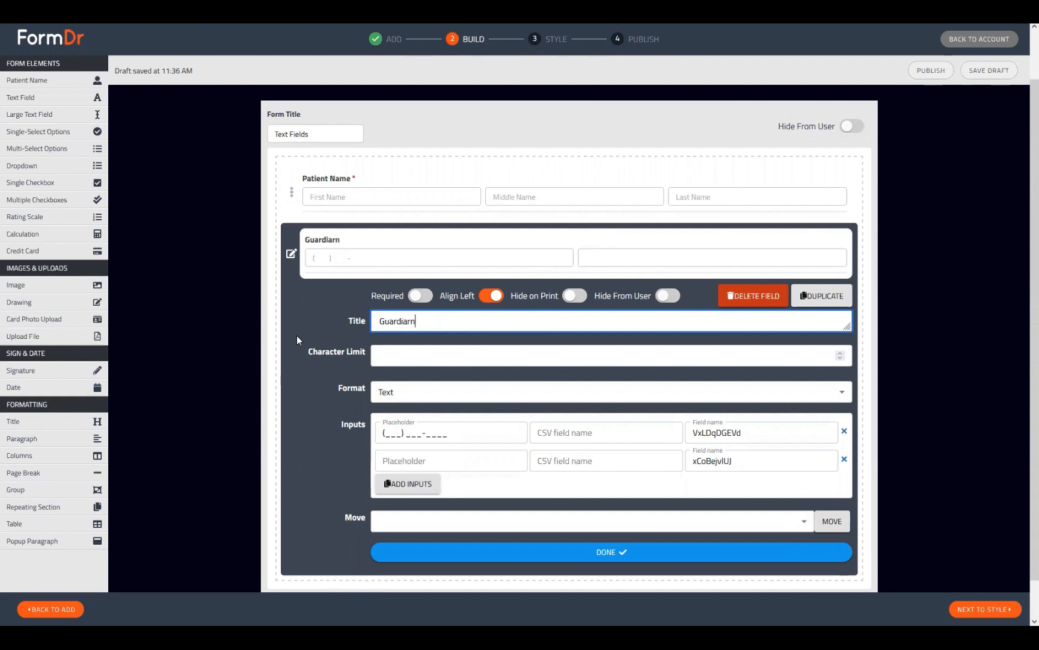
{"action": "key", "text": "BackSpace"}
{"action": "key", "text": "BackSpace"}
{"action": "type", "text": "n Name"}
{"action": "left_click", "coordinate": [379, 321]}
{"action": "type", "text": "Parent"}
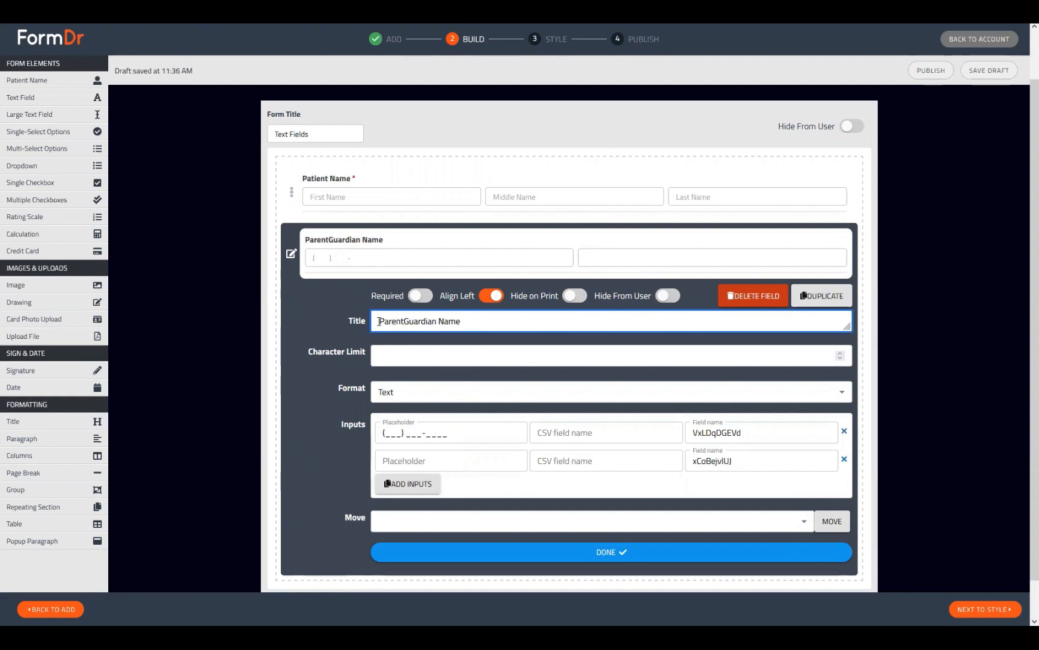
{"action": "type", "text": "/"}
Set the placeholders of the field's two inputs to "First Name" and "Last Name".
{"action": "triple_click", "coordinate": [421, 436]}
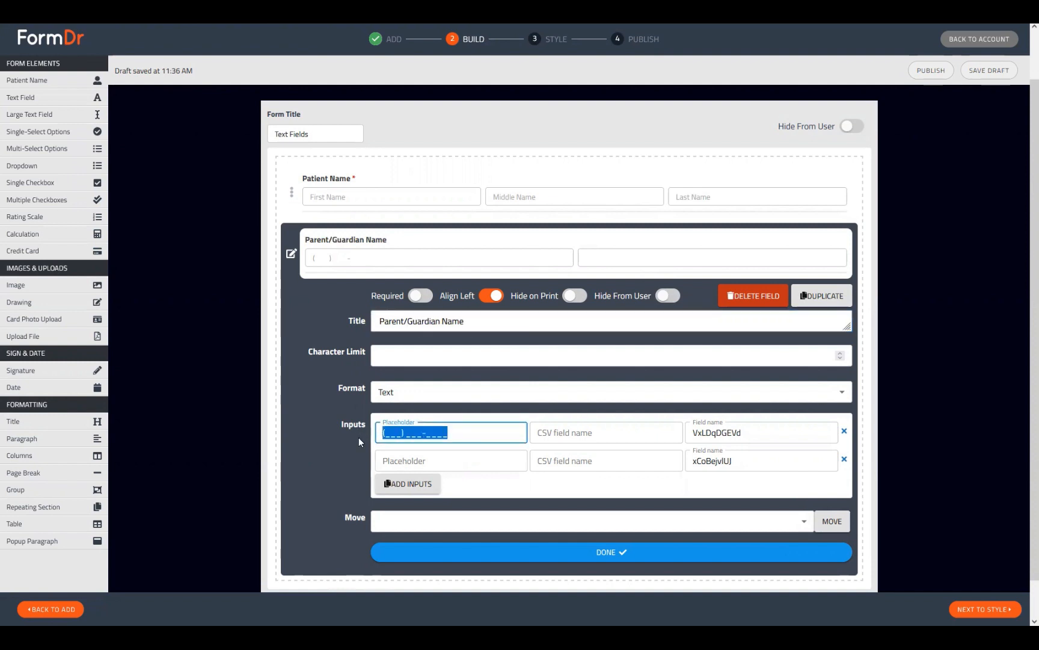
{"action": "type", "text": "First Name"}
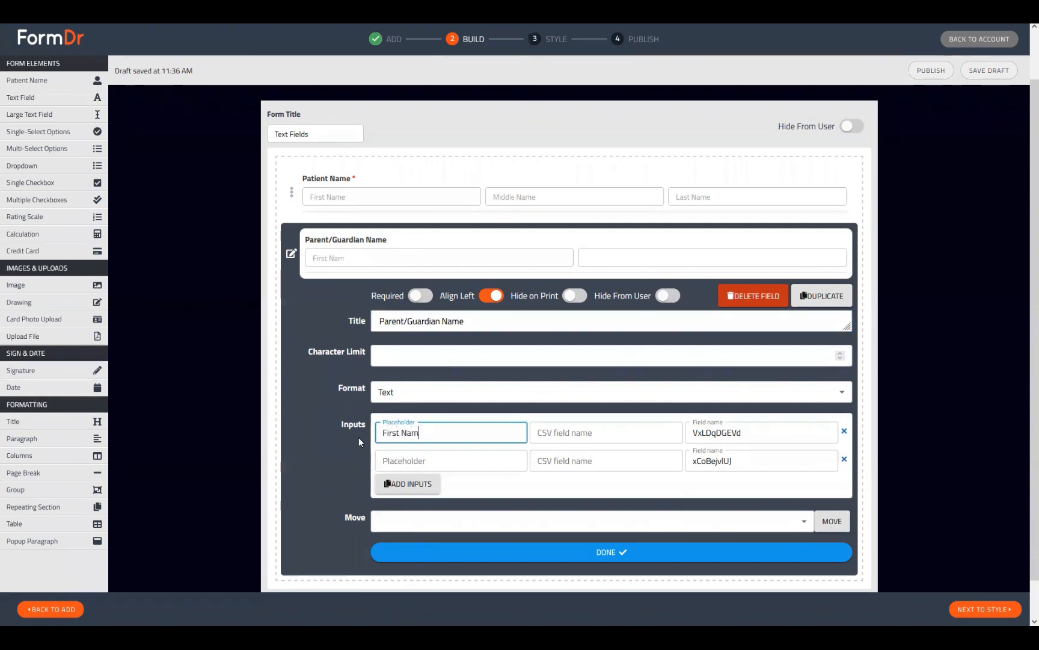
{"action": "key", "text": "Tab"}
{"action": "key", "text": "Tab"}
{"action": "key", "text": "Tab"}
{"action": "type", "text": "La"}
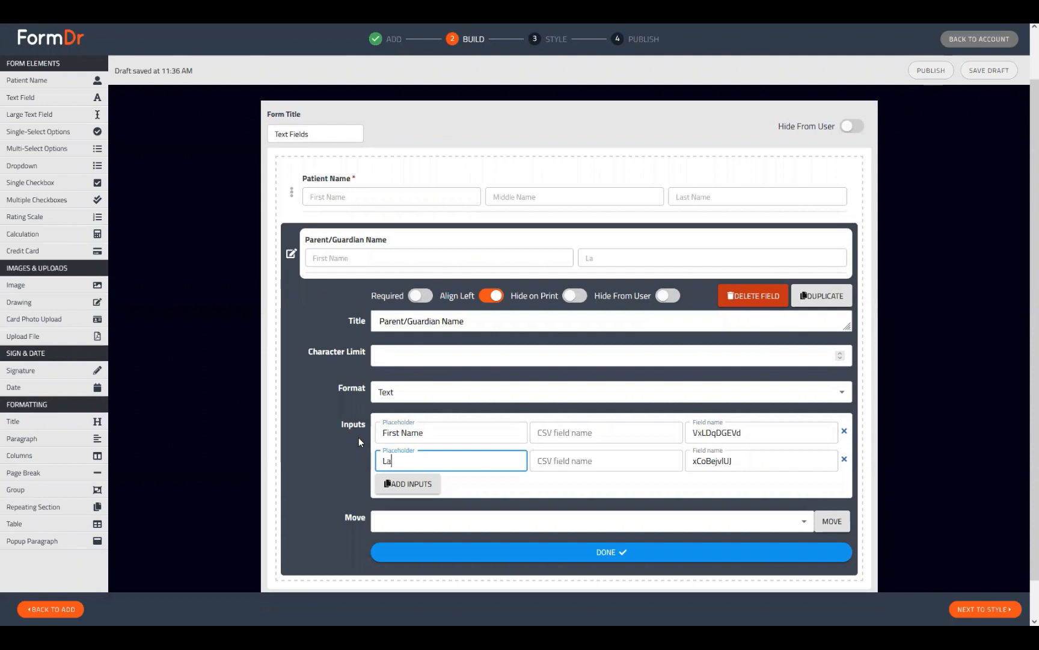
{"action": "type", "text": "st Name"}
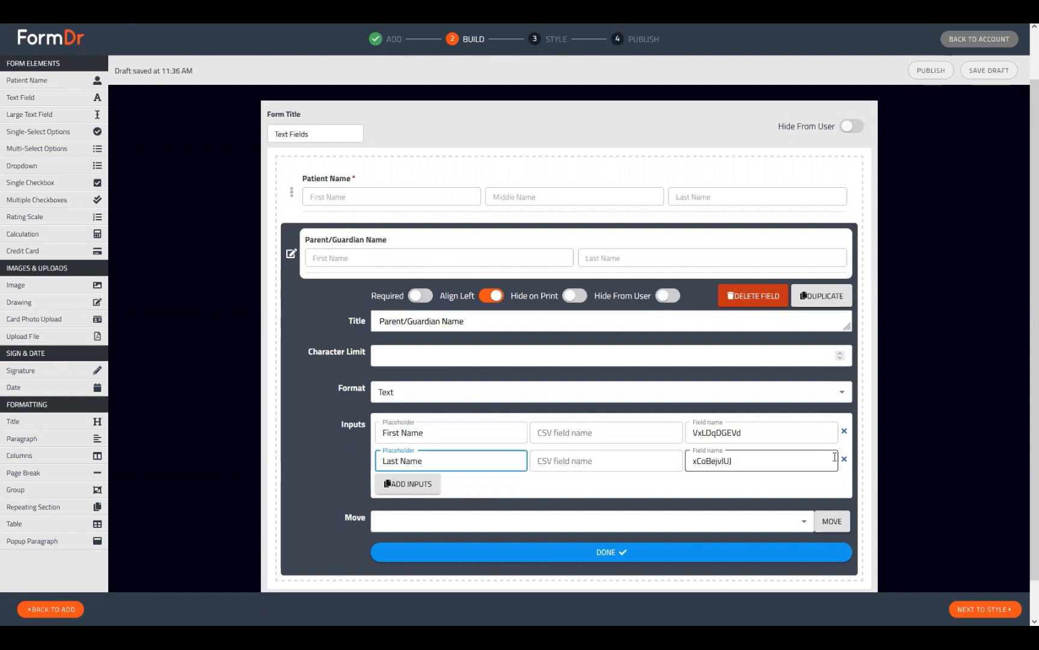
Remove the Last Name input from the Parent/Guardian Name field and add two empty inputs after First Name.
{"action": "left_click", "coordinate": [826, 473]}
{"action": "left_click", "coordinate": [844, 459]}
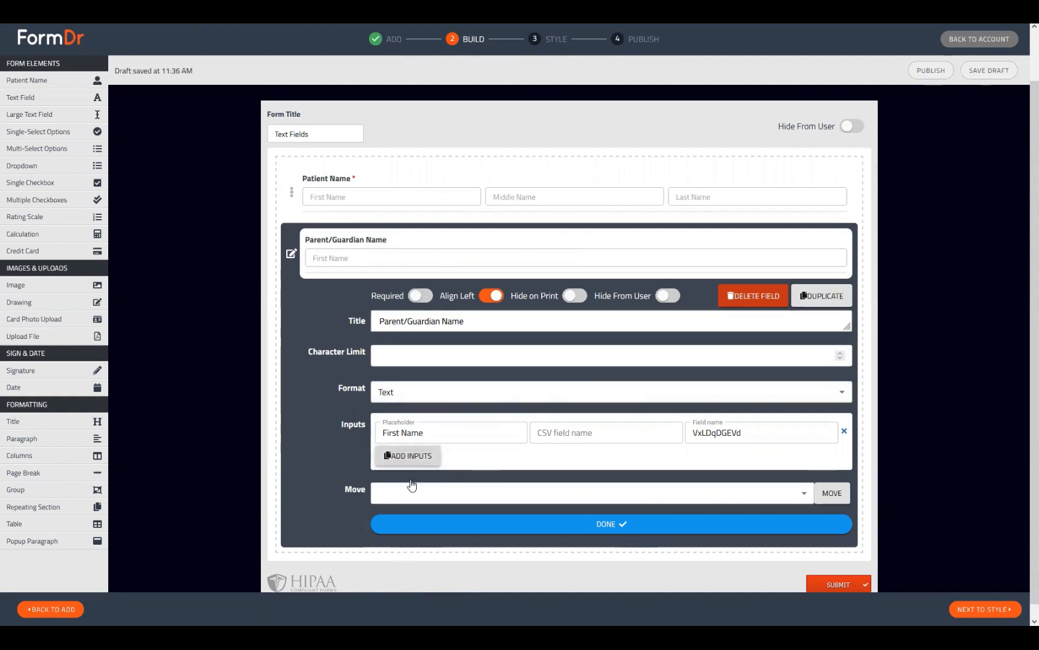
{"action": "left_click", "coordinate": [407, 457]}
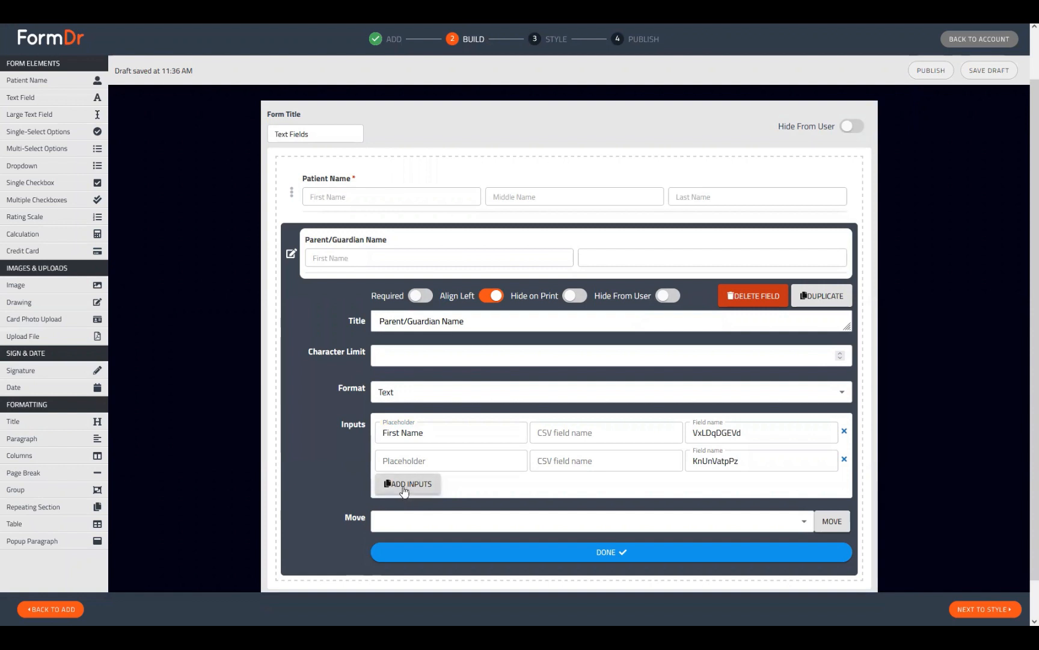
{"action": "left_click", "coordinate": [404, 486]}
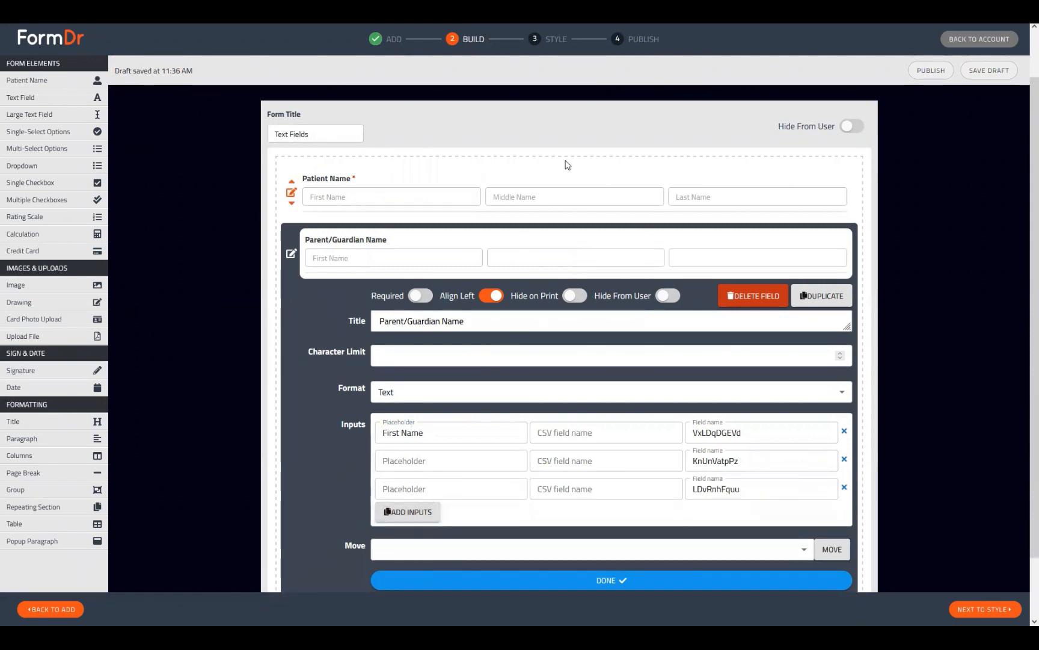
Set the placeholders of the second and third inputs to "Middle Name" and "Last Name".
{"action": "left_click", "coordinate": [385, 463]}
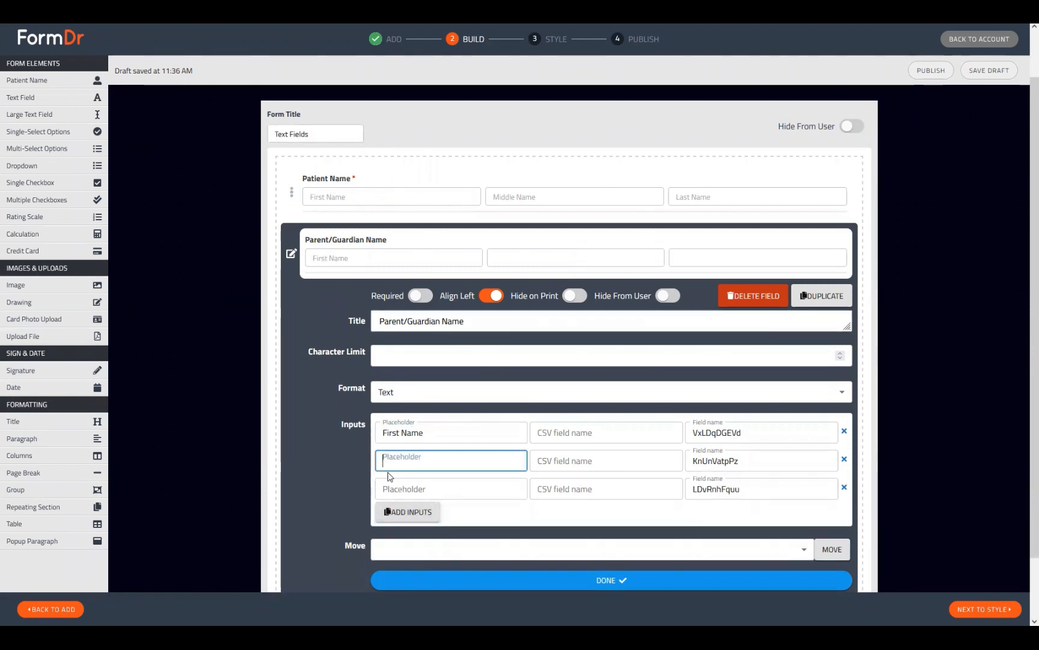
{"action": "type", "text": "Middle"}
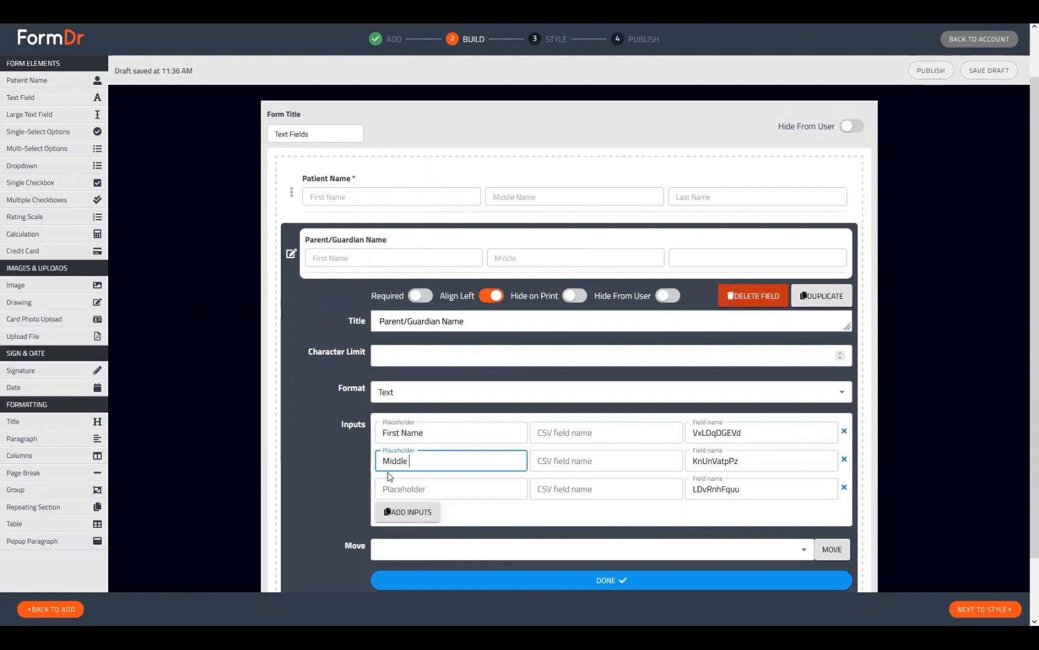
{"action": "type", "text": " Name"}
{"action": "key", "text": "Tab"}
{"action": "key", "text": "Tab"}
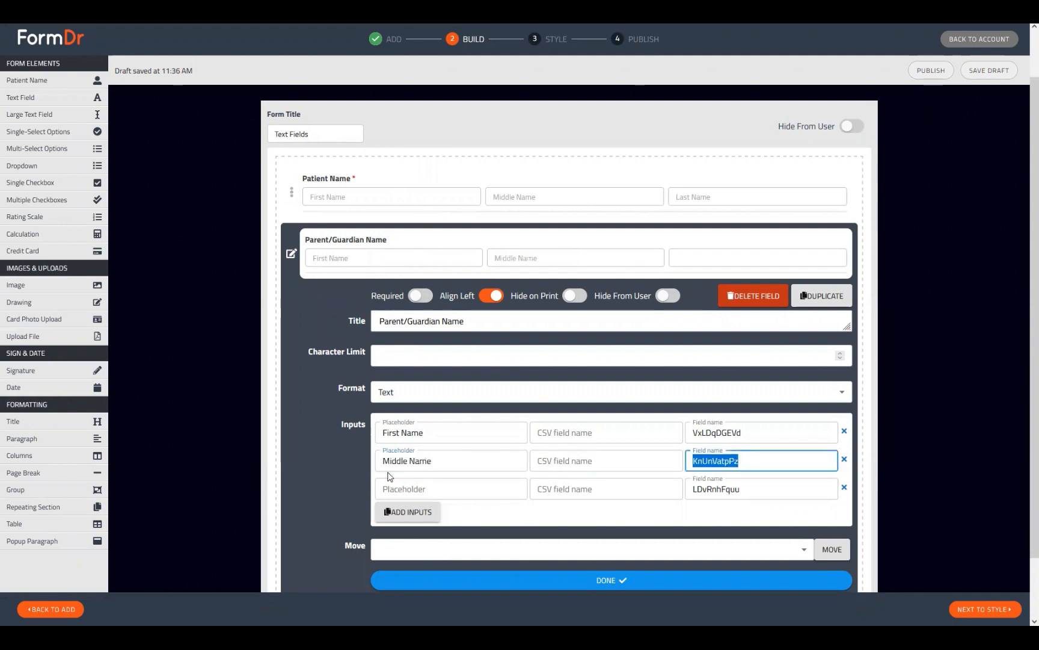
{"action": "key", "text": "Tab"}
{"action": "type", "text": "Last Name"}
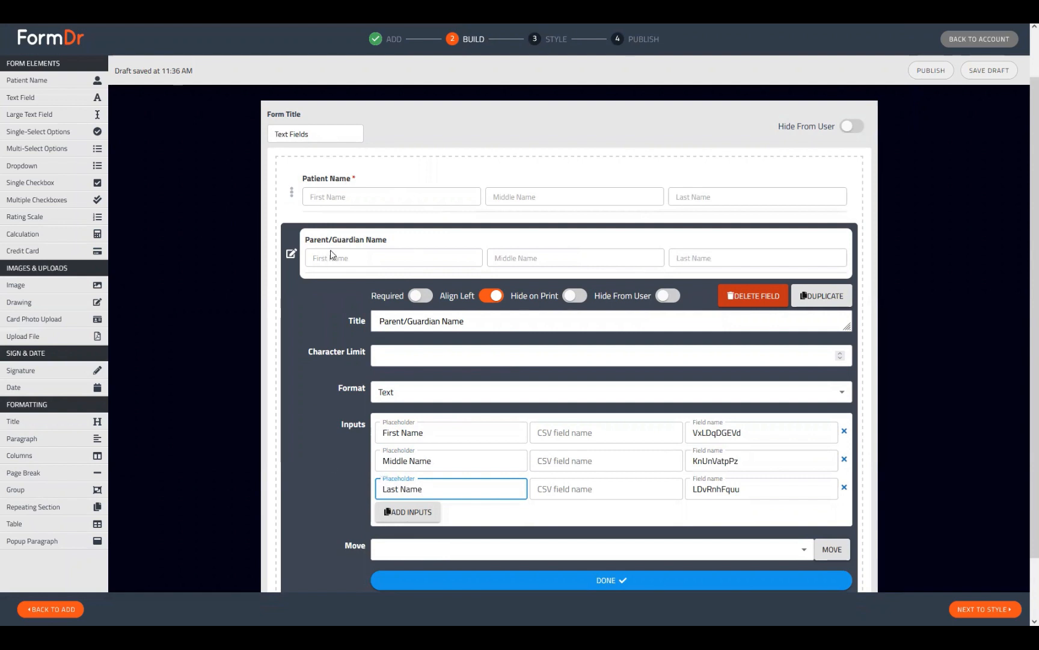
Close the Parent/Guardian Name settings and examine the field names assigned to the Patient Name field's three inputs.
{"action": "left_click", "coordinate": [292, 253]}
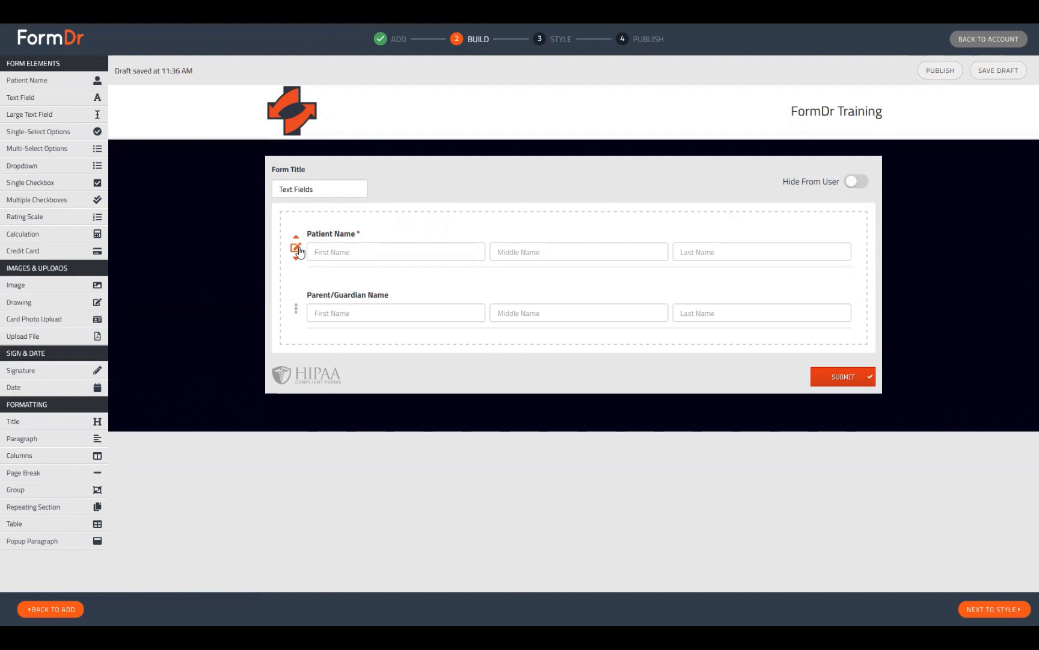
{"action": "left_click", "coordinate": [297, 249]}
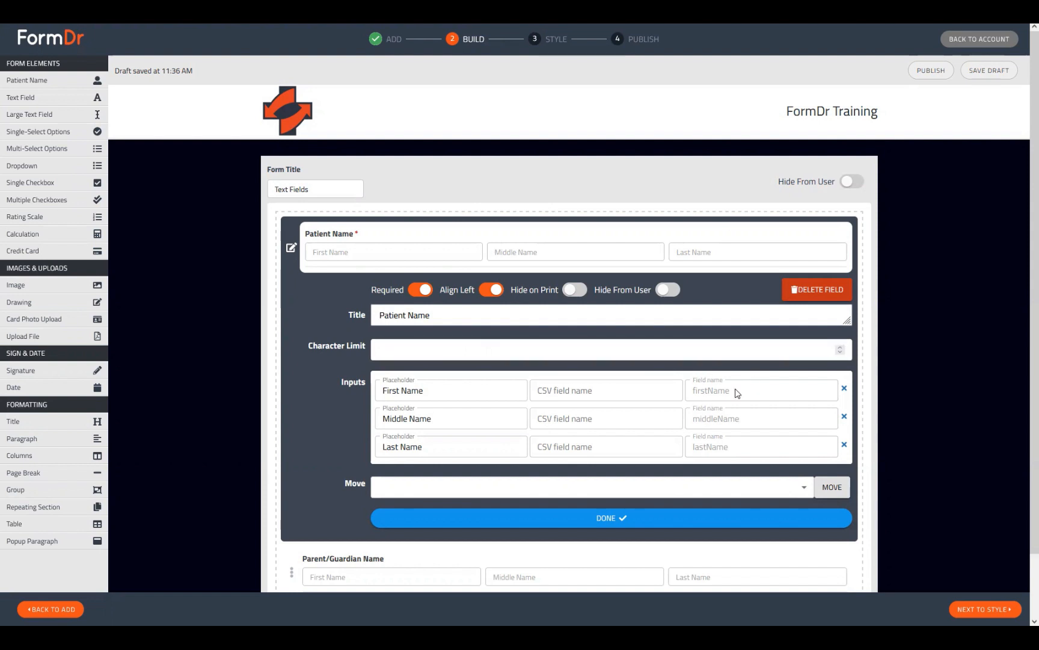
{"action": "left_click_drag", "start_coordinate": [741, 396], "coordinate": [692, 401]}
{"action": "left_click_drag", "start_coordinate": [767, 417], "coordinate": [691, 424]}
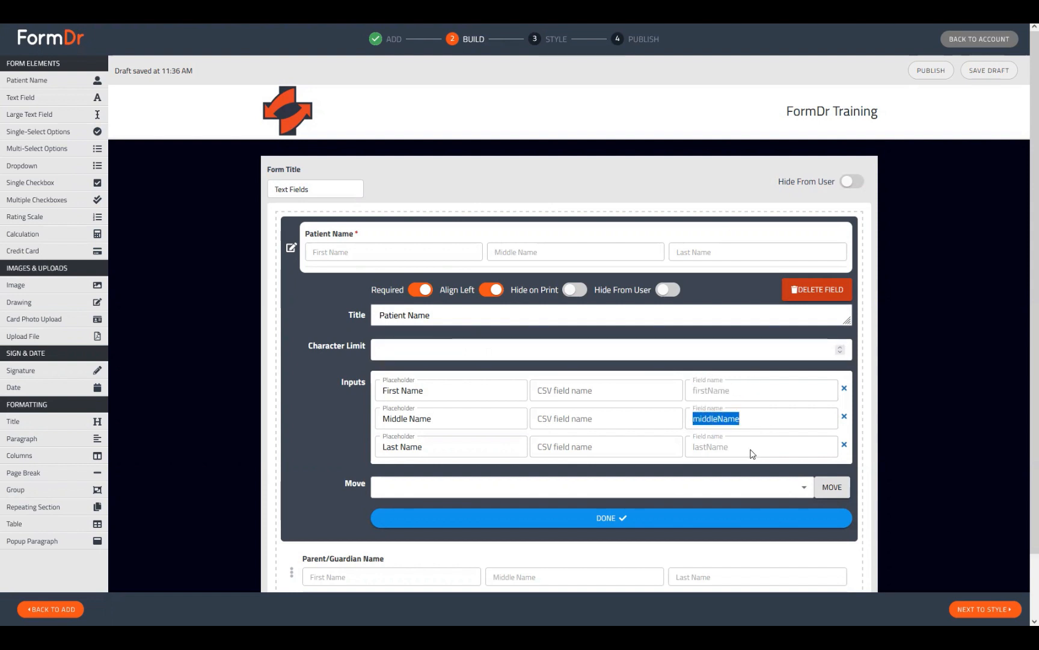
{"action": "left_click_drag", "start_coordinate": [752, 448], "coordinate": [692, 450]}
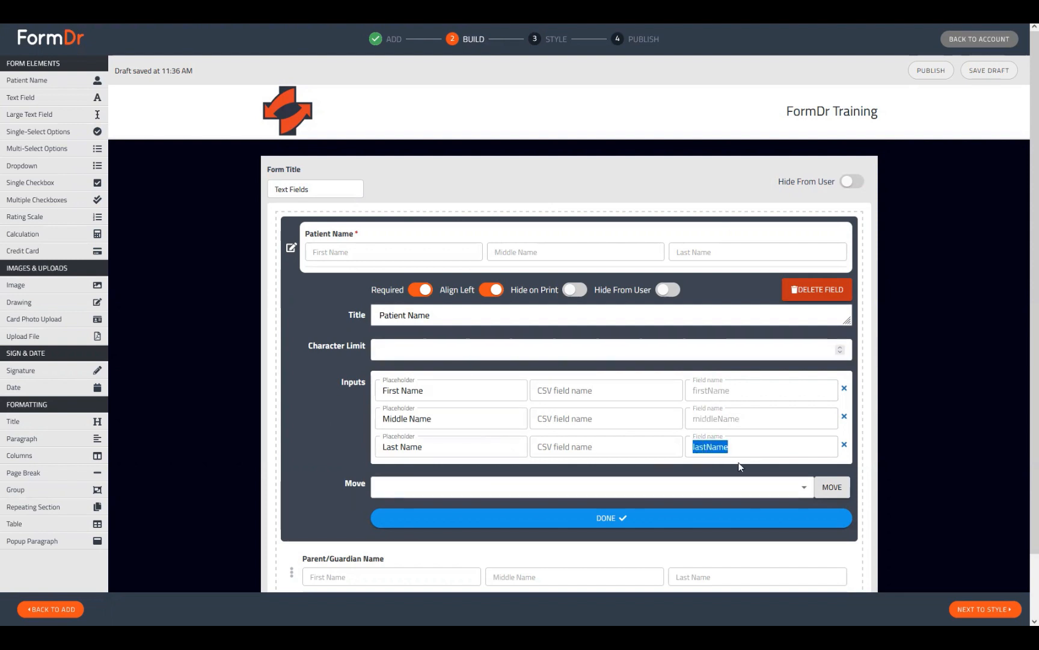
{"action": "left_click_drag", "start_coordinate": [739, 391], "coordinate": [708, 392]}
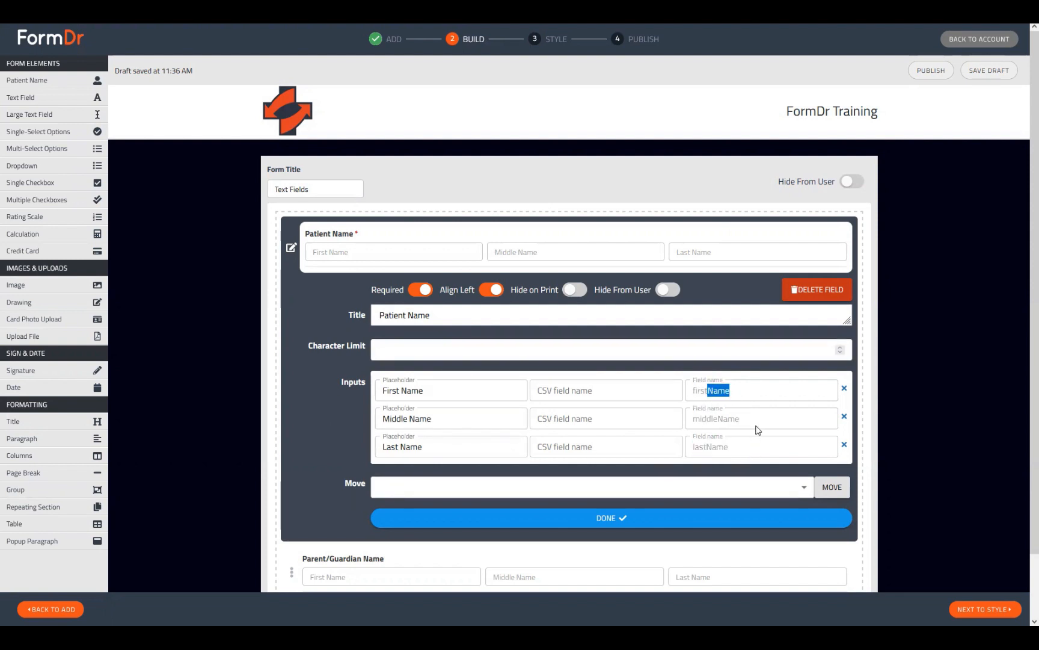
Add two empty inputs to the Parent/Guardian Name field, and remove both of them again.
{"action": "scroll", "coordinate": [487, 437], "scroll_direction": "down", "scroll_amount": 1}
{"action": "mouse_move", "coordinate": [290, 503]}
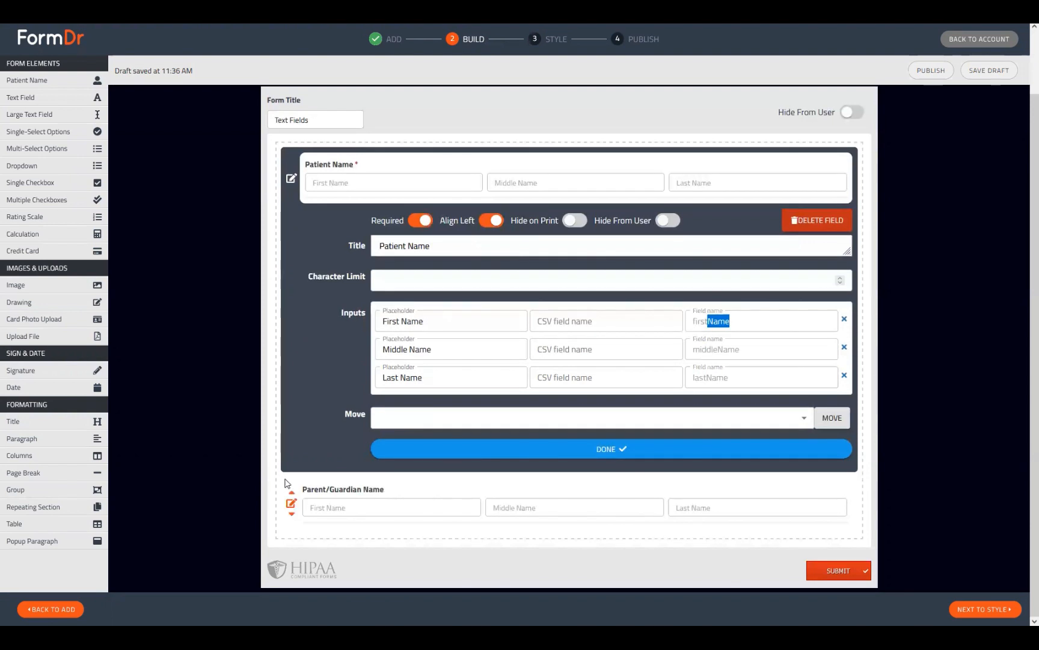
{"action": "left_click", "coordinate": [291, 503]}
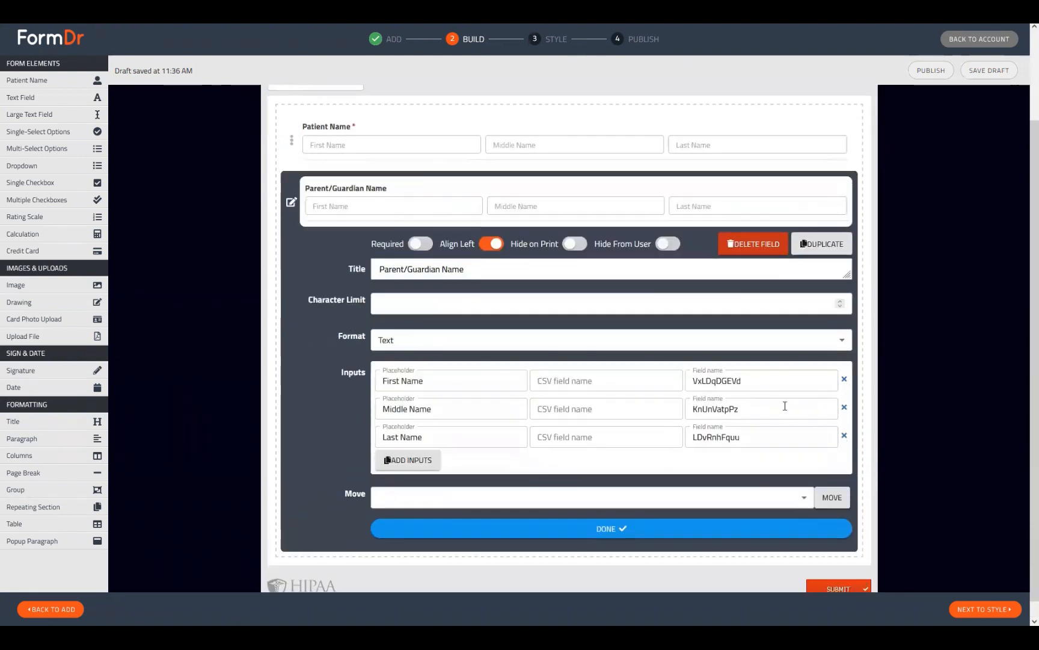
{"action": "left_click", "coordinate": [408, 442]}
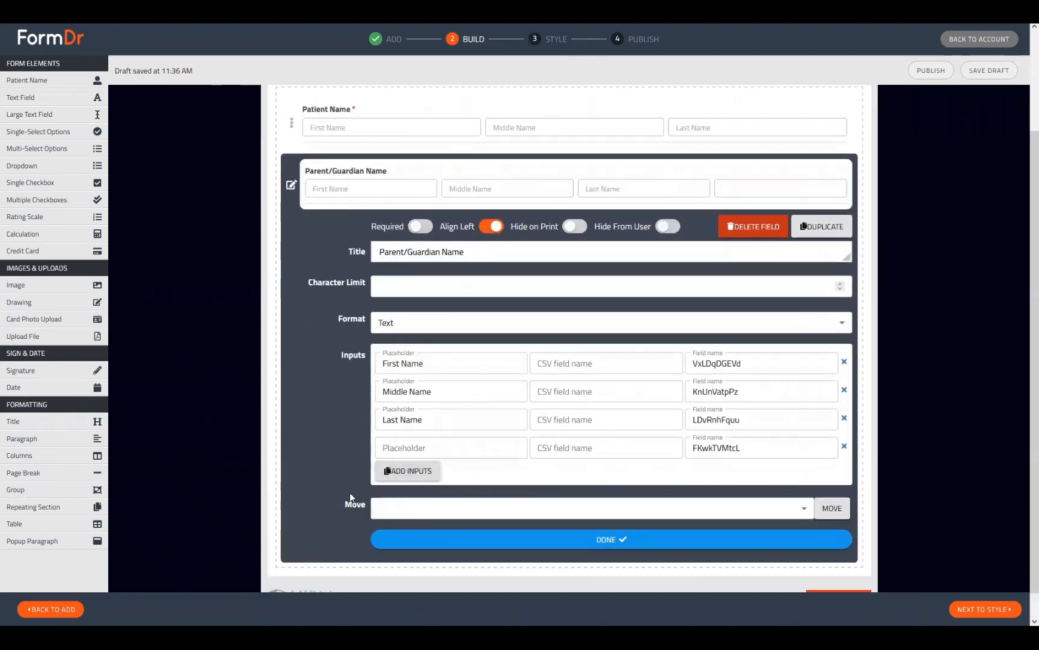
{"action": "left_click", "coordinate": [408, 470]}
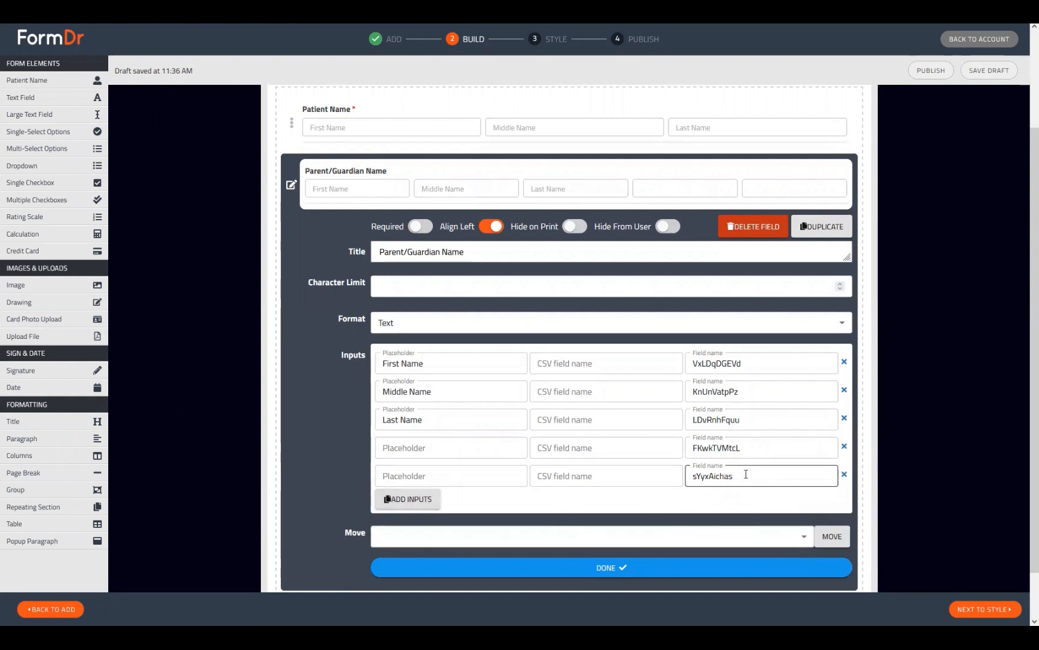
{"action": "left_click", "coordinate": [844, 446]}
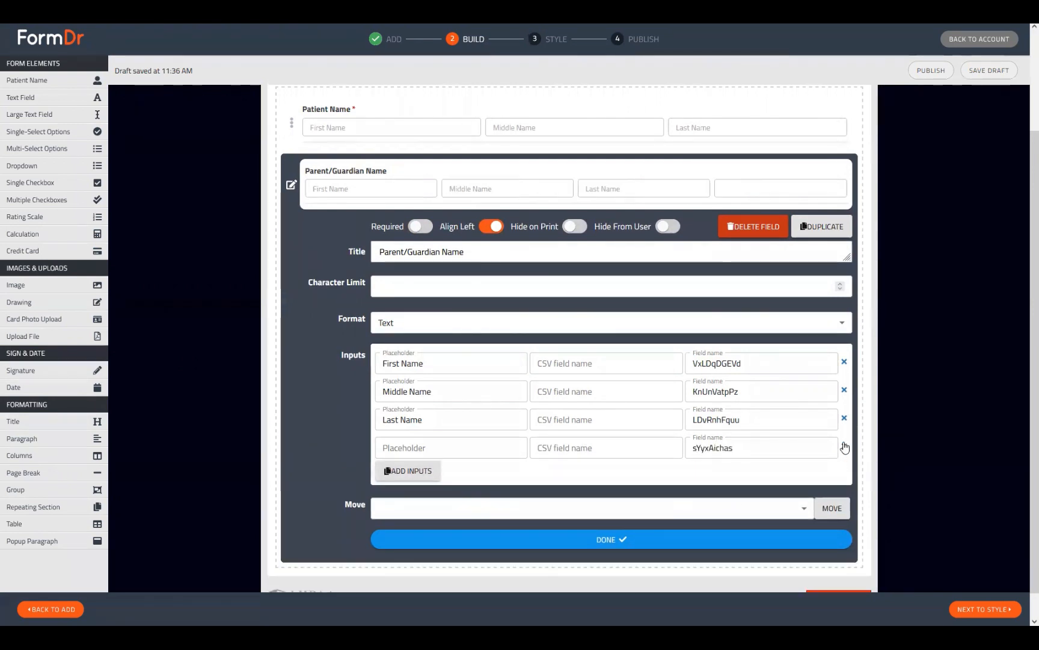
{"action": "left_click", "coordinate": [846, 447]}
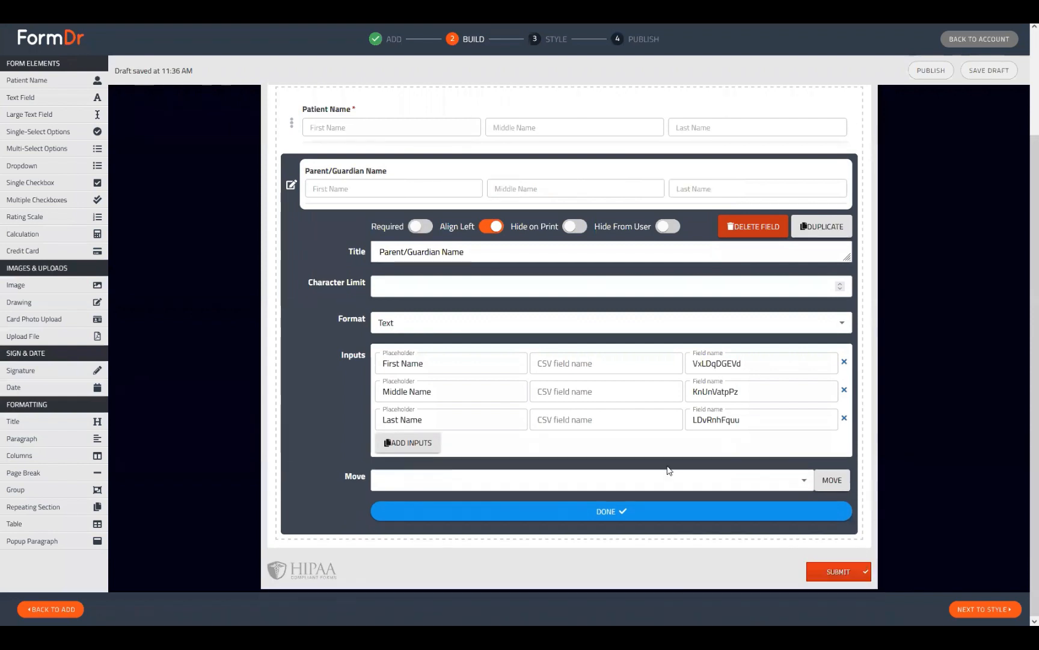
Reopen the Patient Name field's settings to review its options and inputs, and close them.
{"action": "scroll", "coordinate": [602, 471], "scroll_direction": "up", "scroll_amount": 2}
{"action": "left_click", "coordinate": [289, 236]}
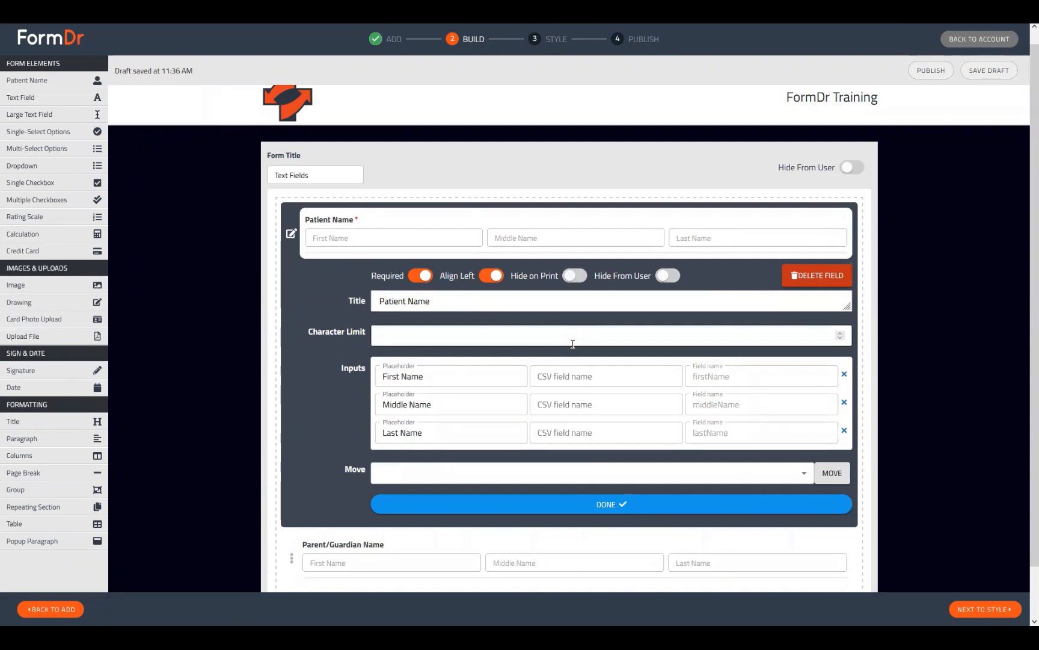
{"action": "left_click", "coordinate": [291, 235]}
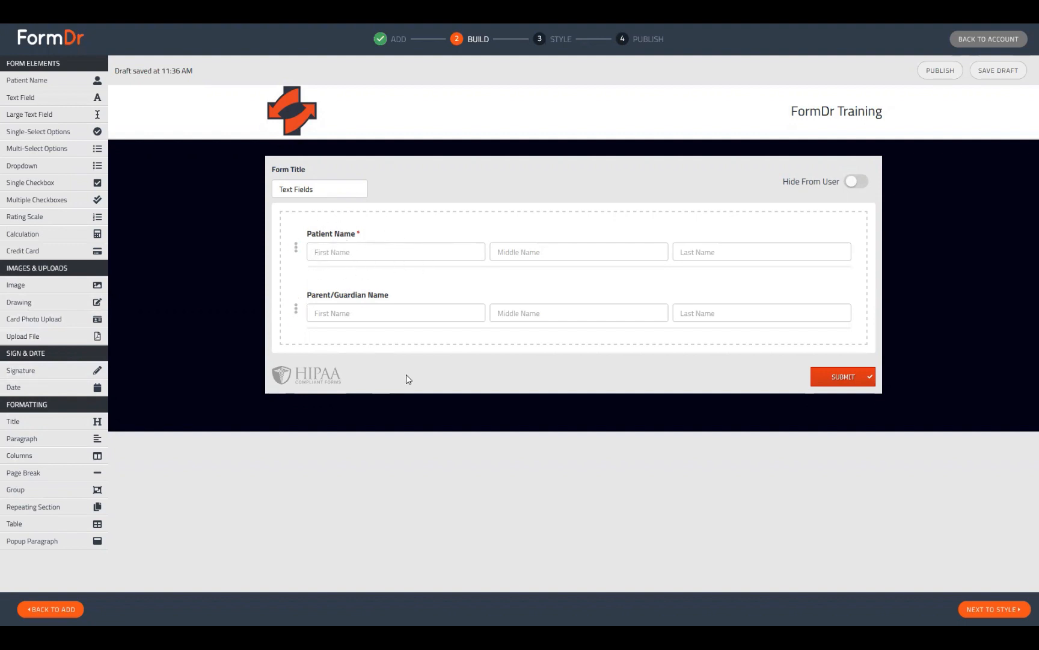
{"action": "left_click_drag", "start_coordinate": [296, 307], "coordinate": [344, 321]}
{"action": "left_click", "coordinate": [296, 309]}
{"action": "left_click", "coordinate": [291, 312]}
Add a text field below Parent/Guardian Name and title it "Parent Name and Phone Number".
{"action": "left_click_drag", "start_coordinate": [9, 100], "coordinate": [302, 380]}
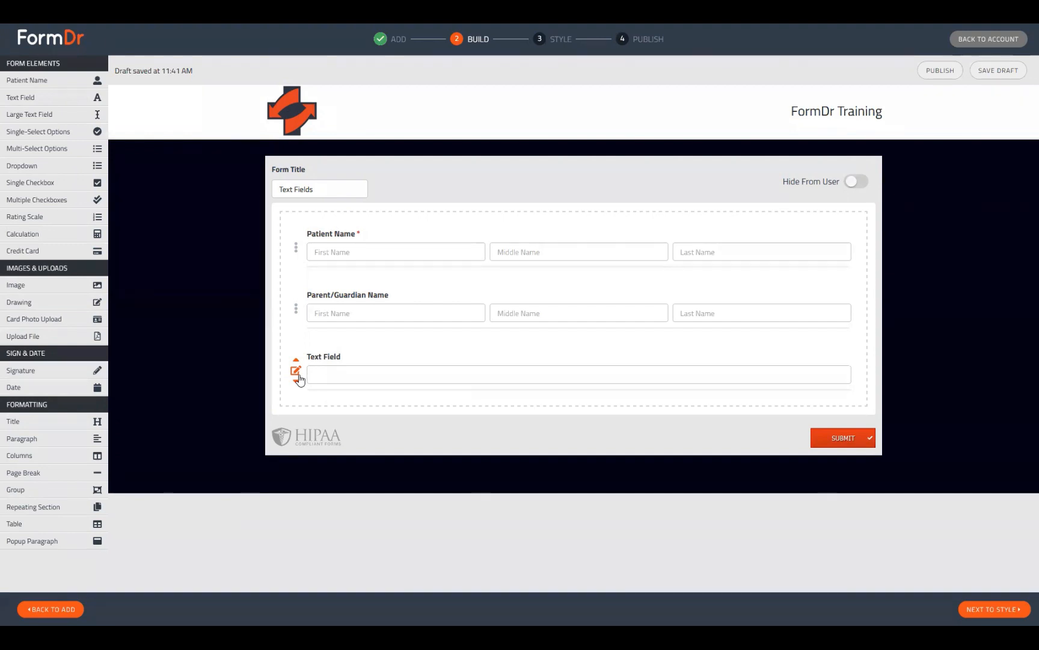
{"action": "left_click", "coordinate": [297, 372]}
{"action": "left_click_drag", "start_coordinate": [418, 436], "coordinate": [265, 425]}
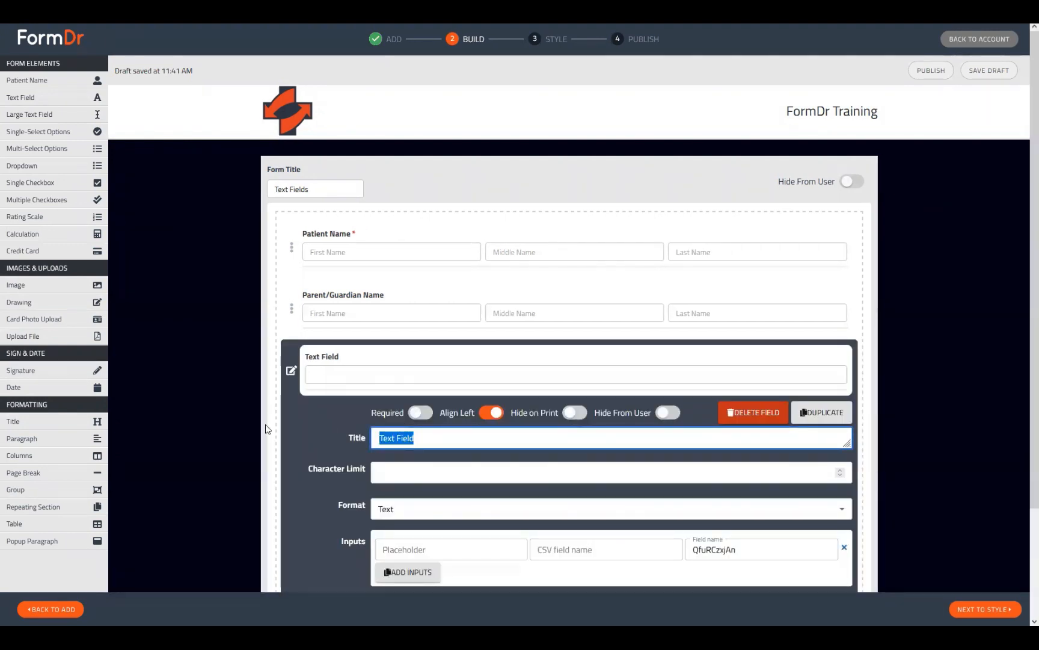
{"action": "type", "text": "Parent Na"}
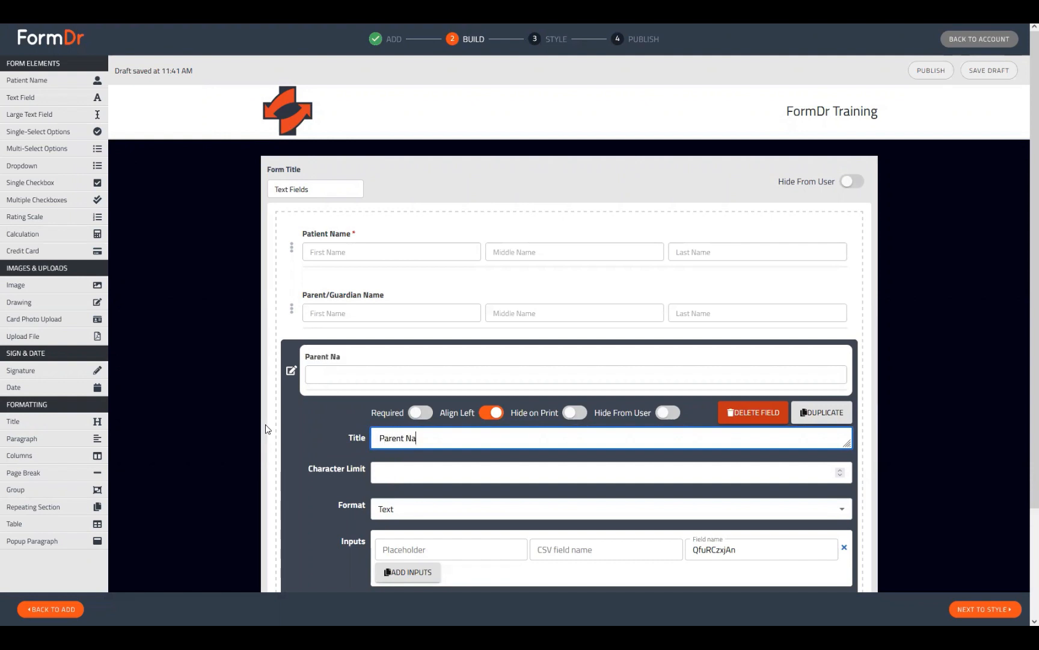
{"action": "type", "text": "me and Phone Number"}
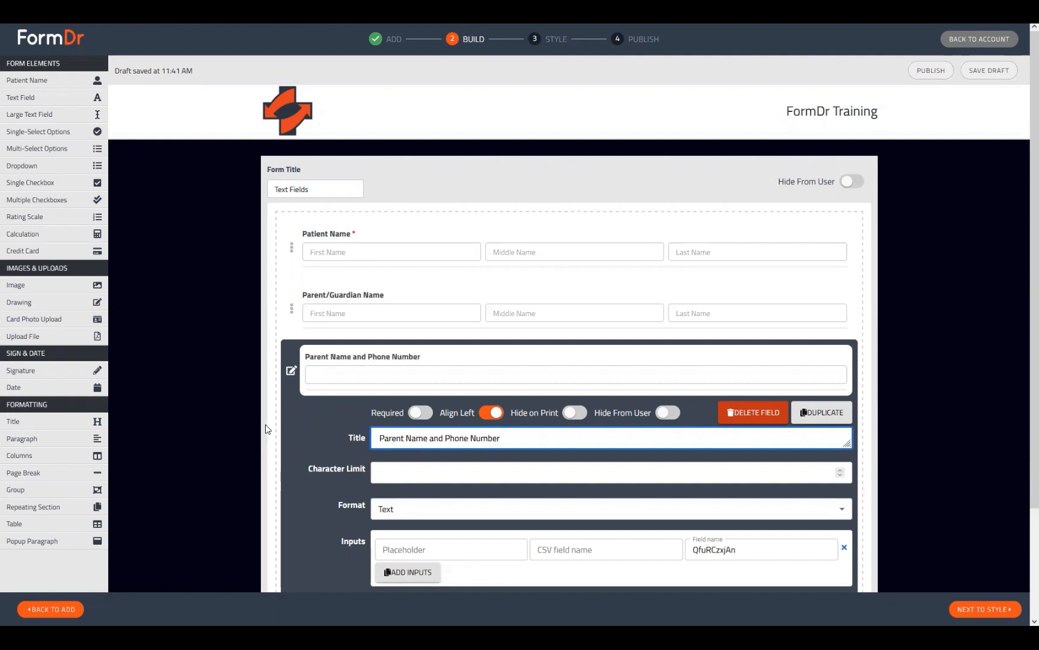
Add two more inputs to the Parent Name and Phone Number field and set the first placeholder to "Name".
{"action": "scroll", "coordinate": [377, 451], "scroll_direction": "down", "scroll_amount": 1}
{"action": "scroll", "coordinate": [378, 451], "scroll_direction": "down", "scroll_amount": 2}
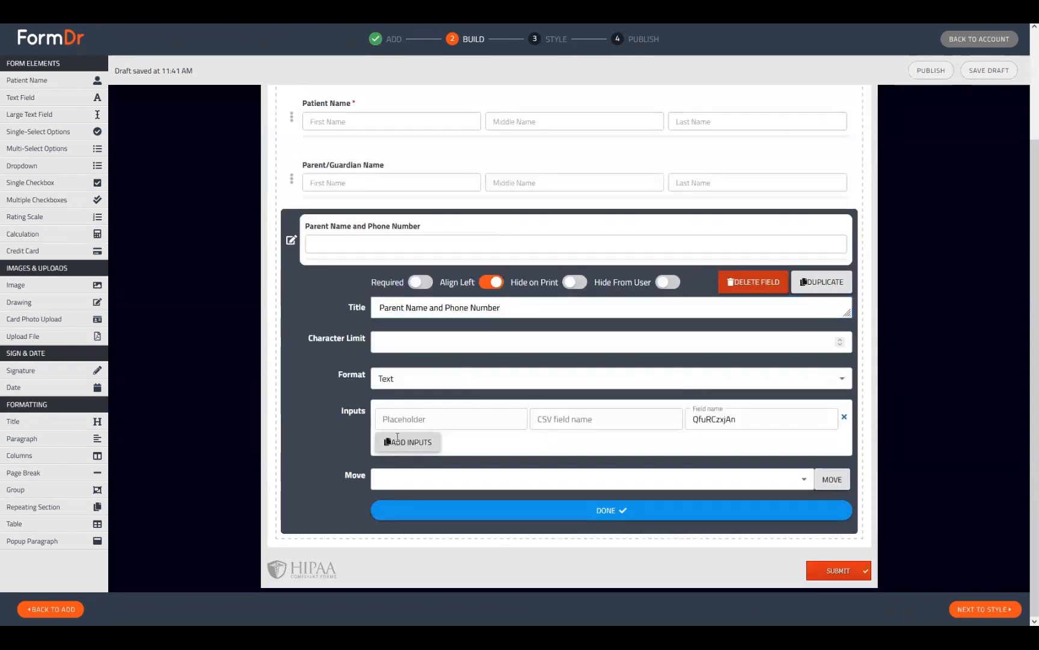
{"action": "double_click", "coordinate": [409, 442]}
{"action": "left_click", "coordinate": [421, 426]}
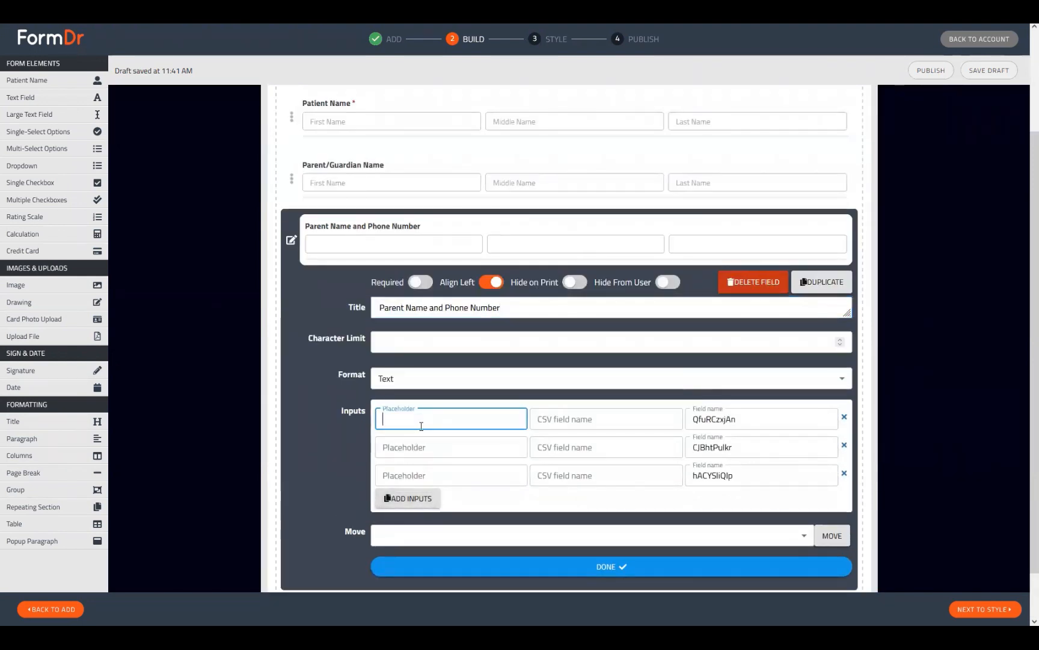
{"action": "type", "text": "Name"}
Set the second and third placeholders to "Relationship to Patient" and "Phone Number", and close the field's settings.
{"action": "key", "text": "Tab"}
{"action": "key", "text": "Tab"}
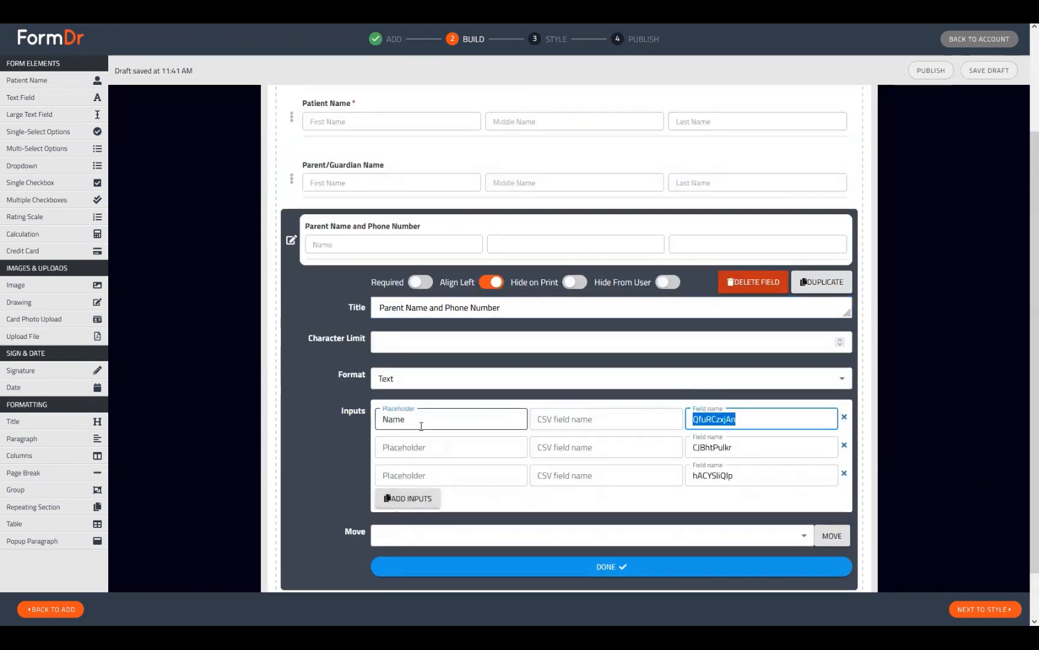
{"action": "key", "text": "Tab"}
{"action": "type", "text": "Relation"}
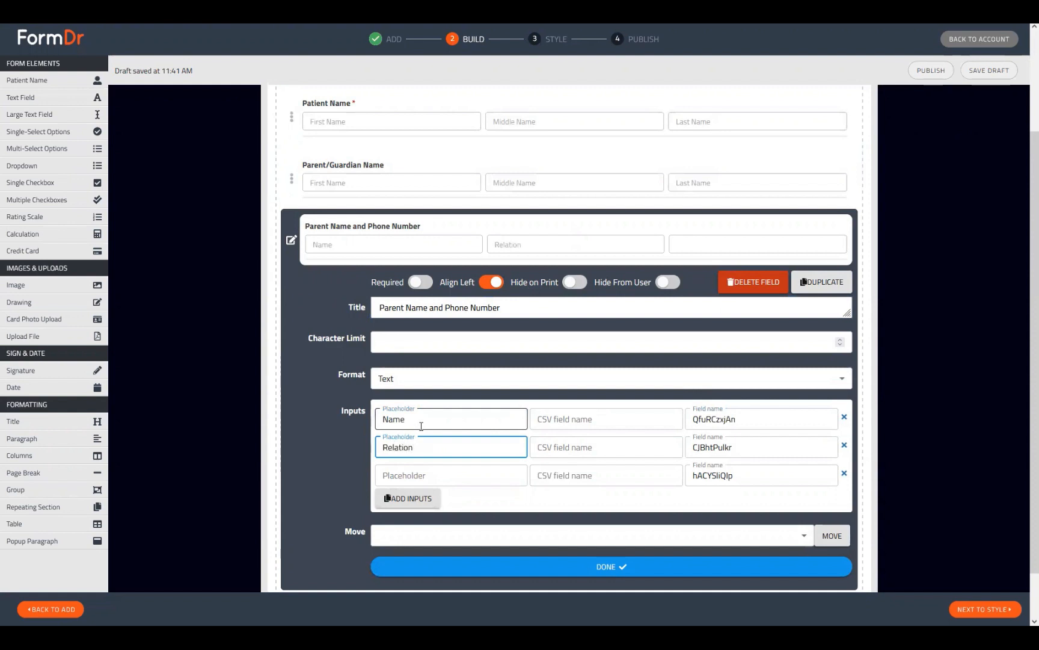
{"action": "type", "text": "ship to Patient"}
{"action": "key", "text": "Tab"}
{"action": "key", "text": "Tab"}
{"action": "key", "text": "Tab"}
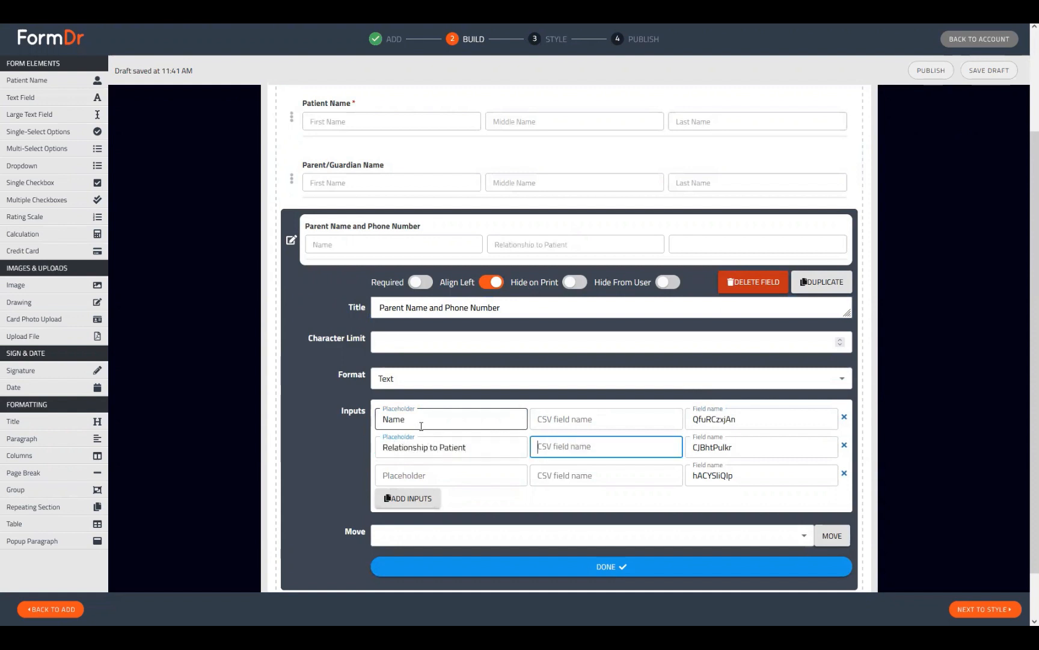
{"action": "type", "text": "Phone Number"}
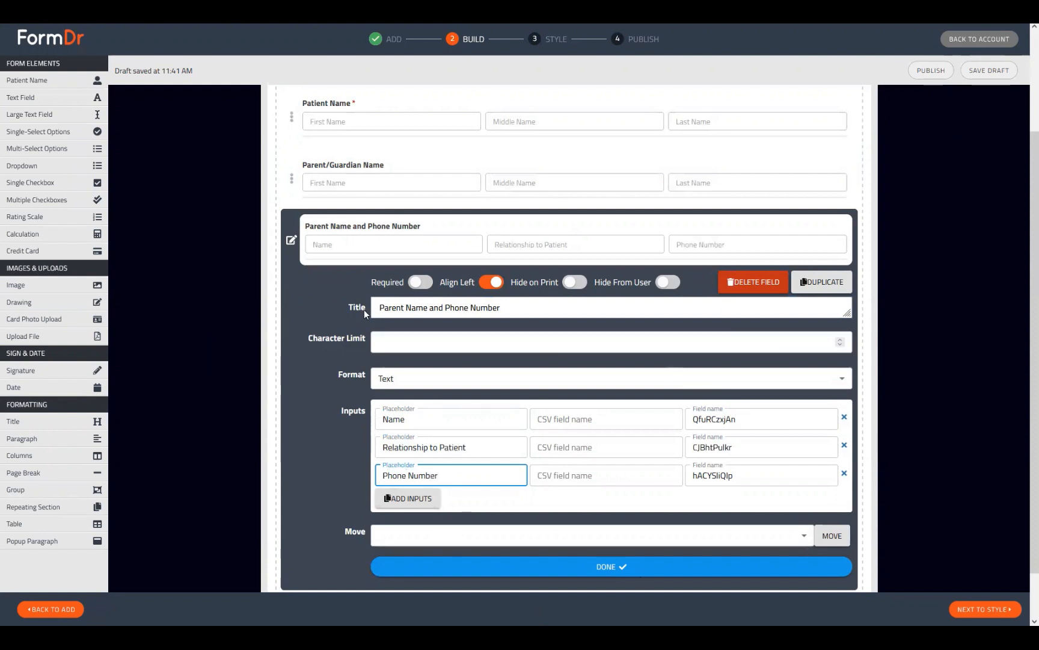
{"action": "left_click", "coordinate": [312, 257]}
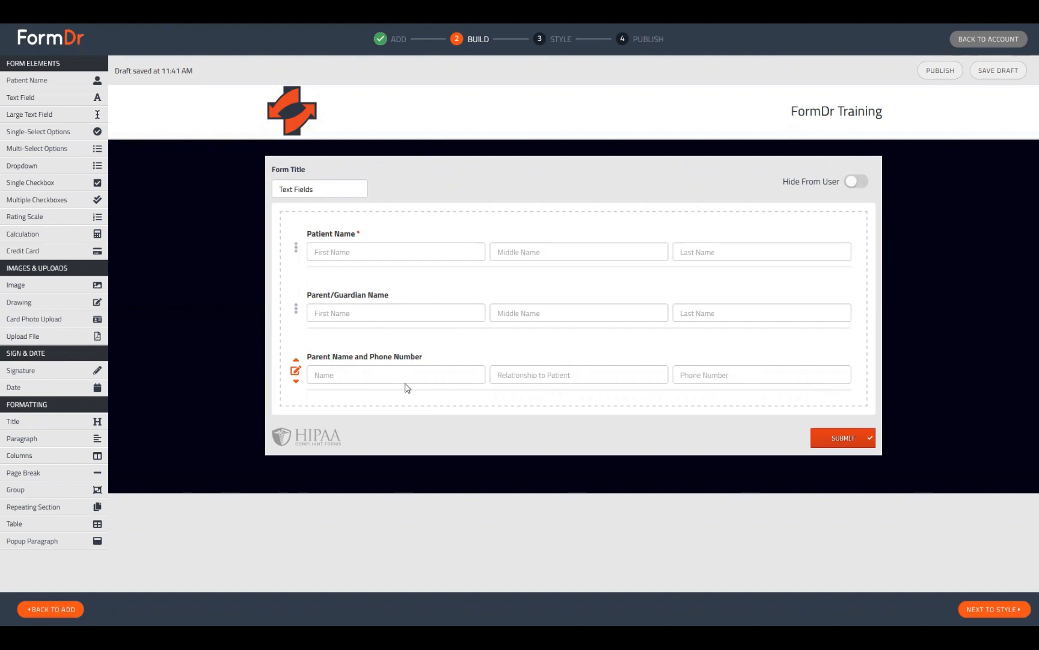
Make the Parent Name and Phone Number field required.
{"action": "left_click", "coordinate": [296, 370]}
{"action": "scroll", "coordinate": [371, 382], "scroll_direction": "down", "scroll_amount": 3}
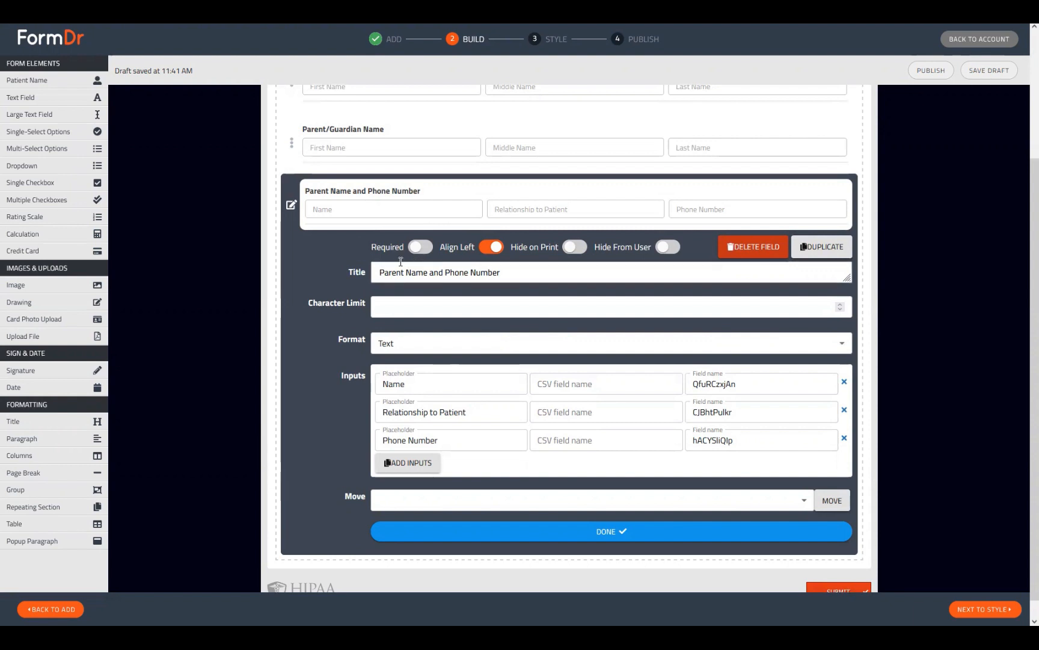
{"action": "left_click", "coordinate": [420, 246]}
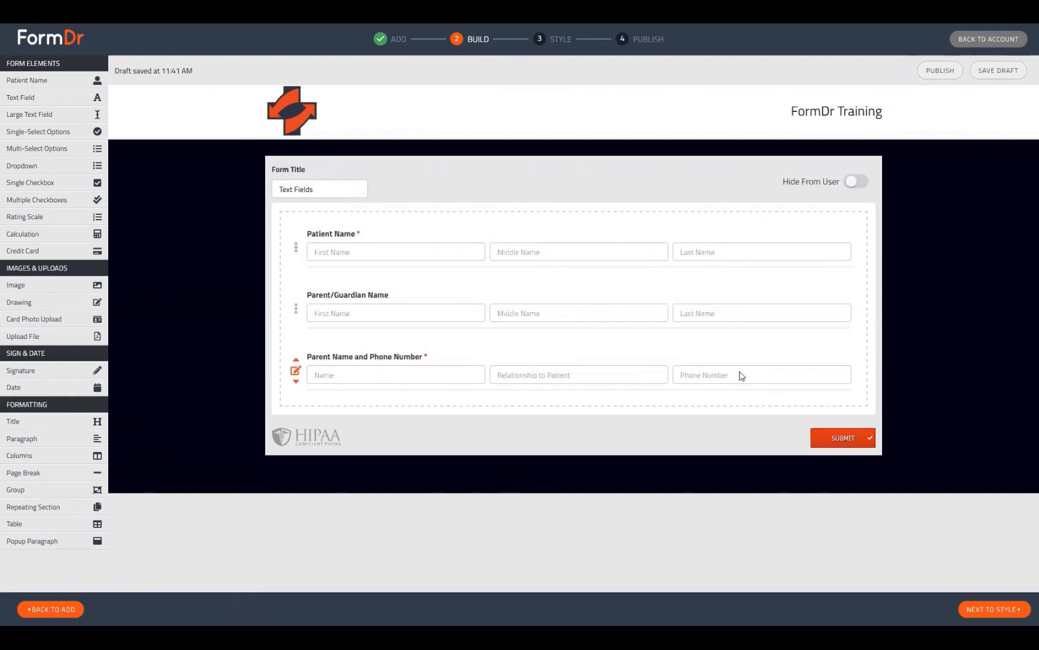
Turn off left alignment for the Parent Name and Phone Number field and close its settings.
{"action": "left_click", "coordinate": [295, 370]}
{"action": "scroll", "coordinate": [373, 454], "scroll_direction": "down", "scroll_amount": 3}
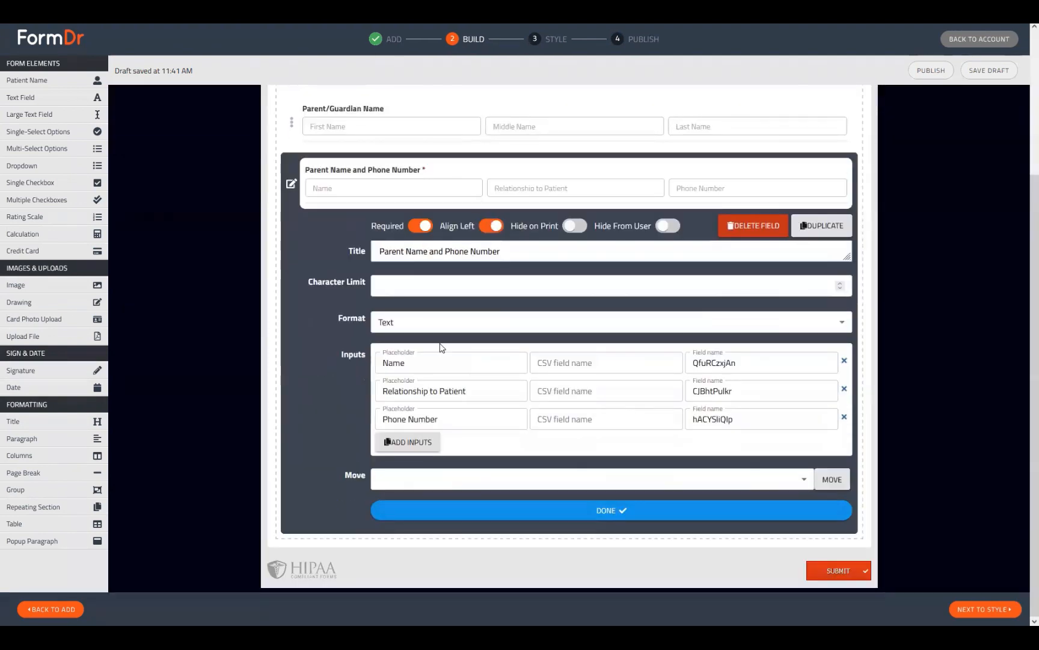
{"action": "scroll", "coordinate": [492, 271], "scroll_direction": "up", "scroll_amount": 1}
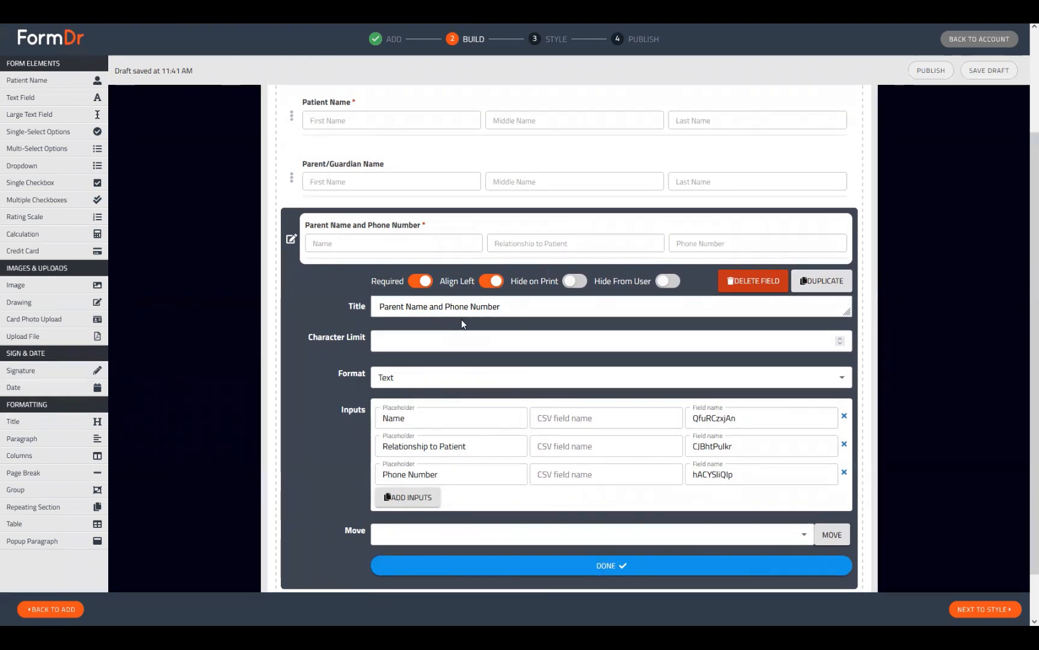
{"action": "left_click", "coordinate": [490, 281]}
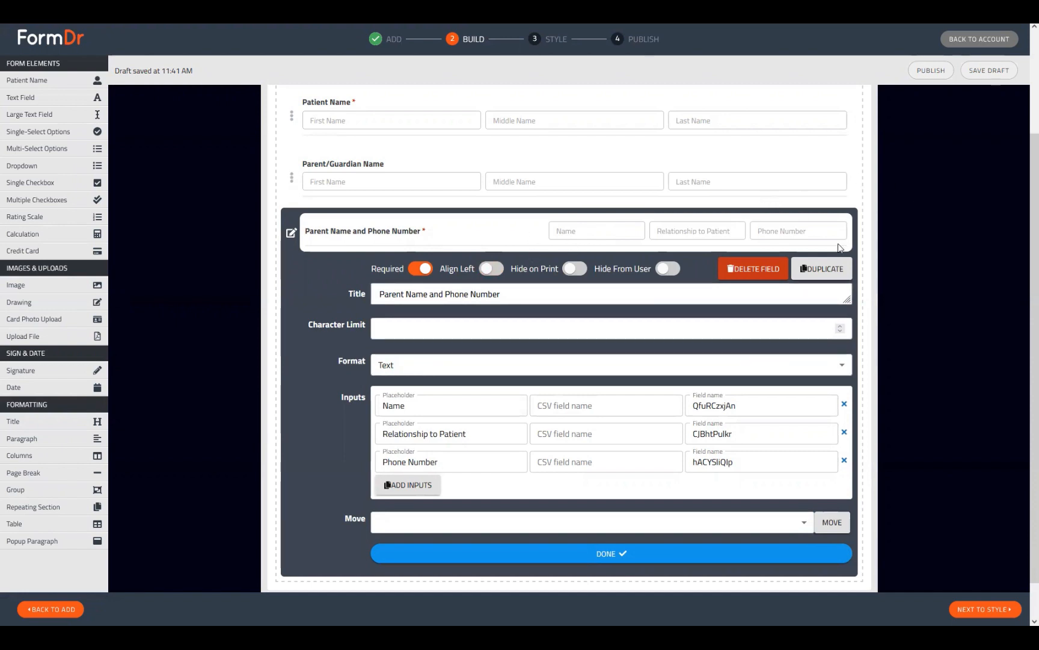
{"action": "left_click", "coordinate": [488, 269]}
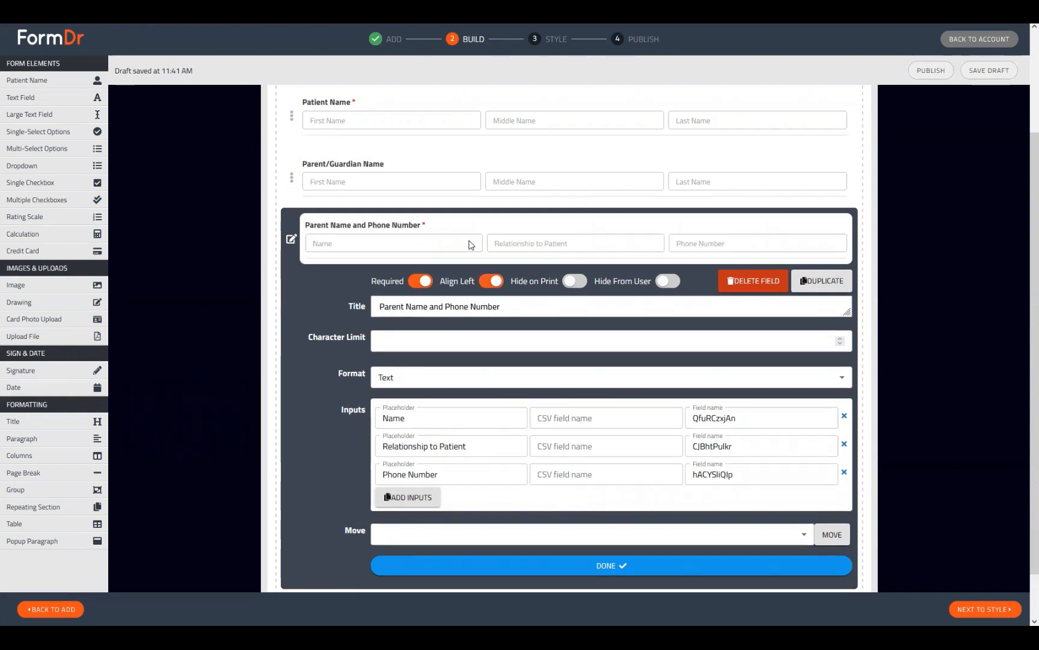
{"action": "left_click", "coordinate": [491, 281]}
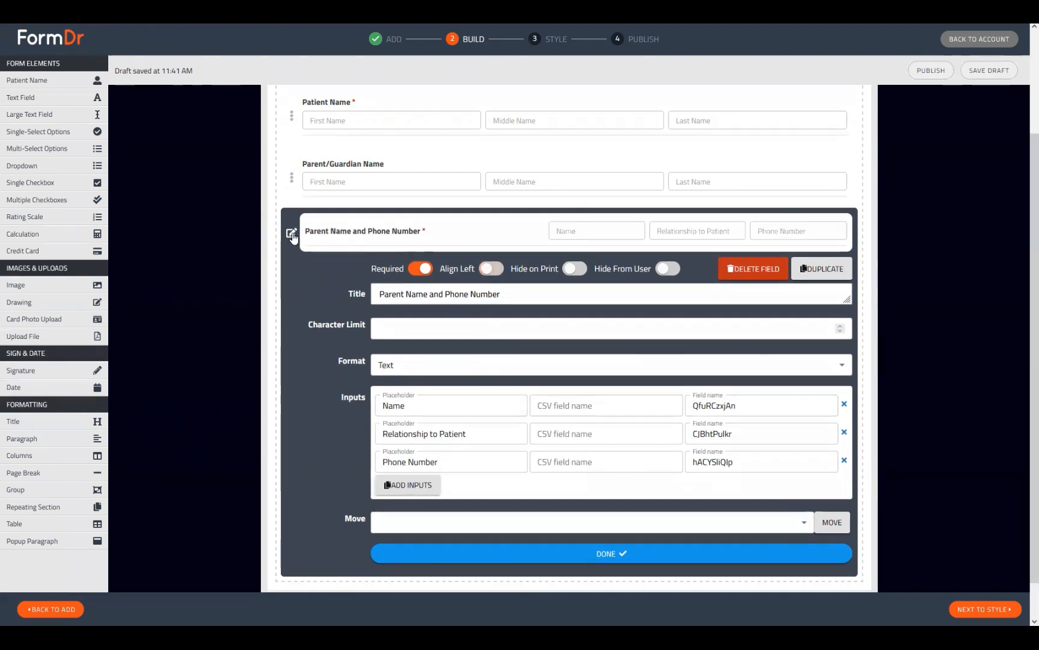
{"action": "left_click", "coordinate": [291, 233]}
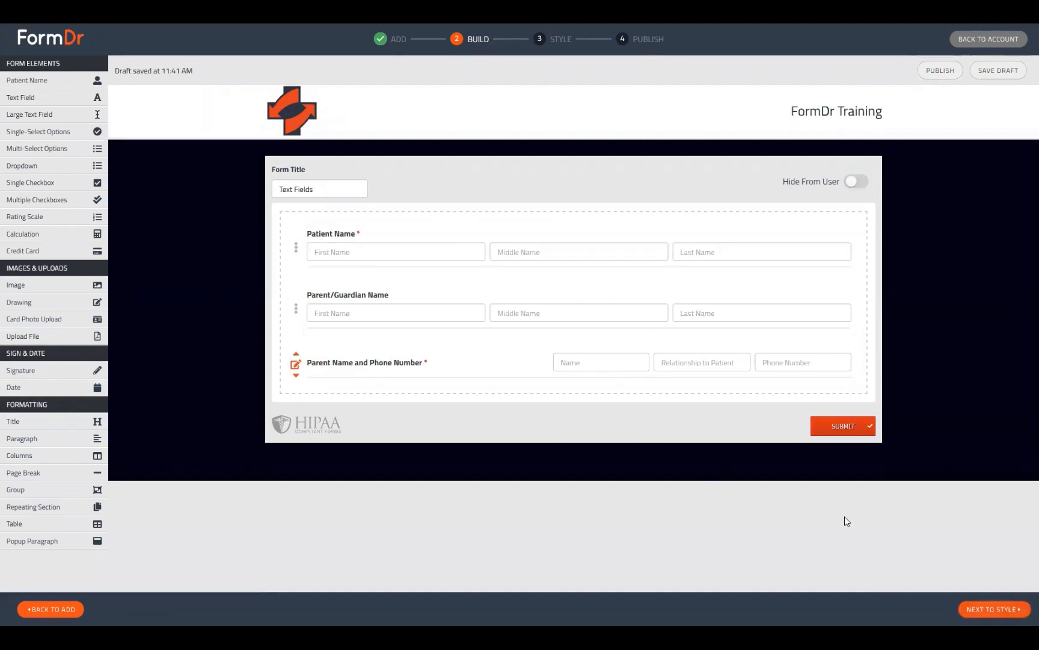
Advance to the Style stage and check the inputs of the Parent/Guardian Name and Parent Name and Phone Number fields in the form preview.
{"action": "left_click", "coordinate": [993, 608]}
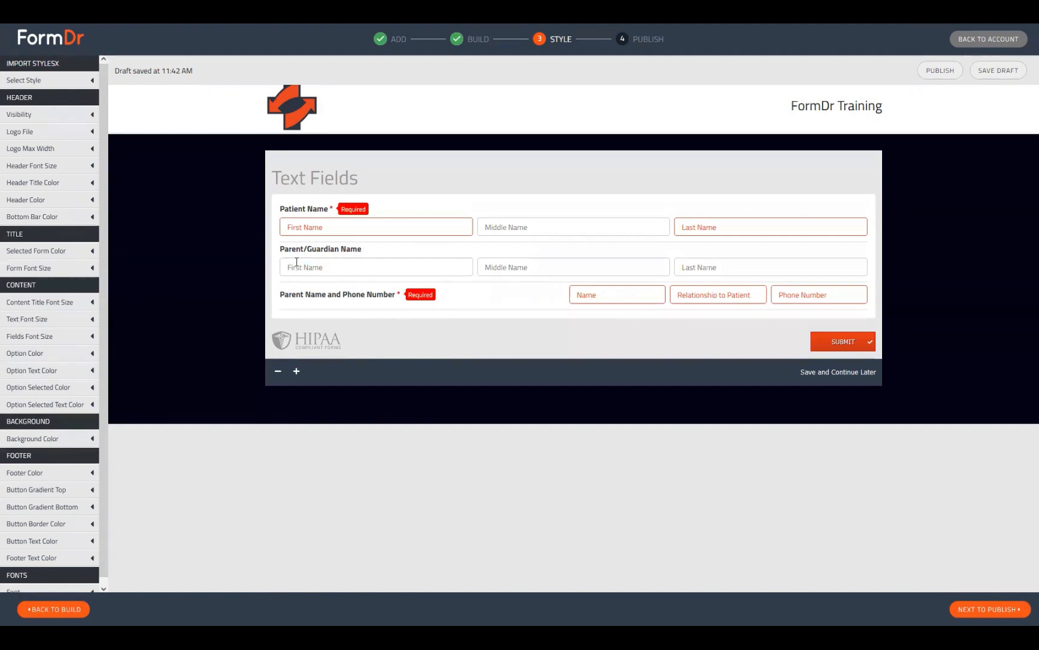
{"action": "left_click", "coordinate": [325, 264]}
{"action": "left_click", "coordinate": [494, 265]}
{"action": "left_click", "coordinate": [715, 269]}
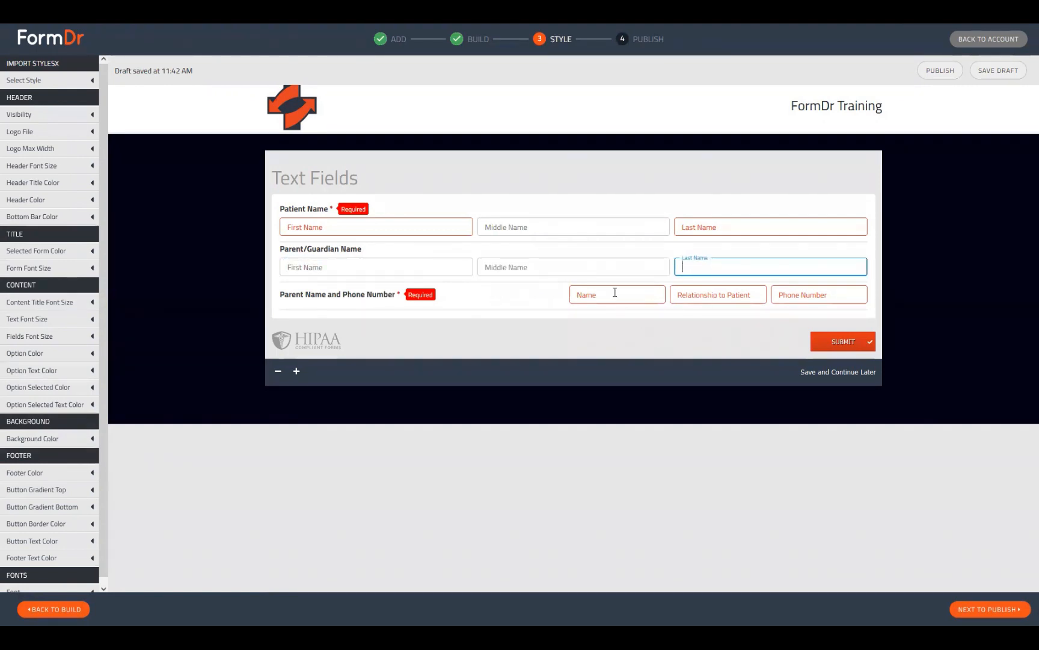
{"action": "key", "text": "Tab"}
{"action": "key", "text": "Tab"}
{"action": "key", "text": "Tab"}
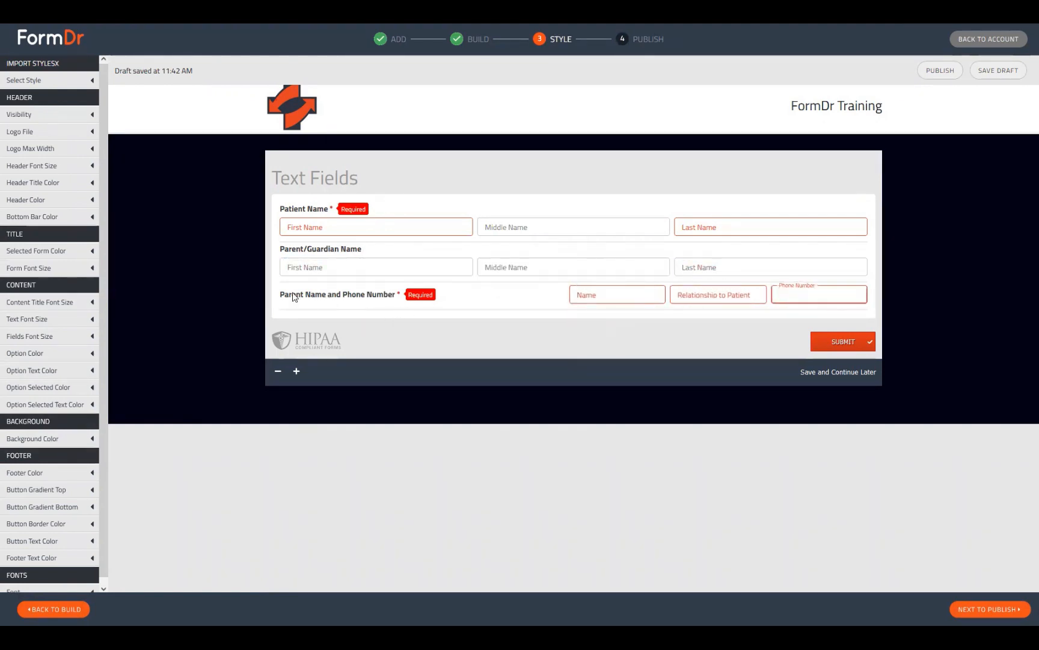
Return to the Build stage and turn on left alignment for the Parent Name and Phone Number field.
{"action": "left_click", "coordinate": [605, 297]}
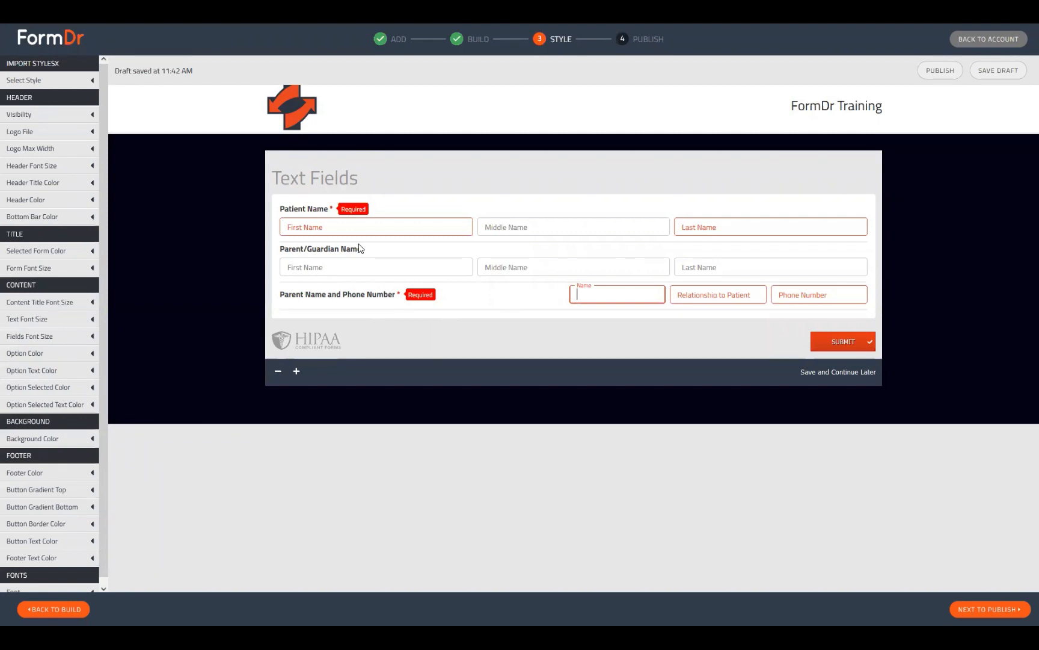
{"action": "left_click", "coordinate": [81, 610]}
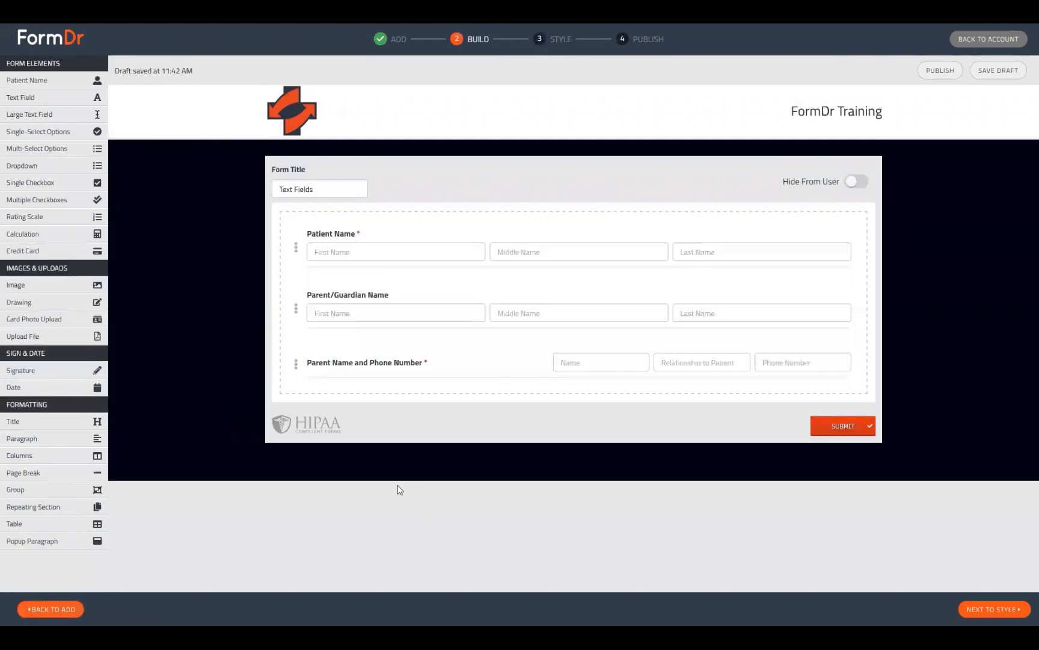
{"action": "left_click", "coordinate": [337, 364]}
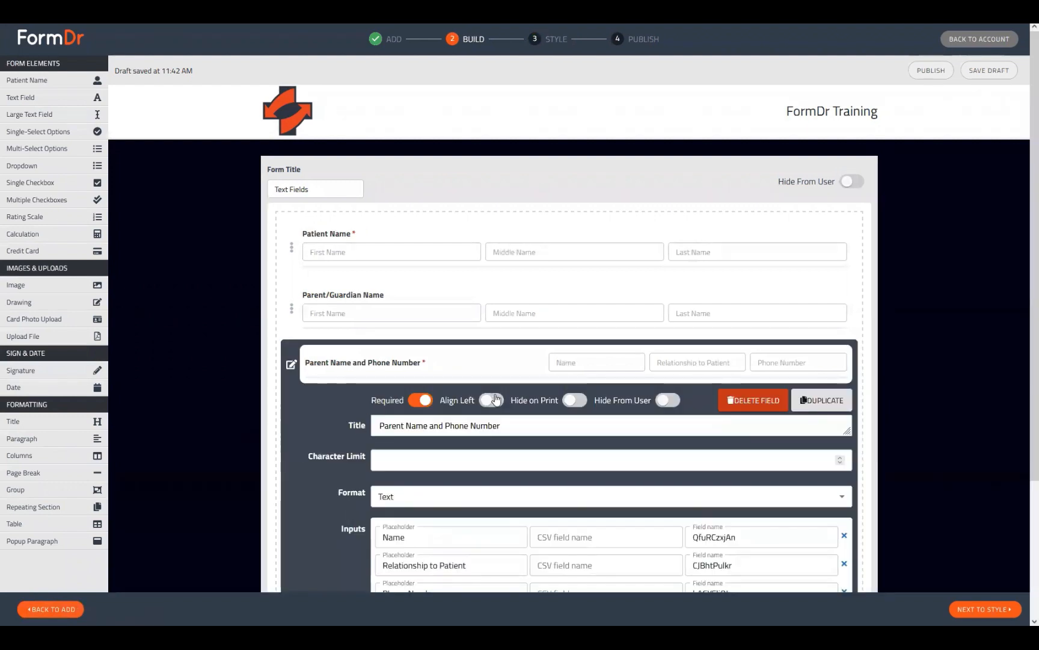
{"action": "scroll", "coordinate": [549, 522], "scroll_direction": "down", "scroll_amount": 3}
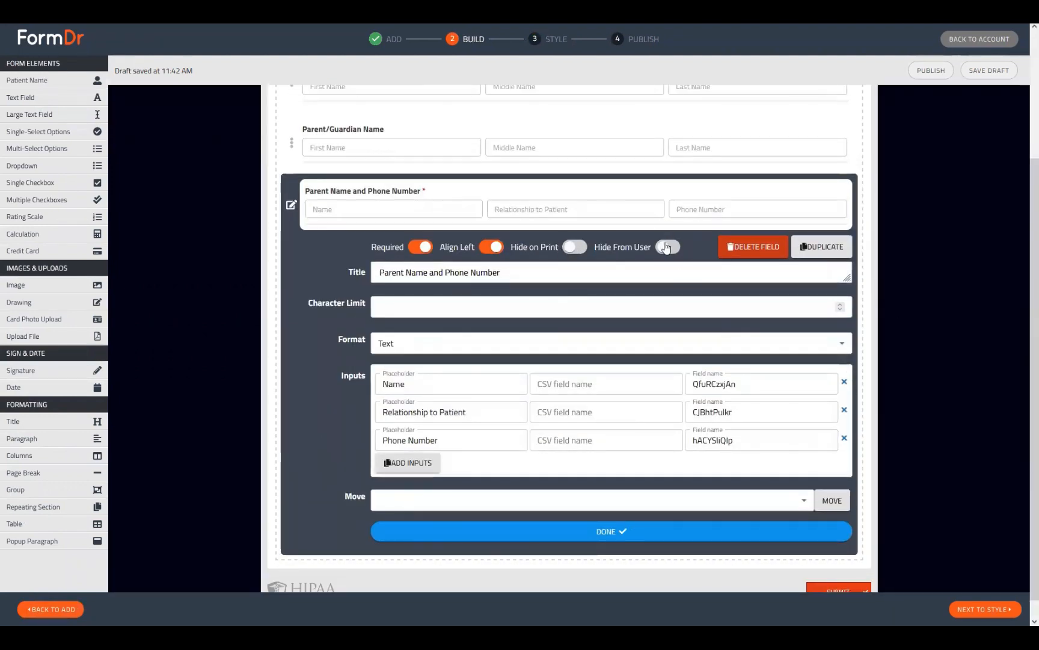
Try the Hide on Print and Hide From User options on the Parent Name and Phone Number field, switch both off, and close its settings.
{"action": "left_click", "coordinate": [555, 252]}
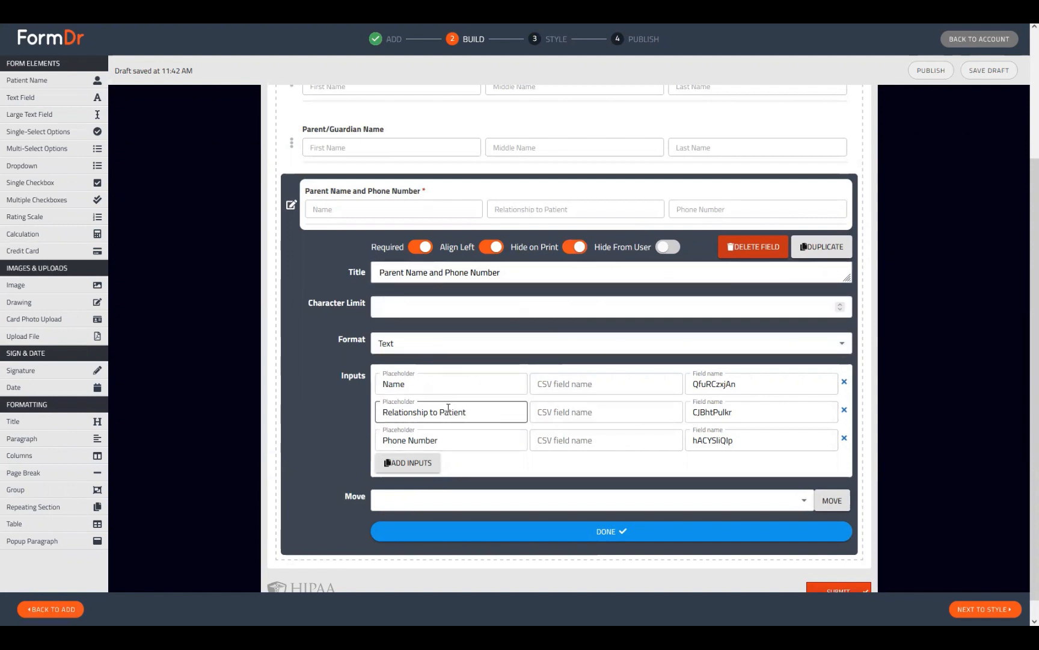
{"action": "left_click", "coordinate": [575, 247]}
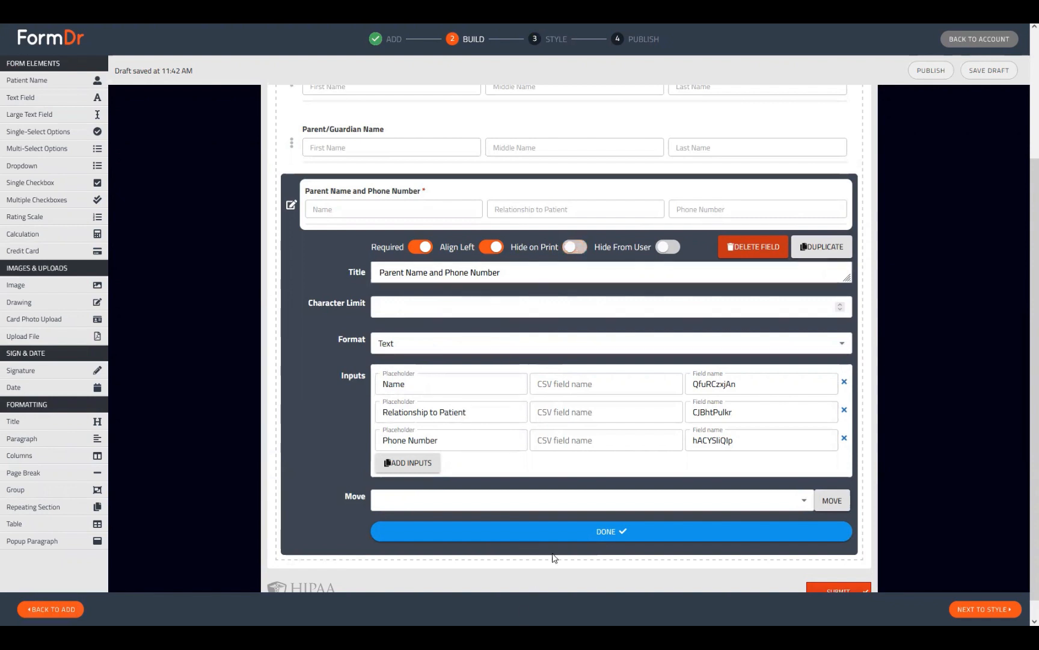
{"action": "left_click", "coordinate": [668, 248]}
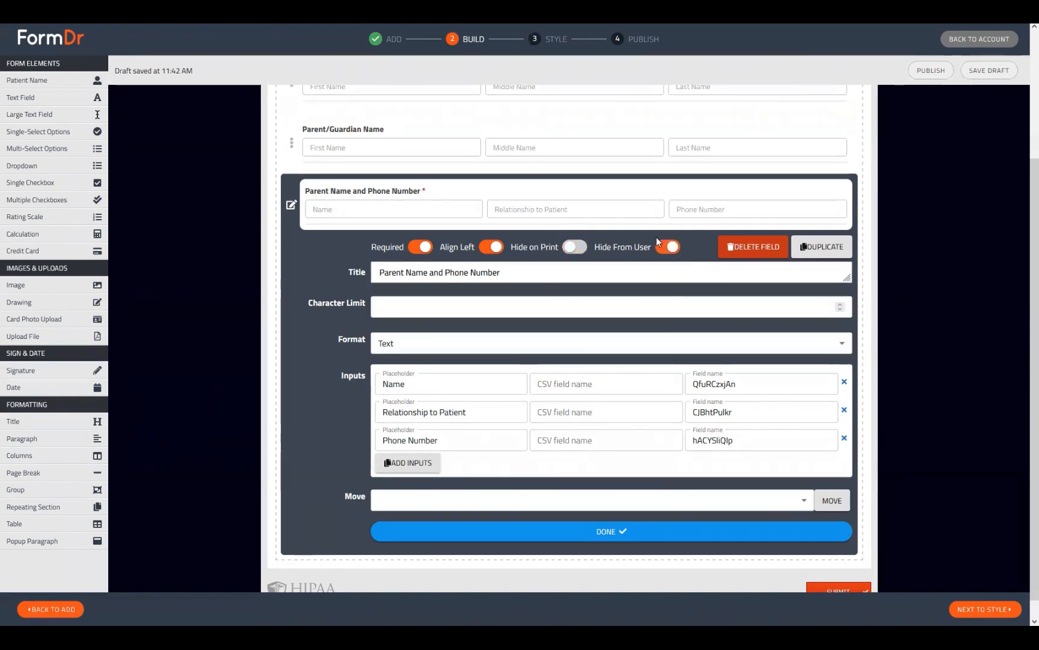
{"action": "left_click", "coordinate": [549, 311]}
{"action": "left_click", "coordinate": [665, 247]}
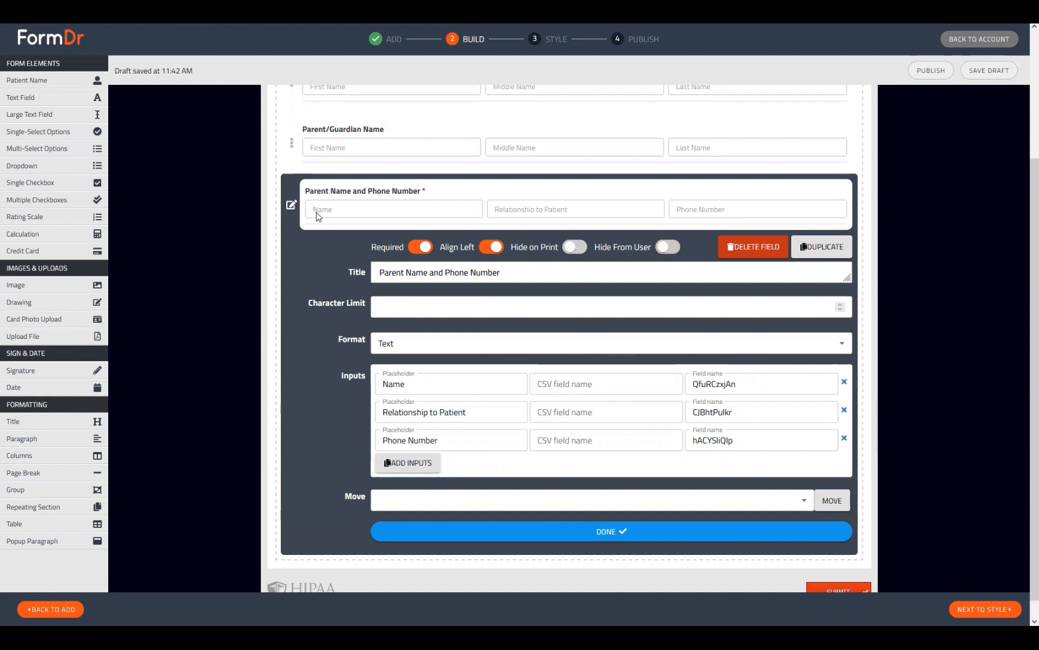
{"action": "left_click", "coordinate": [293, 206]}
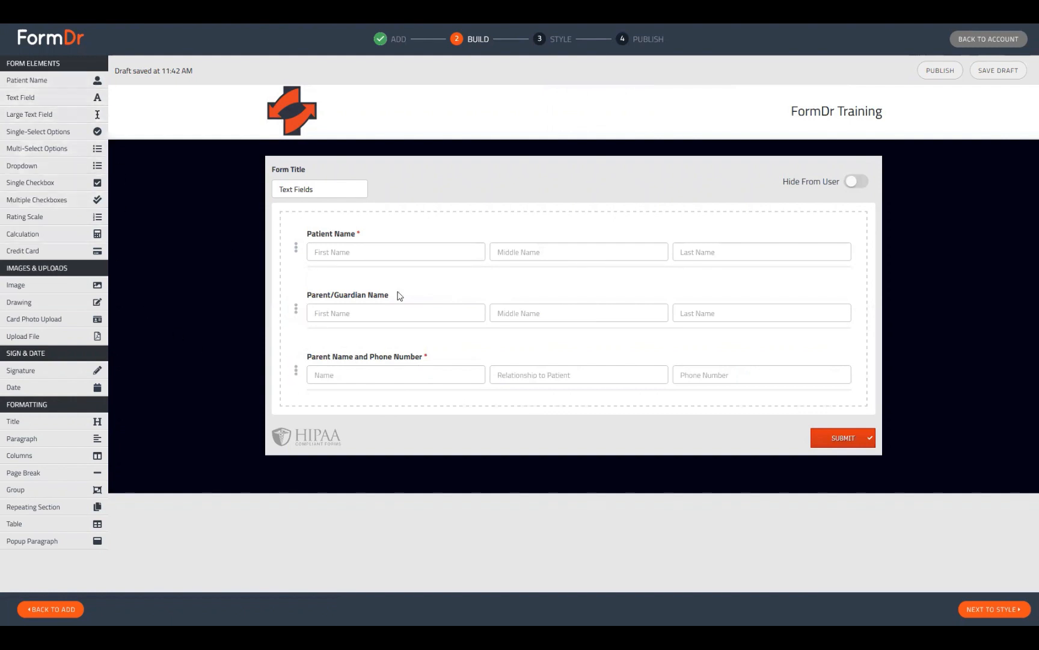
Delete the Parent Name and Phone Number field from the form.
{"action": "left_click", "coordinate": [295, 372]}
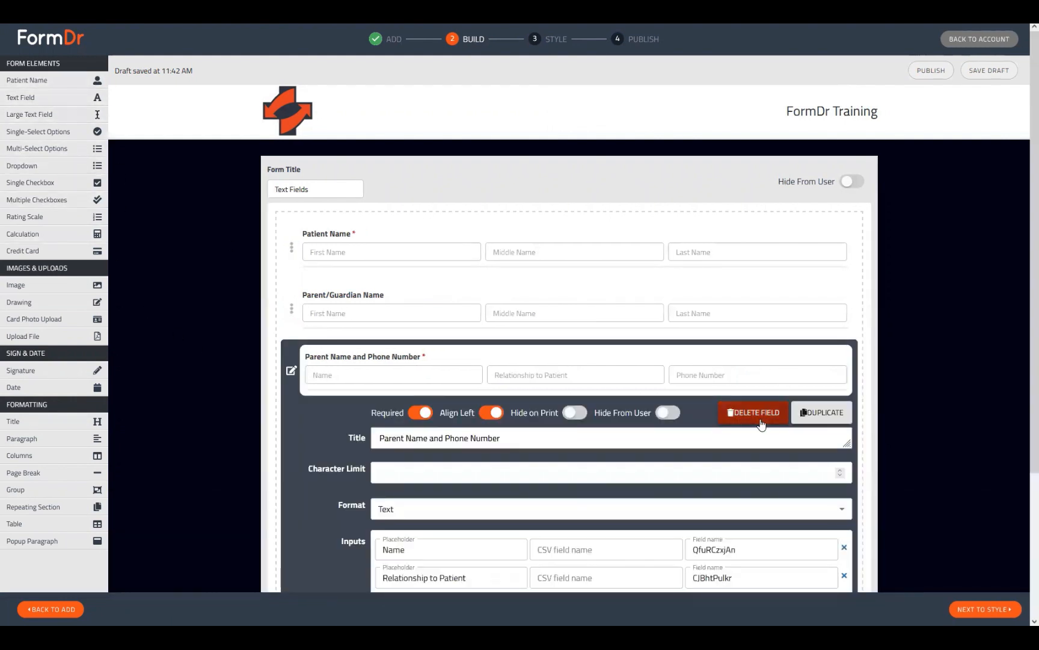
{"action": "scroll", "coordinate": [756, 419], "scroll_direction": "down", "scroll_amount": 3}
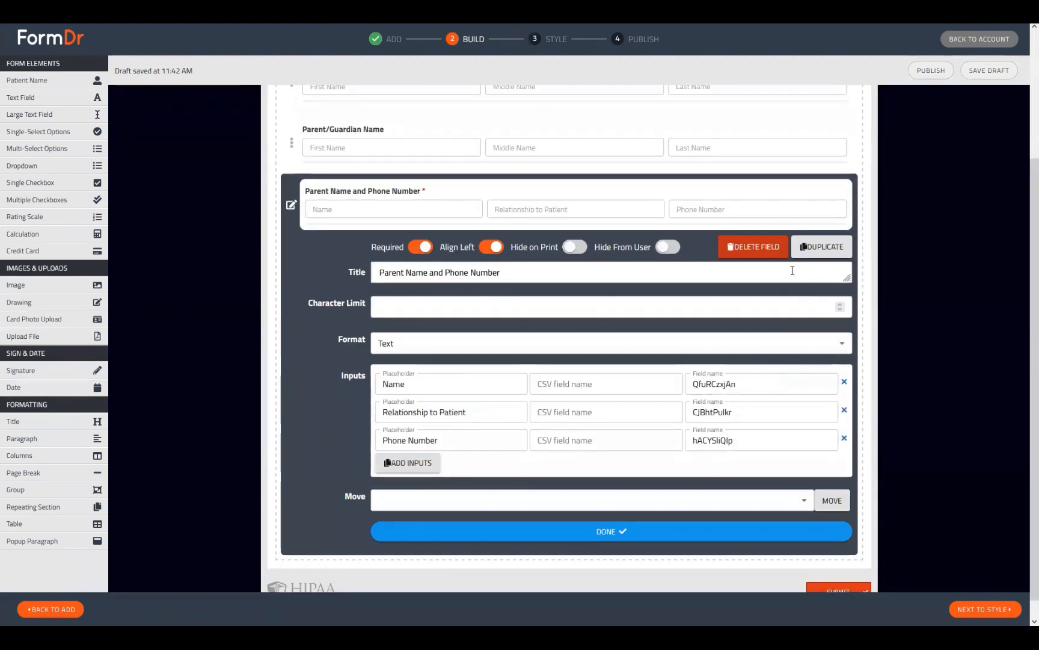
{"action": "left_click", "coordinate": [749, 247]}
{"action": "left_click", "coordinate": [577, 337]}
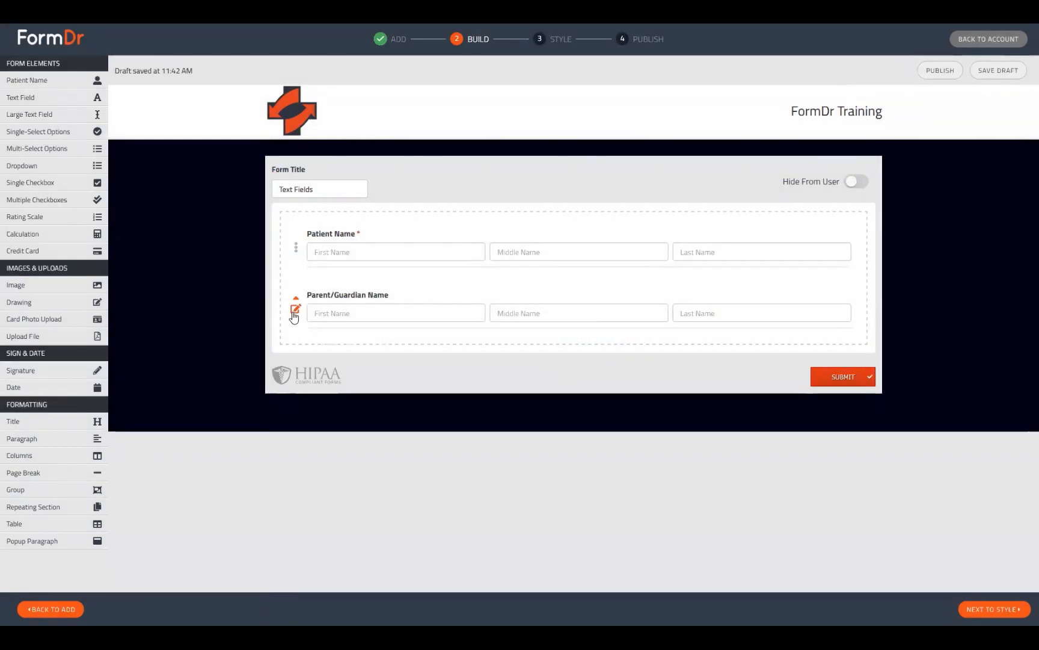
{"action": "left_click", "coordinate": [291, 310]}
{"action": "left_click", "coordinate": [730, 355]}
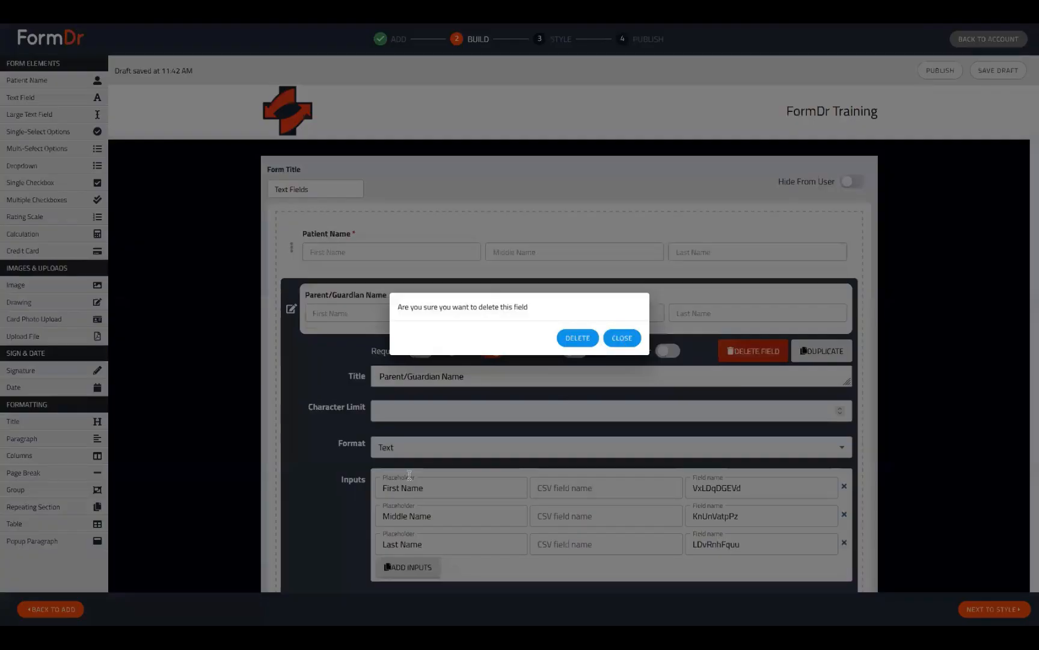
{"action": "left_click", "coordinate": [623, 339]}
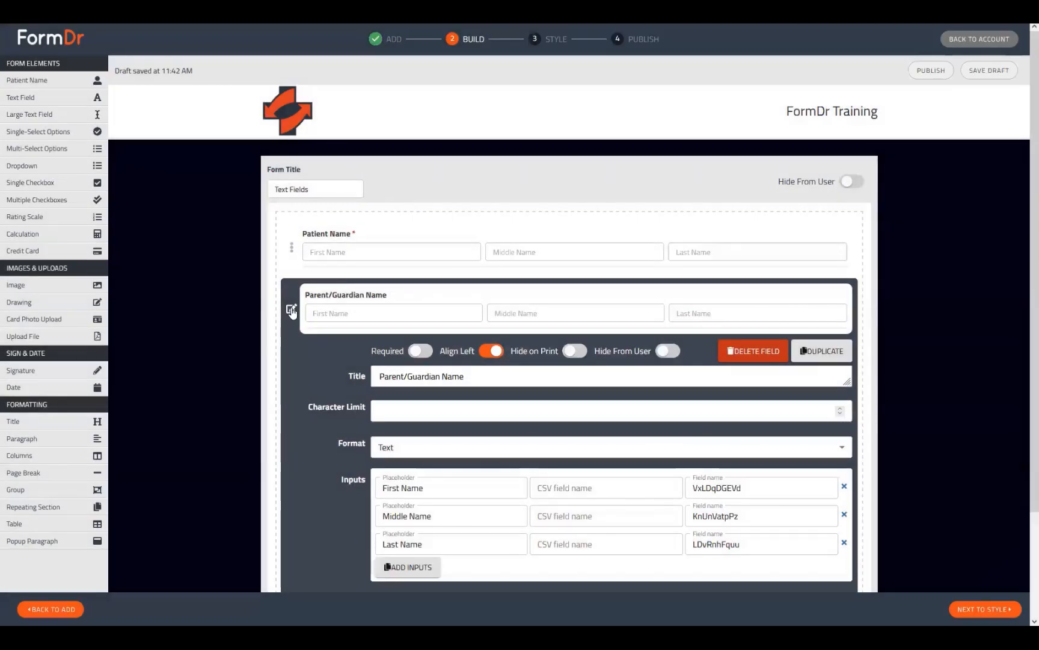
{"action": "left_click", "coordinate": [291, 310]}
Add a Columns element below the Parent/Guardian Name field and place three text fields inside it.
{"action": "left_click_drag", "start_coordinate": [35, 104], "coordinate": [302, 387]}
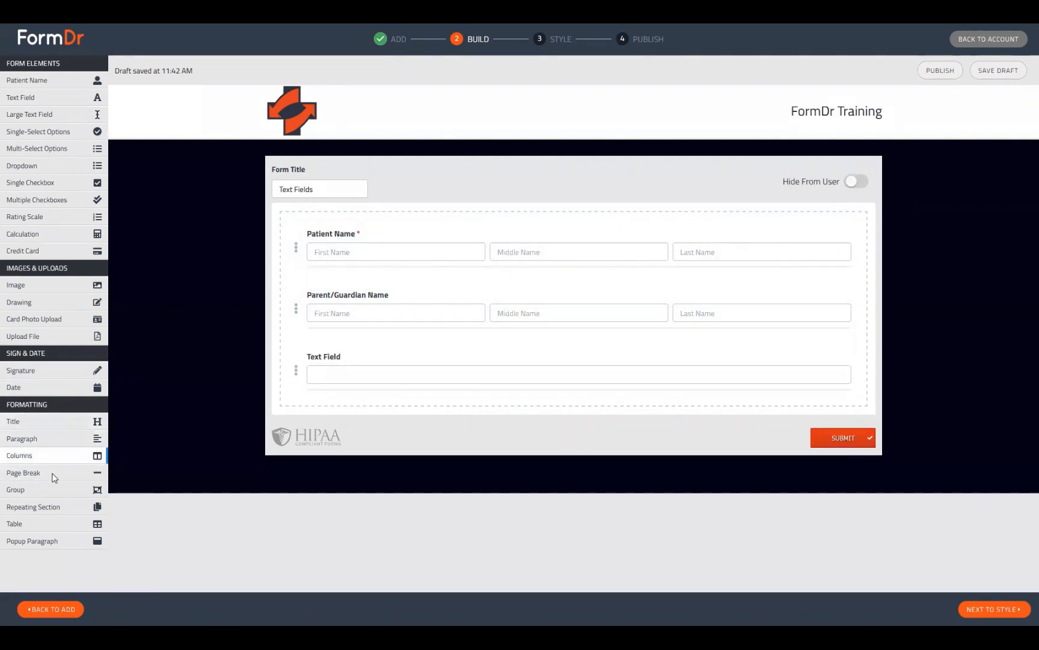
{"action": "left_click_drag", "start_coordinate": [27, 458], "coordinate": [458, 373]}
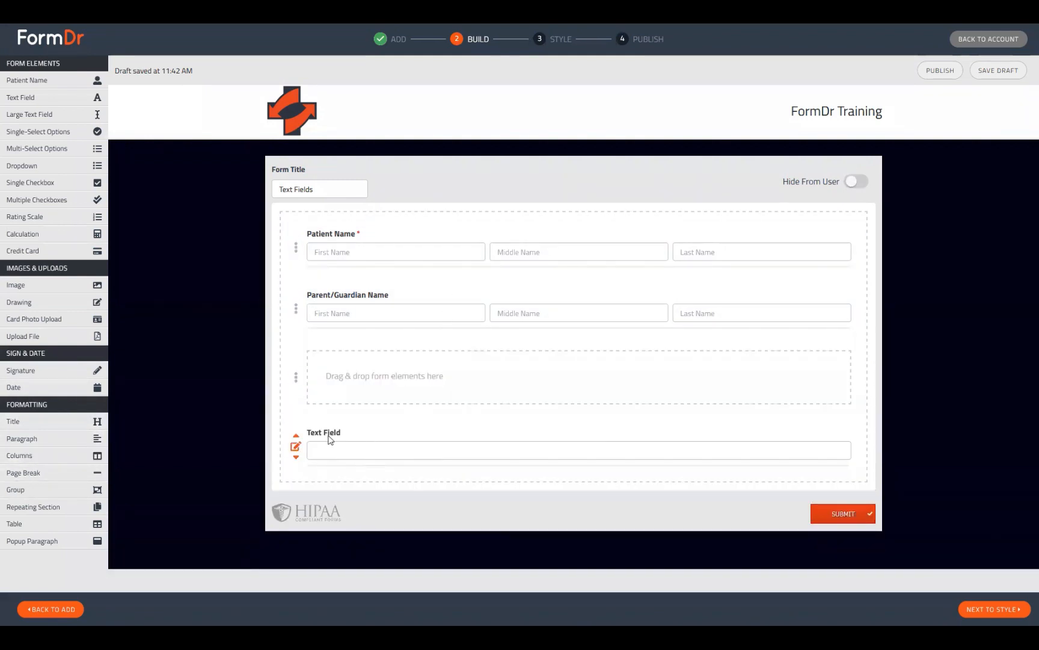
{"action": "left_click_drag", "start_coordinate": [329, 439], "coordinate": [337, 370]}
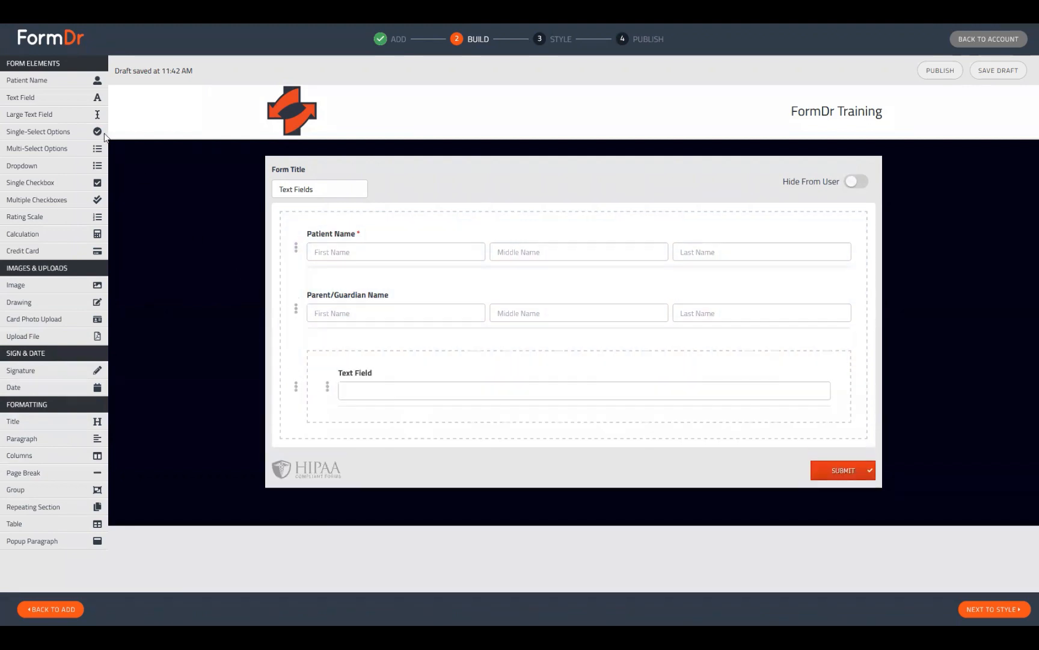
{"action": "left_click_drag", "start_coordinate": [33, 98], "coordinate": [387, 382]}
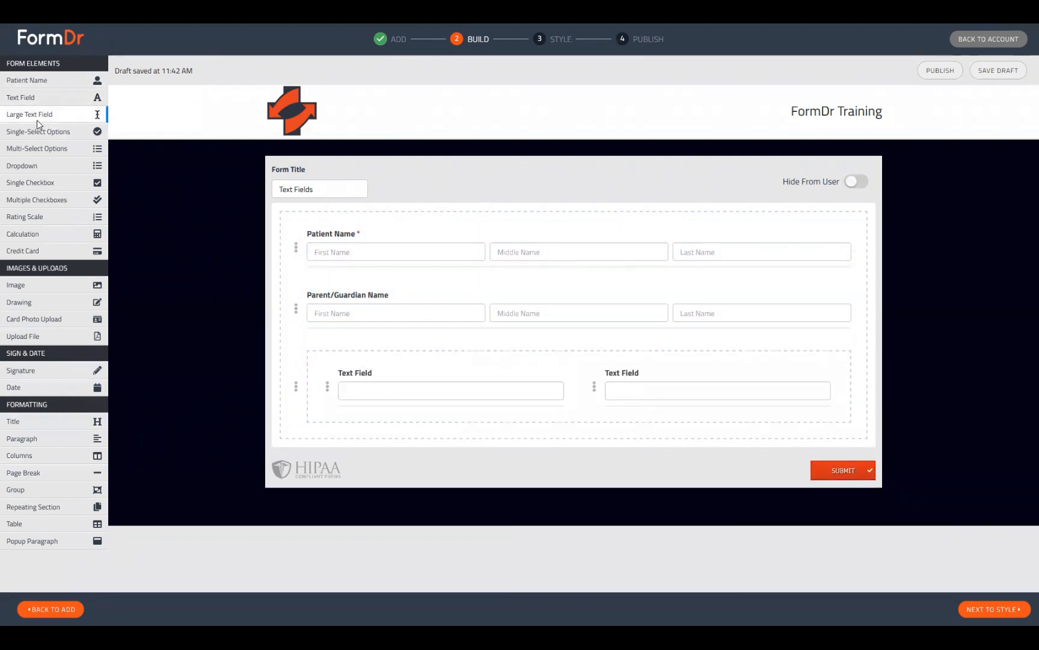
{"action": "left_click_drag", "start_coordinate": [33, 98], "coordinate": [360, 421]}
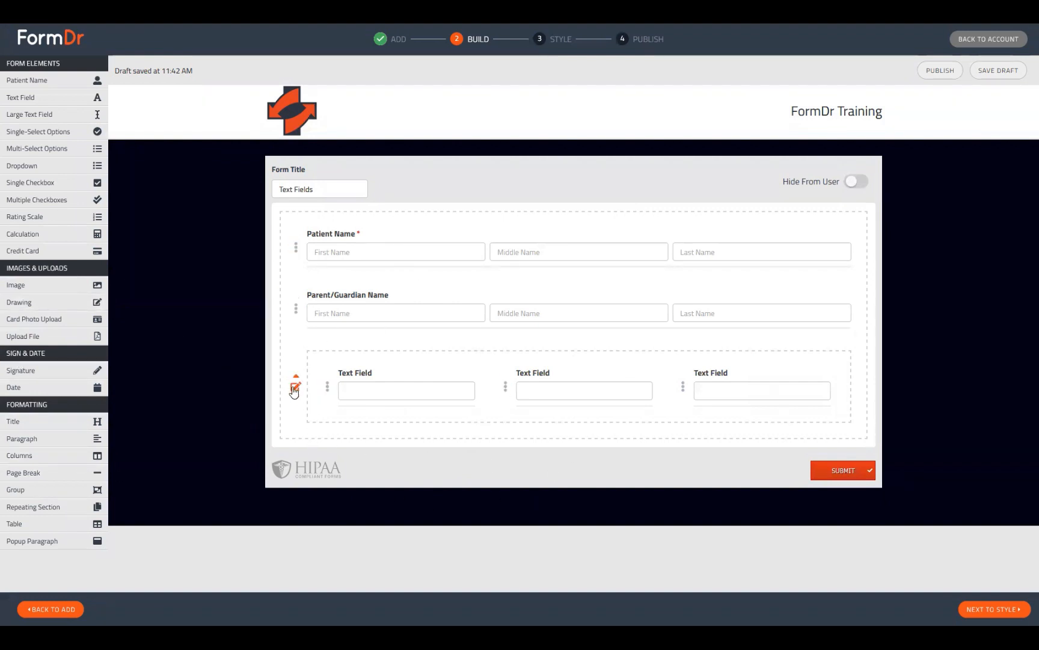
Try two columns for the Columns element, restore three columns, and close its settings.
{"action": "left_click", "coordinate": [294, 388]}
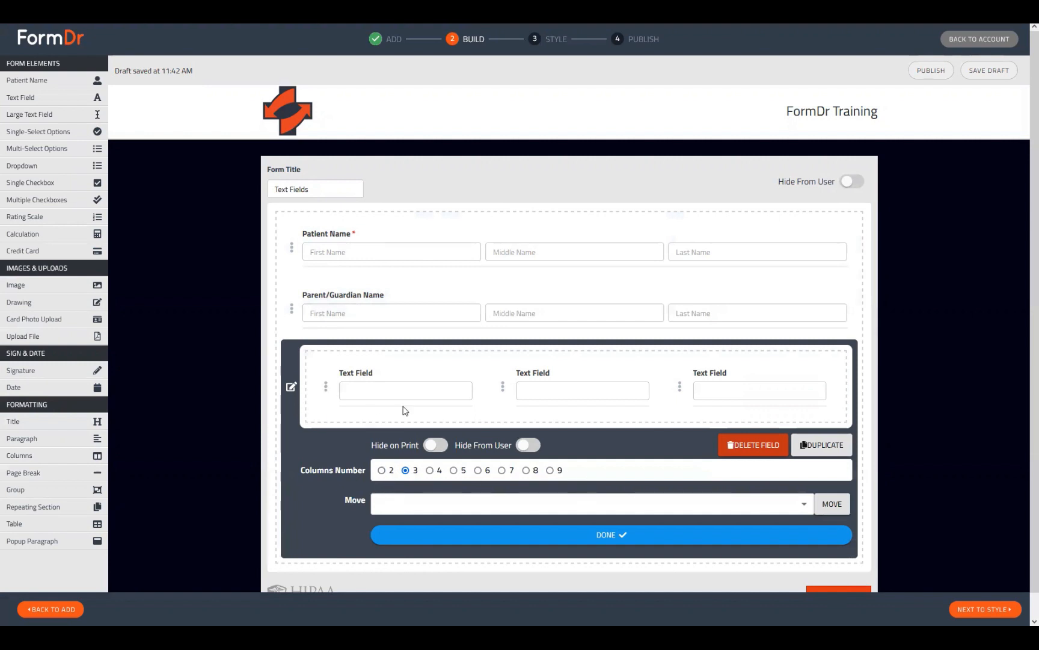
{"action": "left_click", "coordinate": [383, 469]}
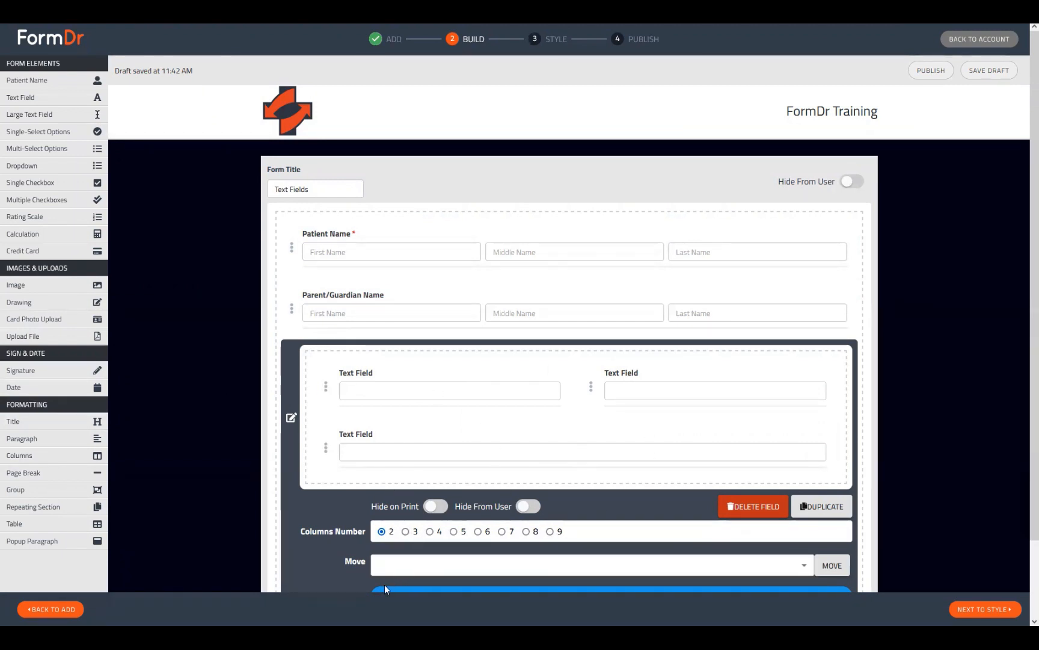
{"action": "left_click", "coordinate": [405, 531]}
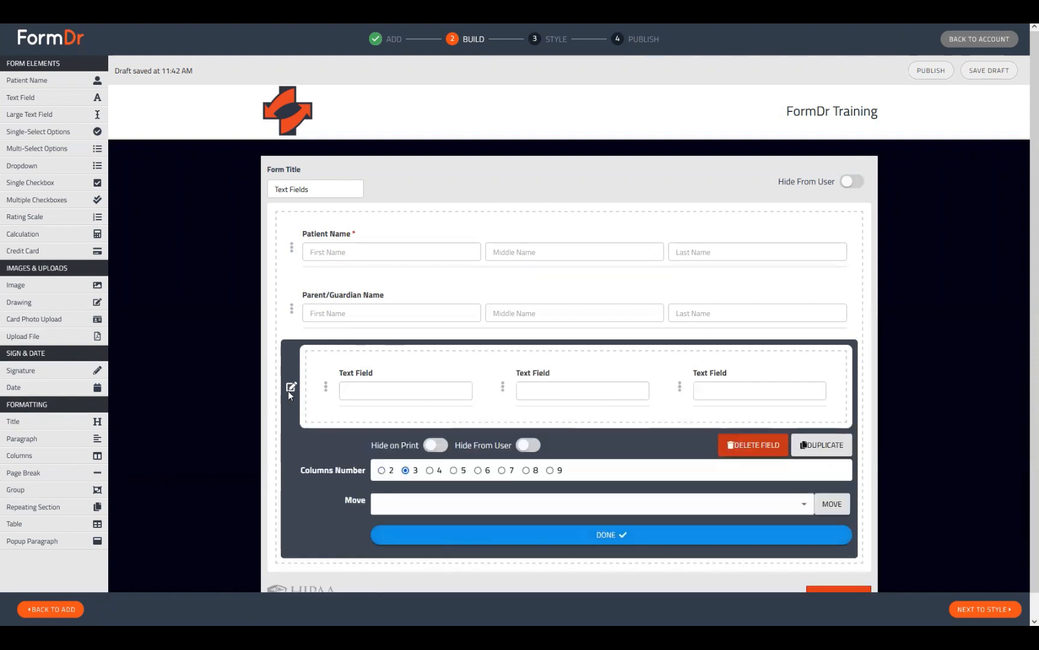
{"action": "left_click", "coordinate": [290, 391]}
Title the first text field in the columns "Social Security Number".
{"action": "left_click", "coordinate": [327, 391]}
{"action": "scroll", "coordinate": [424, 401], "scroll_direction": "down", "scroll_amount": 1}
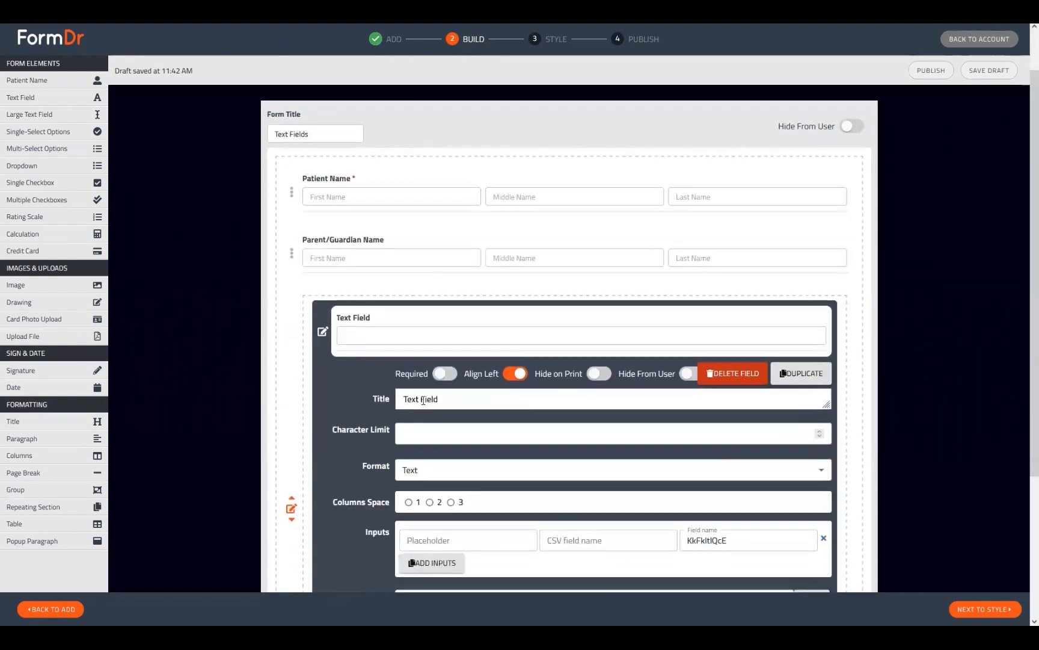
{"action": "scroll", "coordinate": [423, 401], "scroll_direction": "down", "scroll_amount": 3}
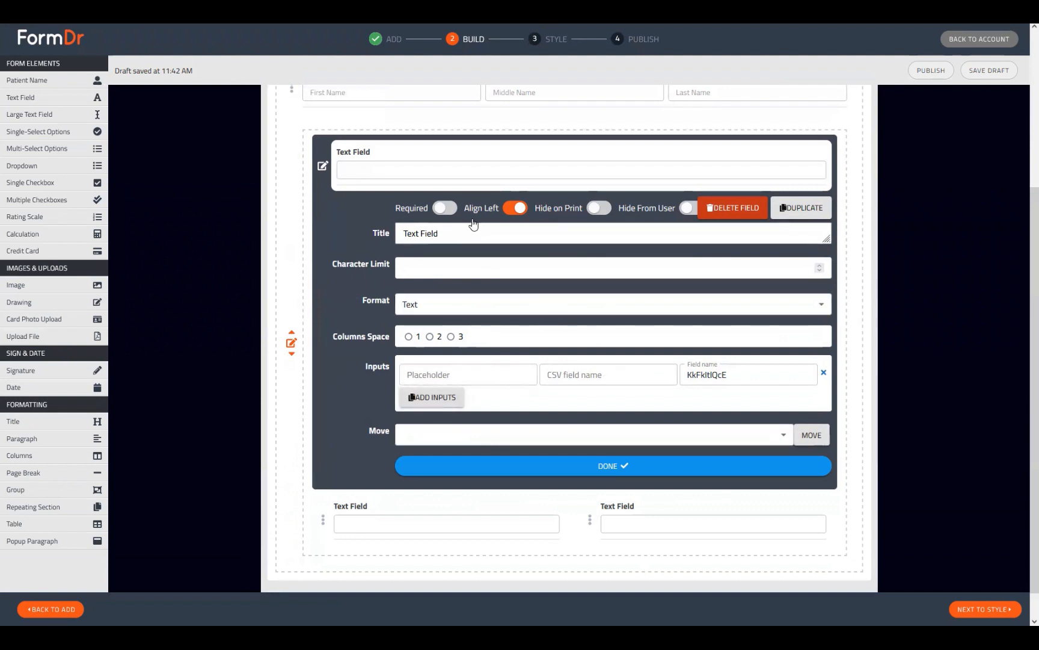
{"action": "left_click_drag", "start_coordinate": [474, 234], "coordinate": [193, 235]}
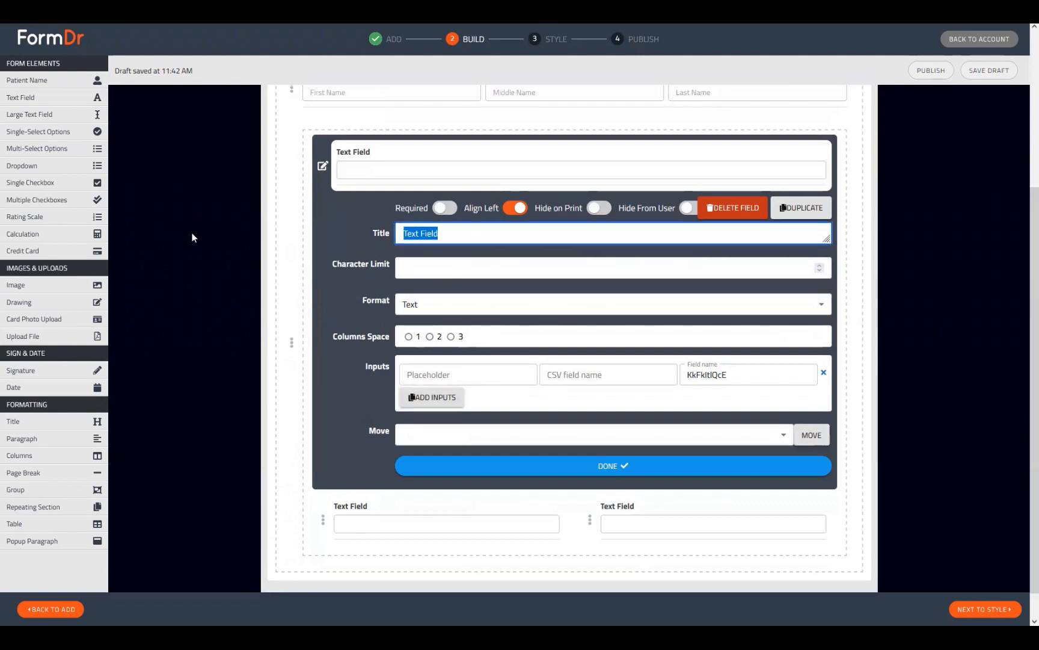
{"action": "type", "text": "Social"}
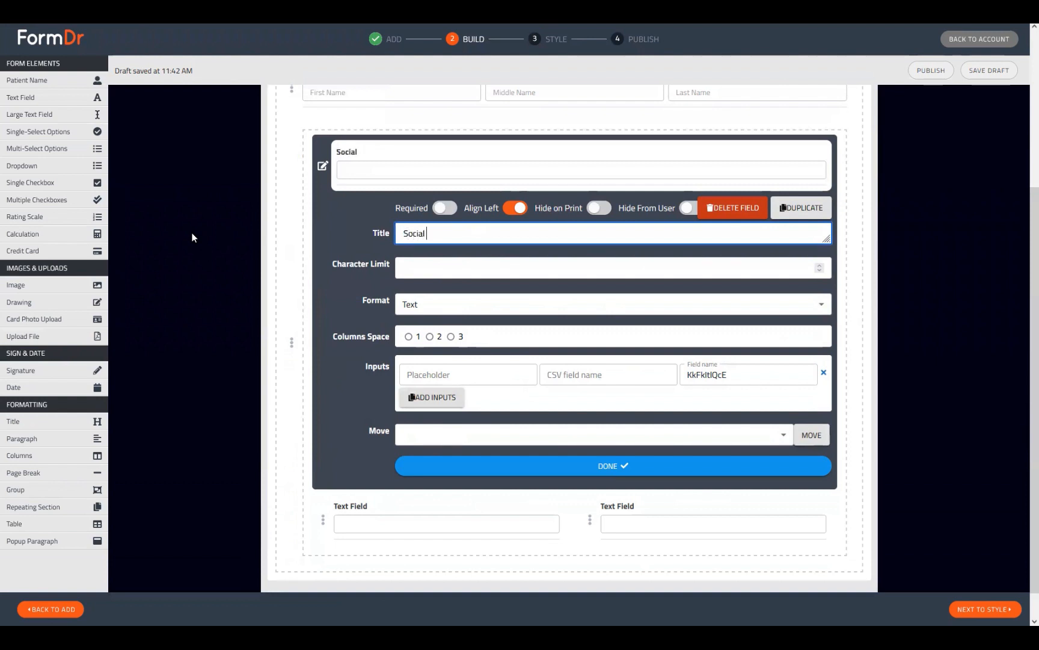
{"action": "type", "text": " Security Number"}
Title the second text field in the columns "Phone Number" and the third "Email Address".
{"action": "left_click", "coordinate": [327, 515]}
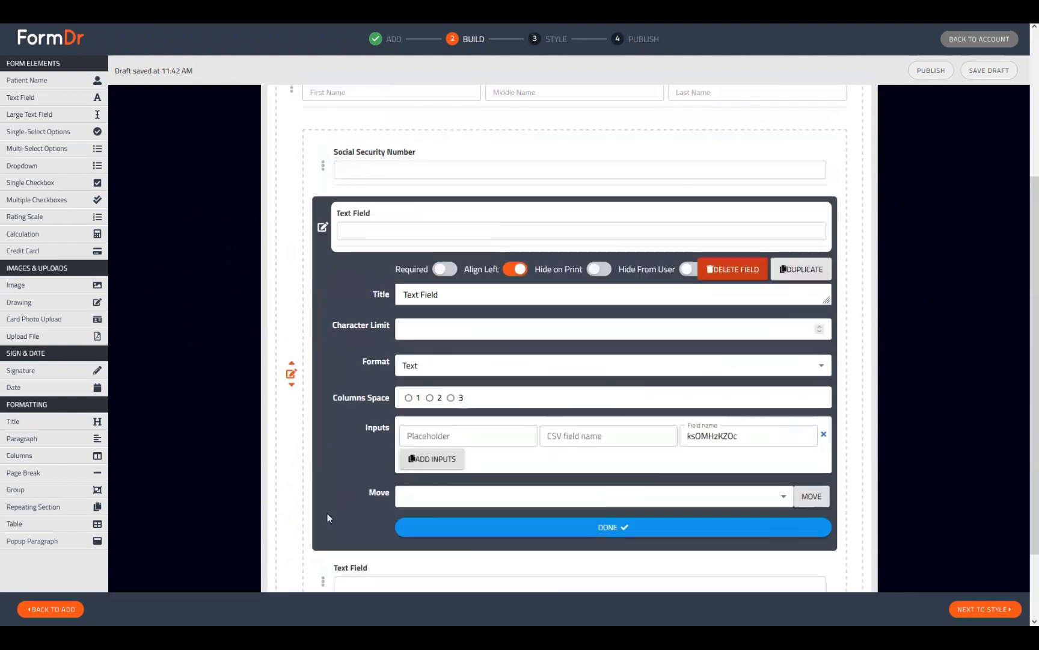
{"action": "type", "text": "Phone Number"}
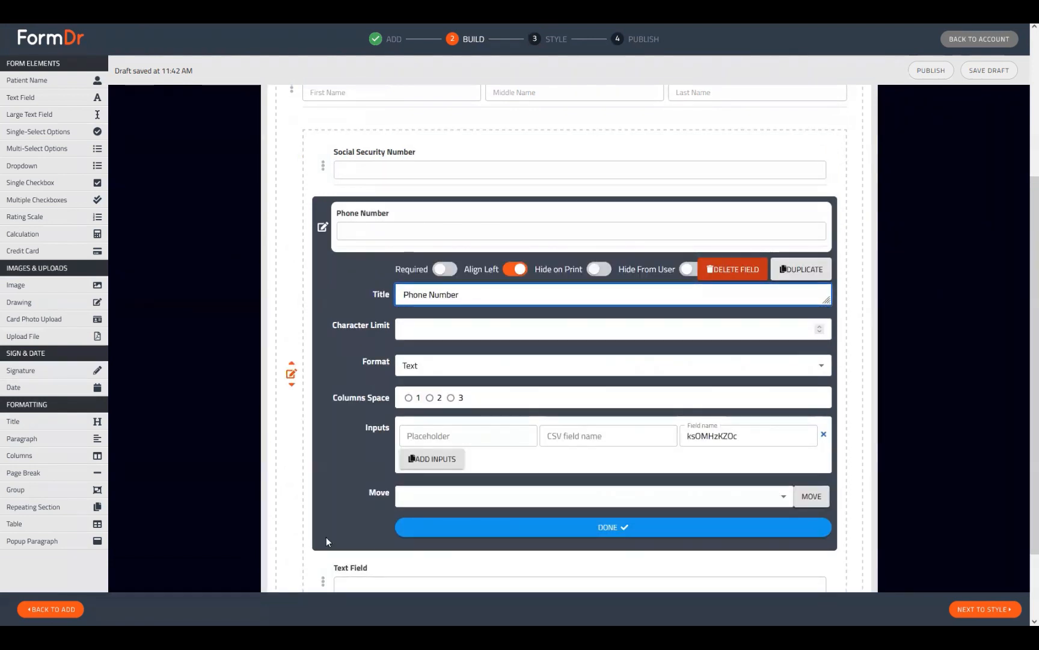
{"action": "left_click", "coordinate": [325, 581]}
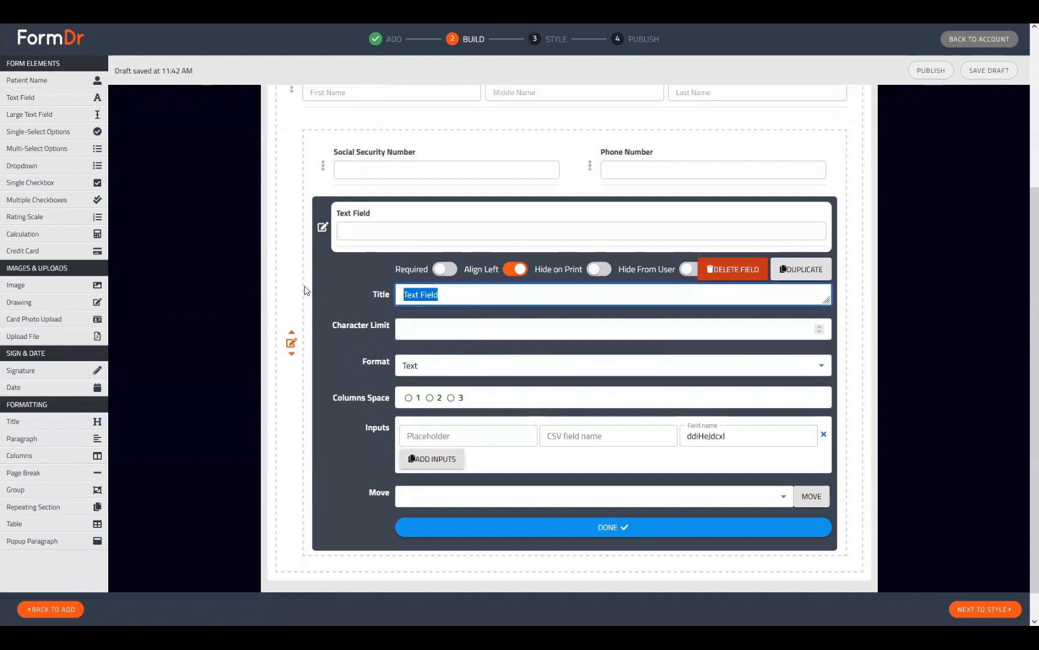
{"action": "type", "text": "Email Address"}
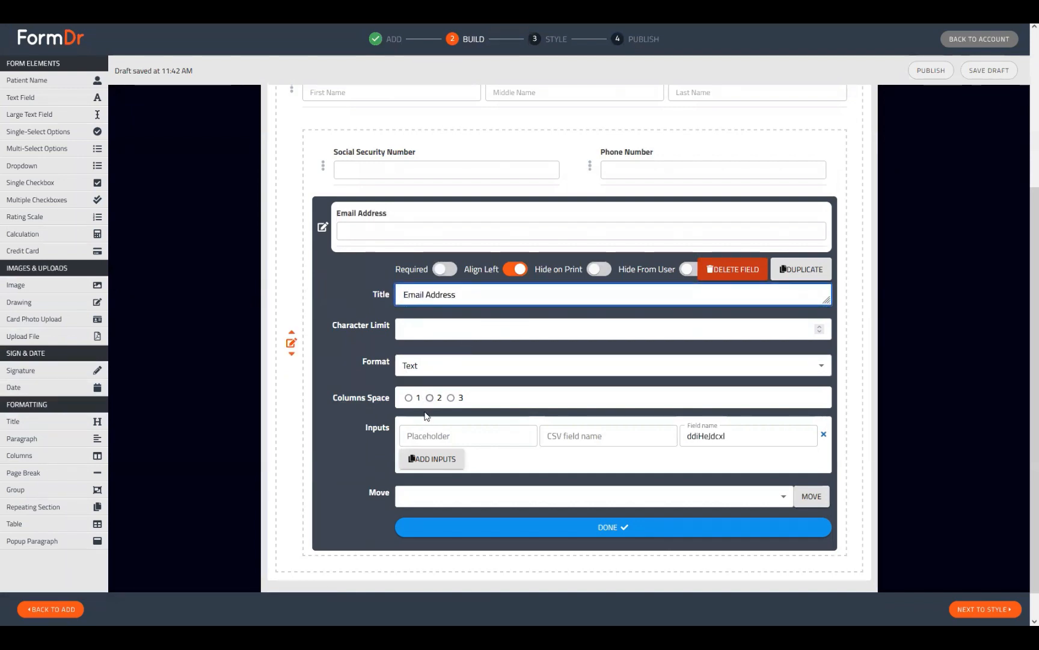
Set the Email Address placeholder to "@" and the Phone Number placeholder to "(___)___-____", and close the settings.
{"action": "left_click", "coordinate": [415, 436]}
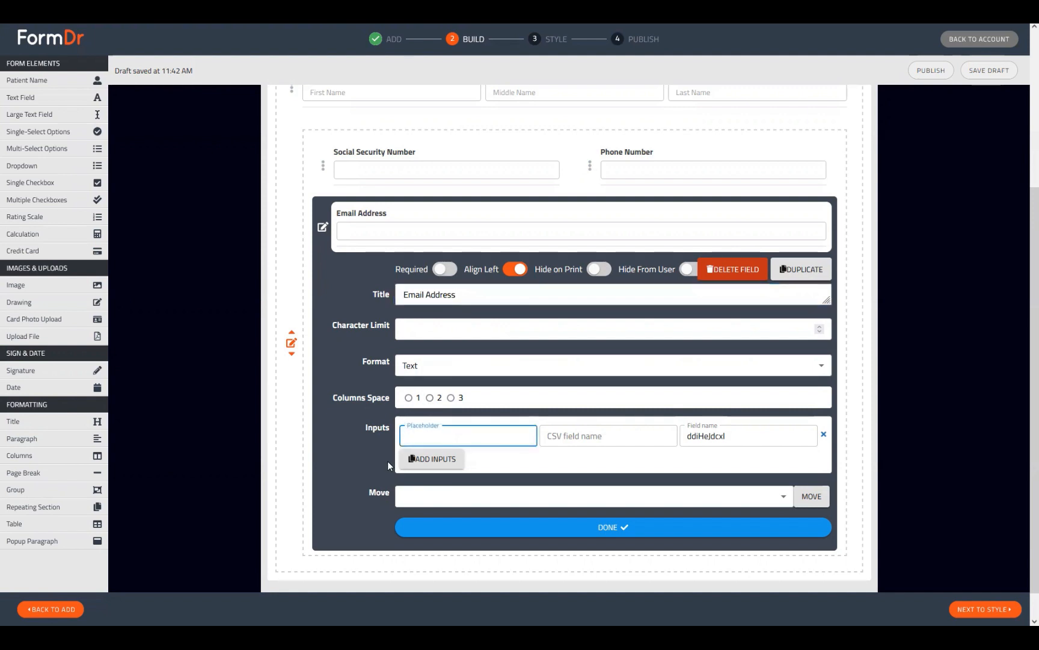
{"action": "left_click", "coordinate": [591, 167]}
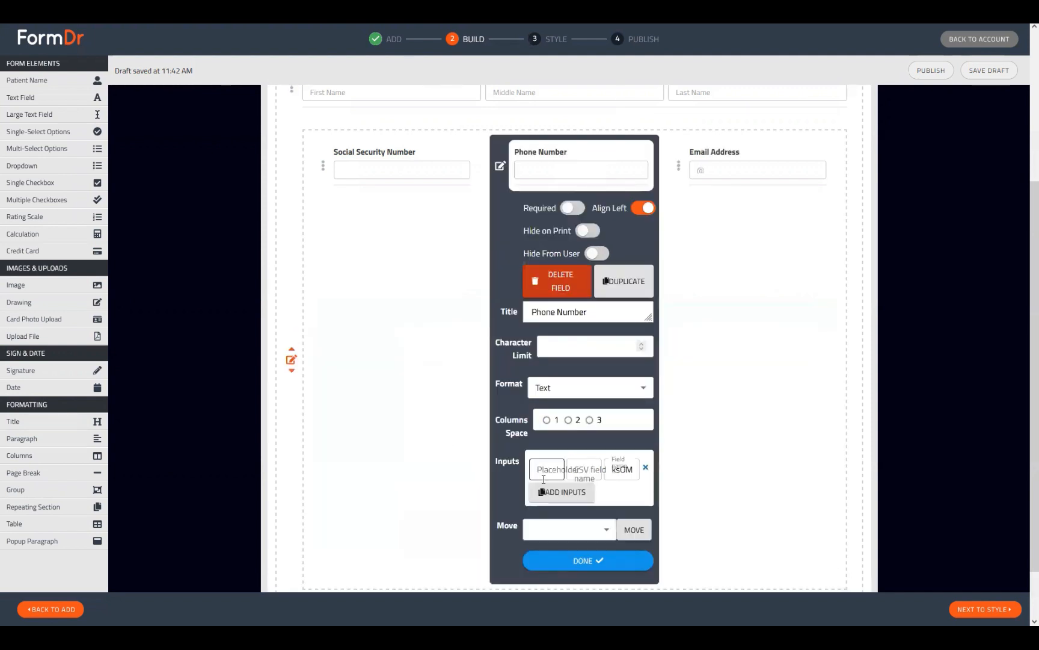
{"action": "left_click", "coordinate": [545, 476]}
{"action": "type", "text": "(___)"}
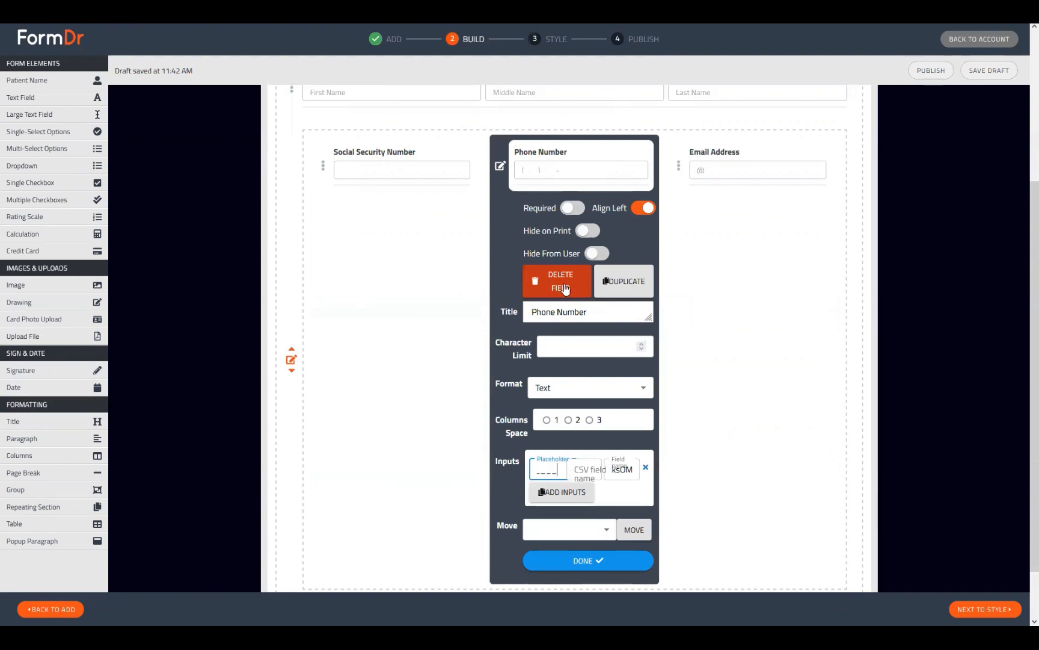
{"action": "left_click", "coordinate": [498, 166]}
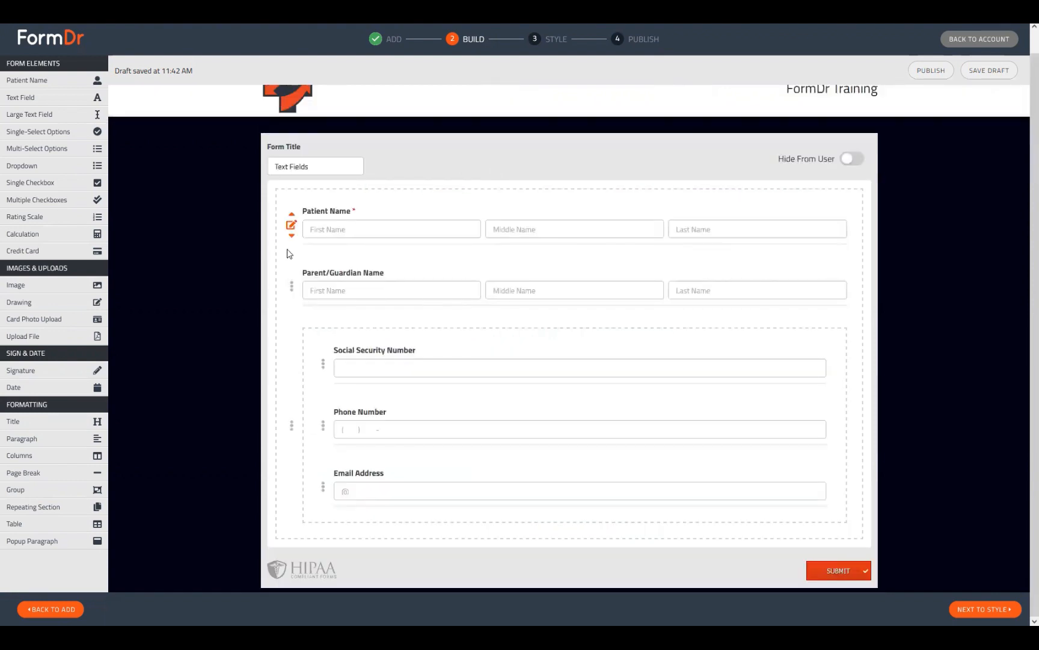
Set the Social Security Number field's placeholder to "___-__-____" and close its settings.
{"action": "left_click", "coordinate": [323, 363]}
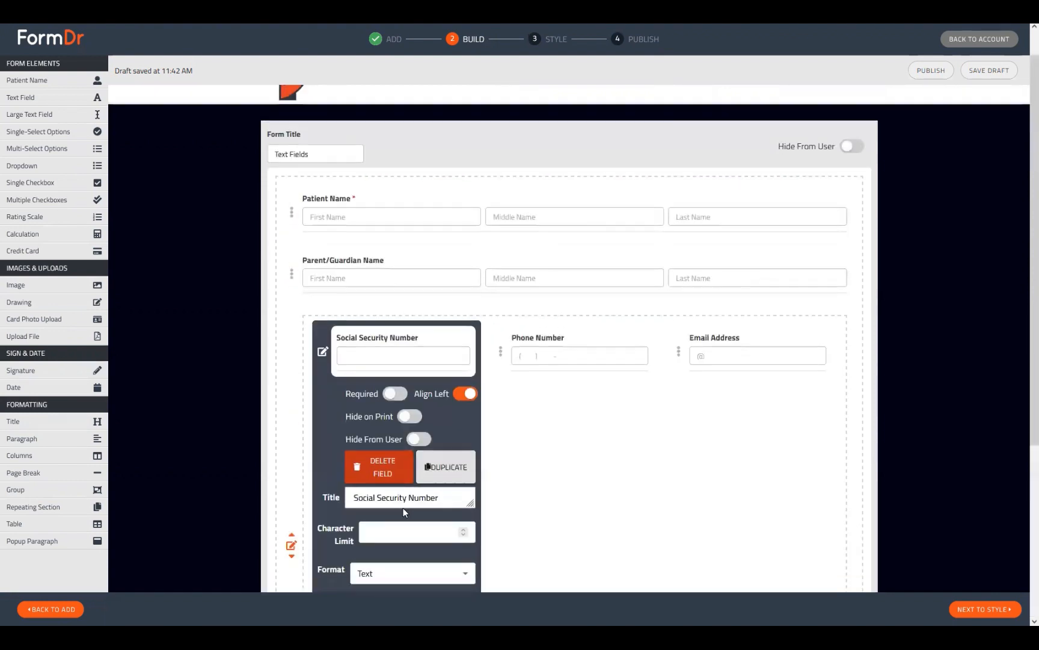
{"action": "scroll", "coordinate": [403, 511], "scroll_direction": "down", "scroll_amount": 3}
{"action": "left_click", "coordinate": [371, 501]}
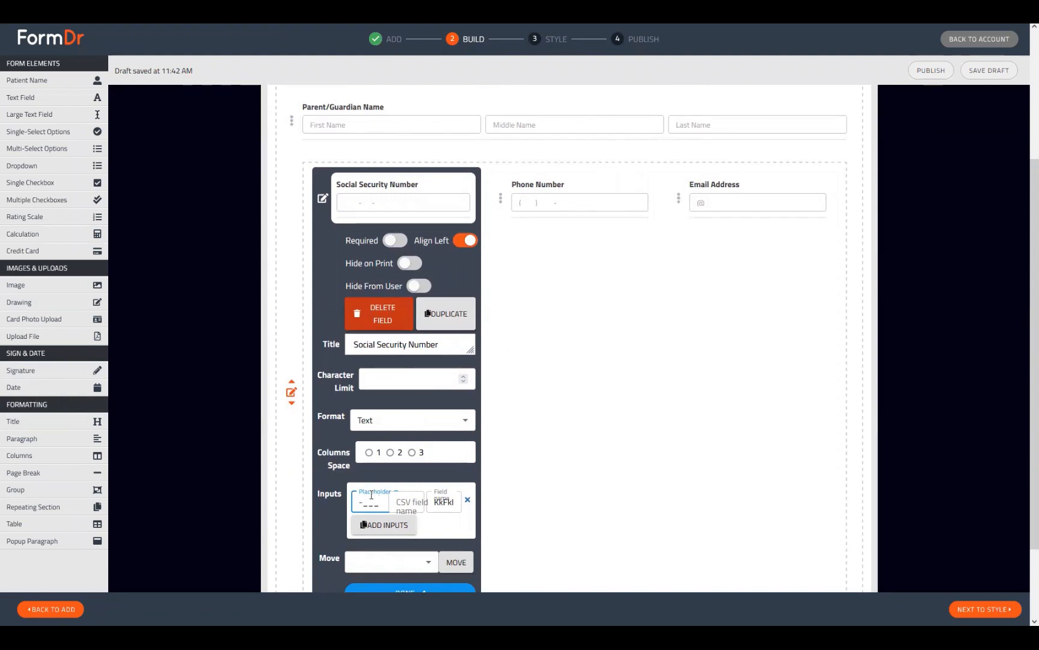
{"action": "left_click", "coordinate": [324, 200]}
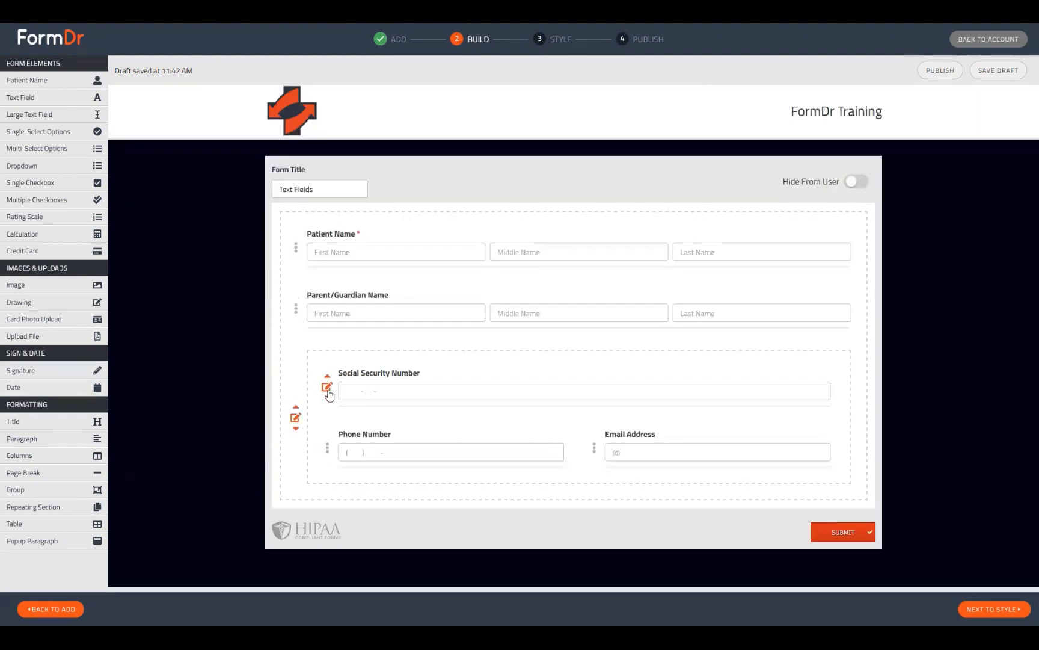
Set the Social Security Number field's format to SSN and close its settings.
{"action": "left_click", "coordinate": [325, 388]}
{"action": "scroll", "coordinate": [350, 429], "scroll_direction": "down", "scroll_amount": 4}
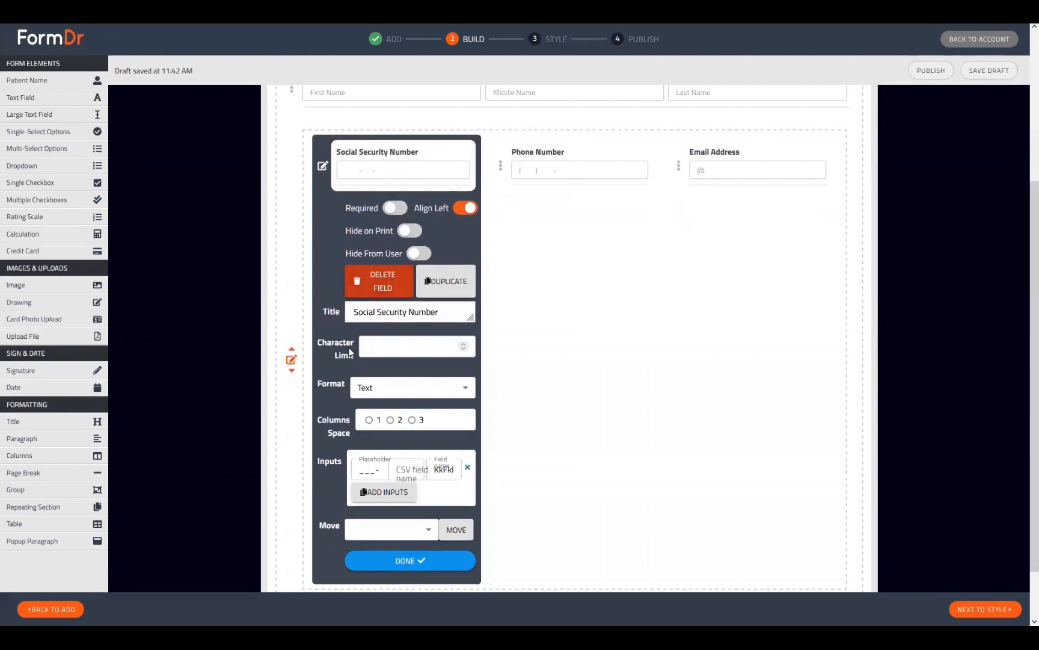
{"action": "left_click", "coordinate": [364, 391]}
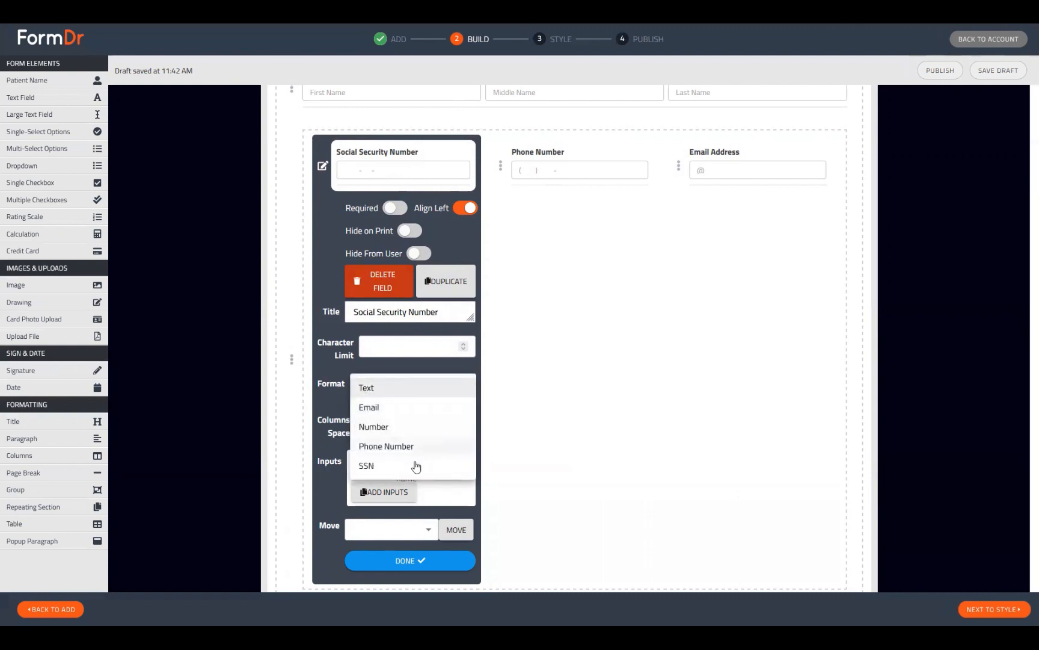
{"action": "left_click", "coordinate": [365, 466]}
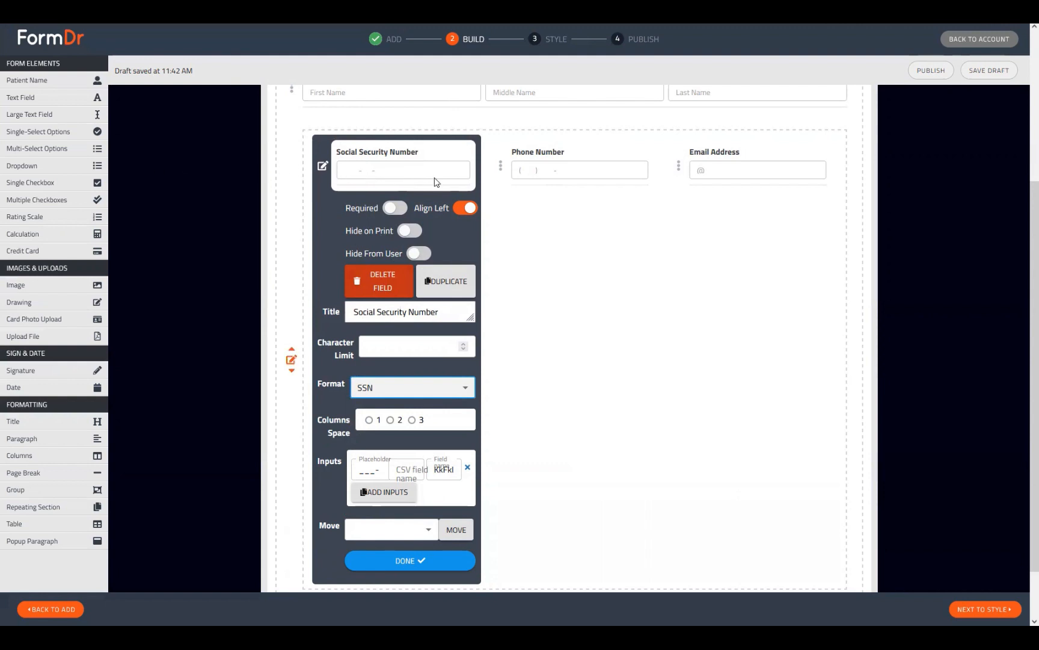
{"action": "left_click", "coordinate": [394, 571]}
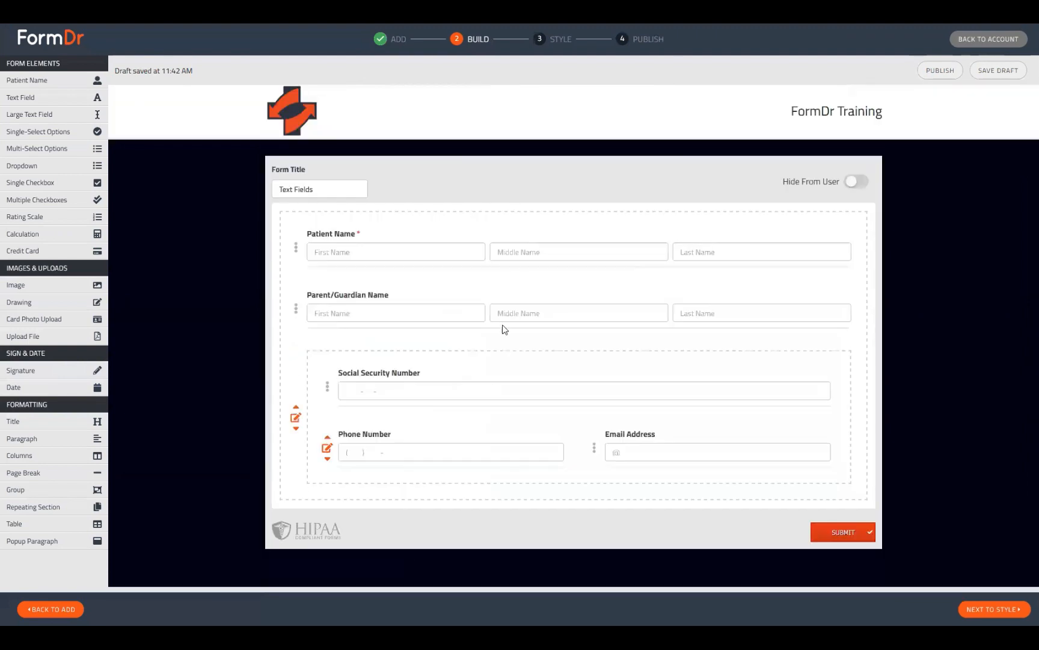
Set the Phone Number field's format to Phone Number and close its settings.
{"action": "left_click", "coordinate": [326, 449]}
{"action": "scroll", "coordinate": [560, 361], "scroll_direction": "down", "scroll_amount": 5}
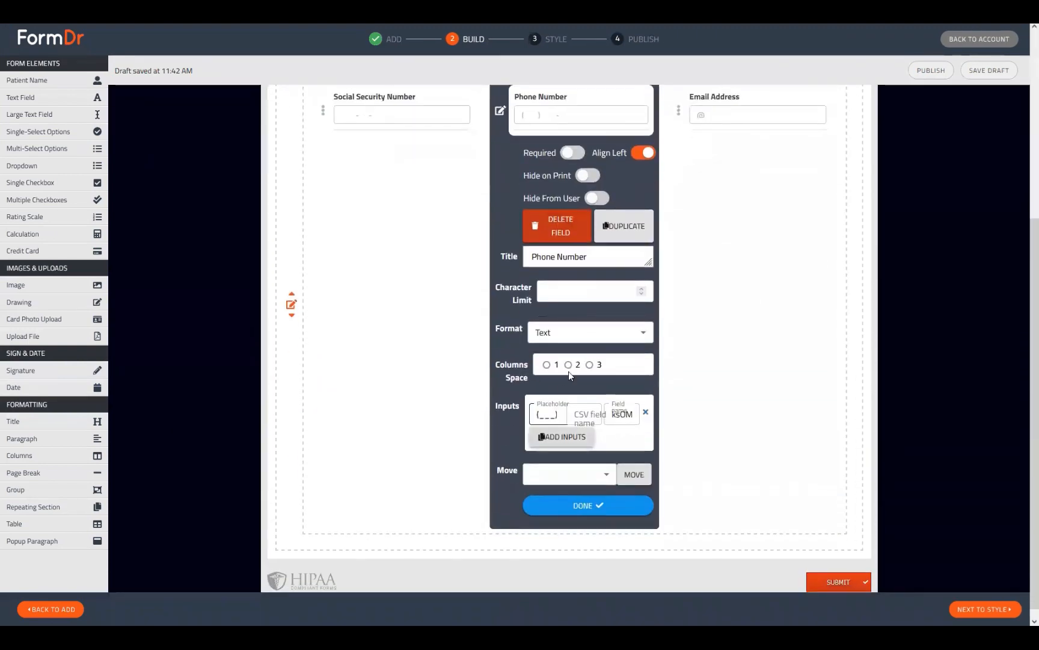
{"action": "left_click", "coordinate": [549, 336]}
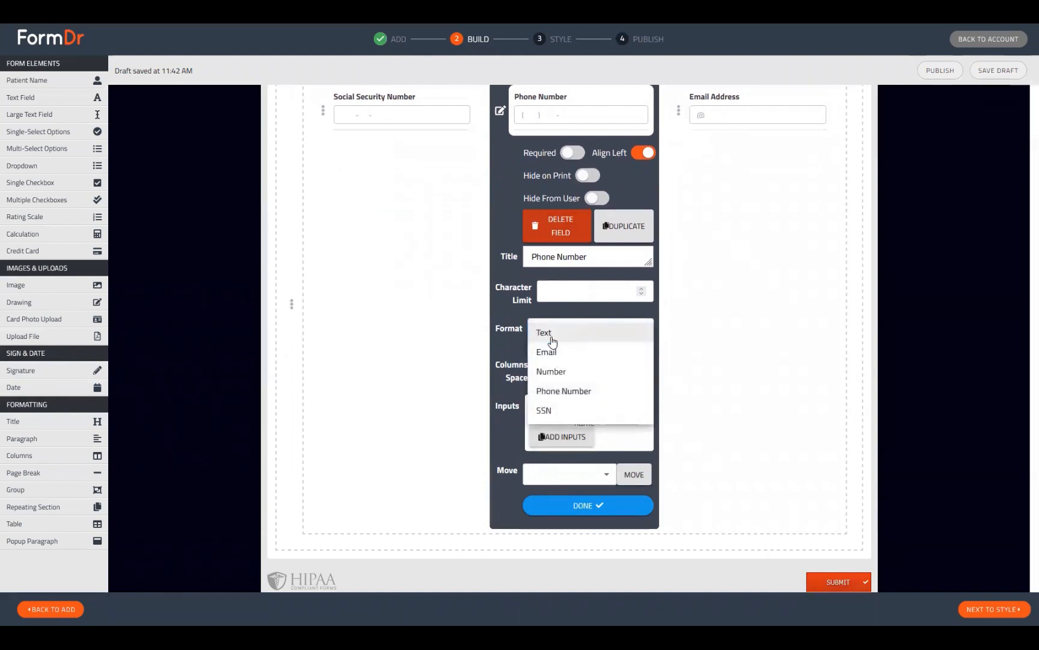
{"action": "left_click", "coordinate": [573, 393]}
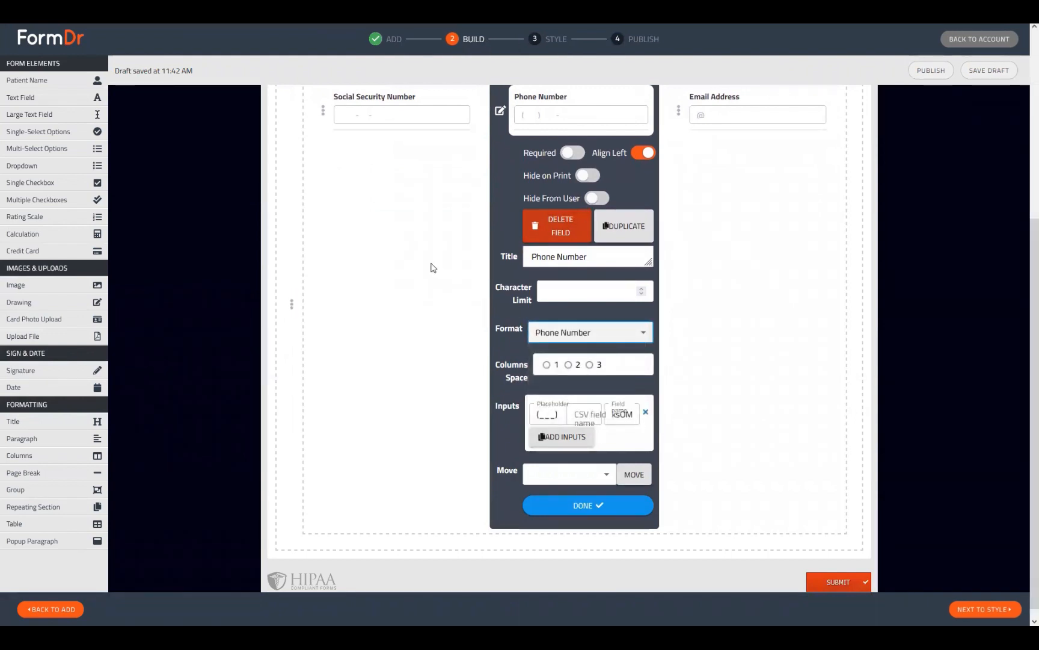
{"action": "left_click", "coordinate": [605, 507]}
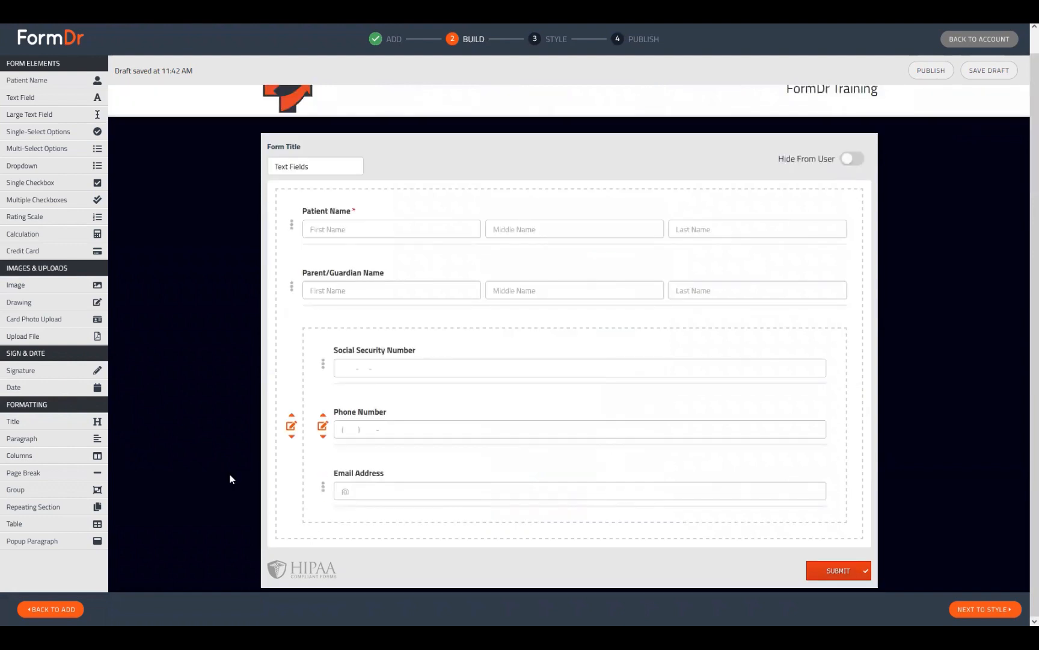
Set the Email Address field's format to Email, leave it not required after trying the Required option, and close its settings.
{"action": "left_click", "coordinate": [325, 492]}
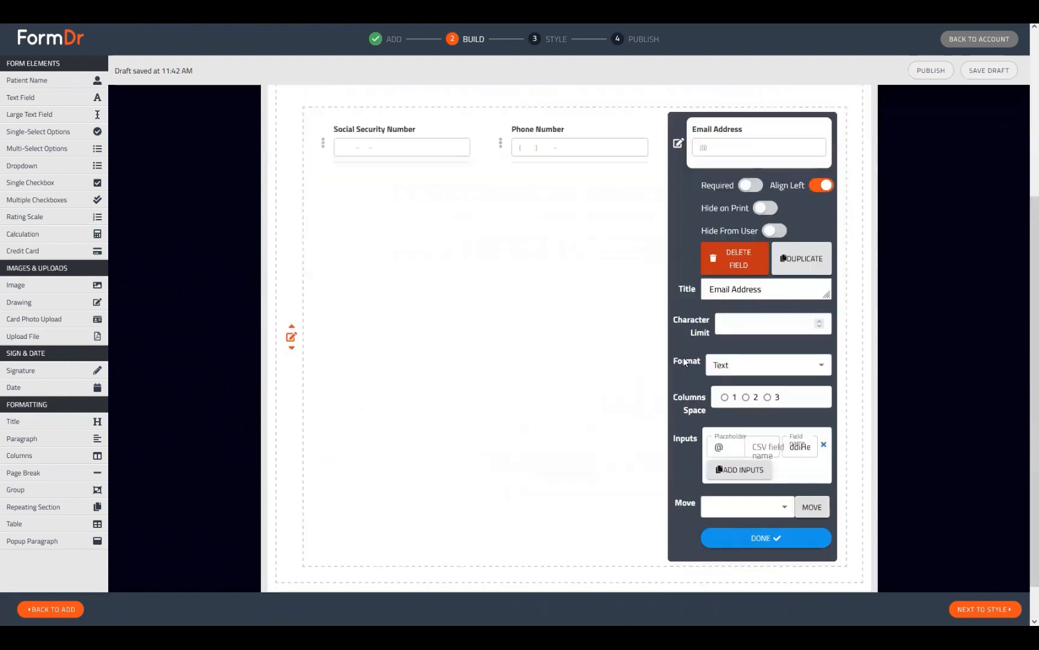
{"action": "left_click", "coordinate": [748, 366]}
{"action": "left_click", "coordinate": [725, 384]}
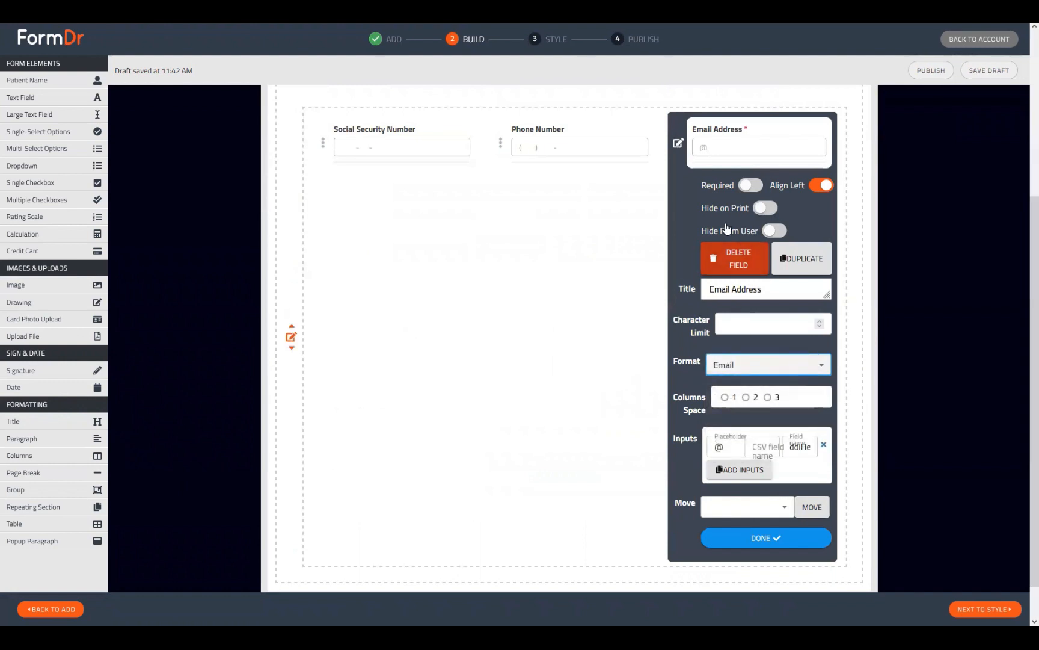
{"action": "left_click", "coordinate": [757, 186]}
{"action": "left_click", "coordinate": [758, 185]}
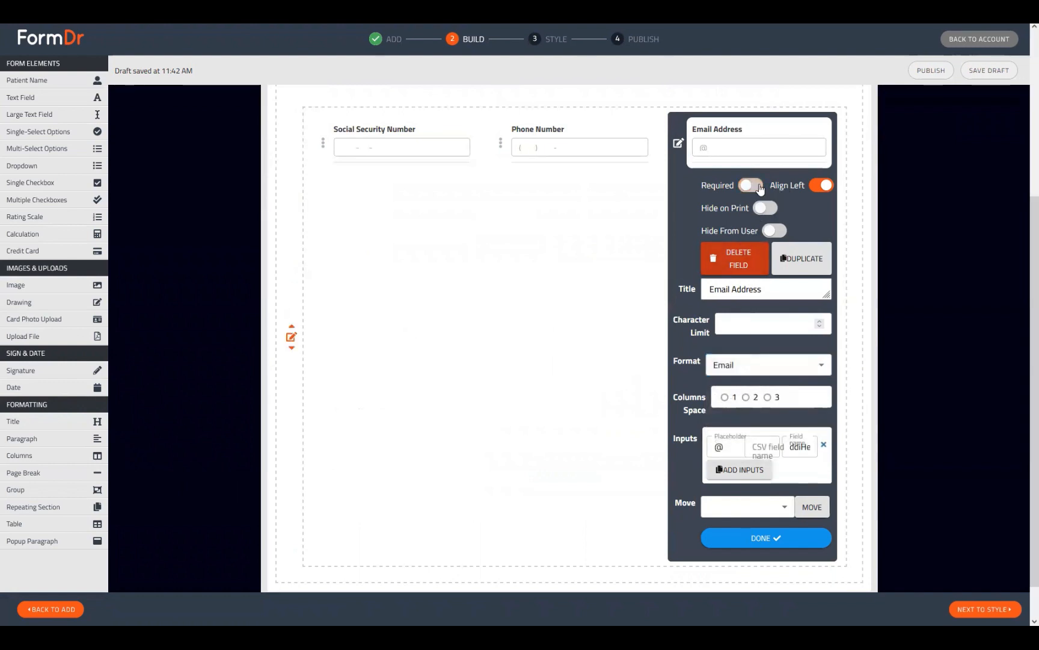
{"action": "left_click", "coordinate": [678, 145]}
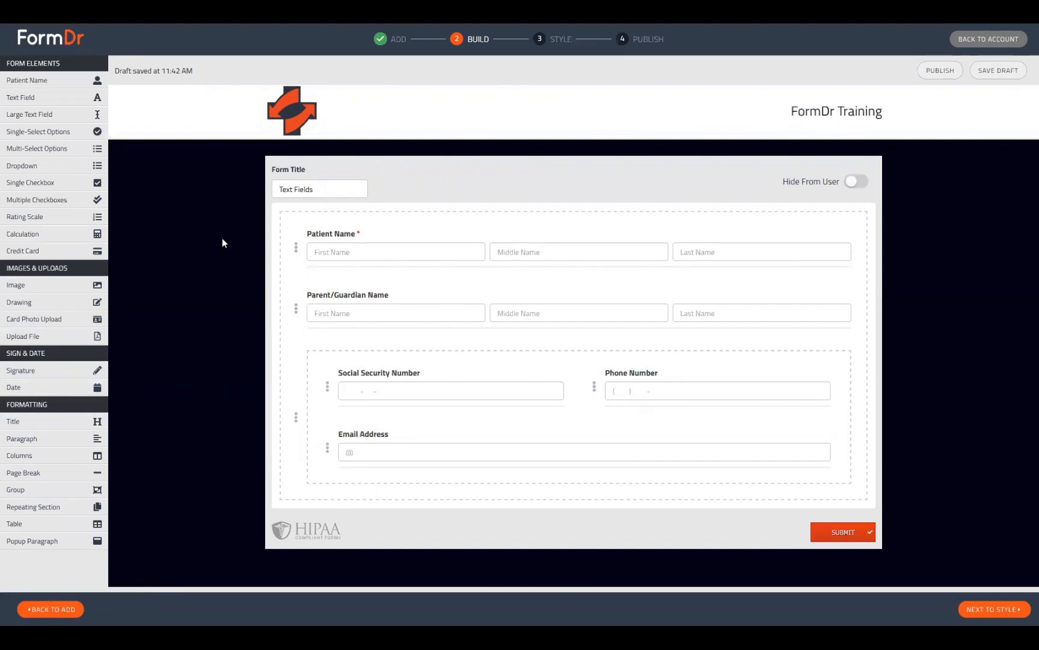
Review the format options available for the Social Security Number field, keep SSN, and close its settings.
{"action": "left_click", "coordinate": [327, 388]}
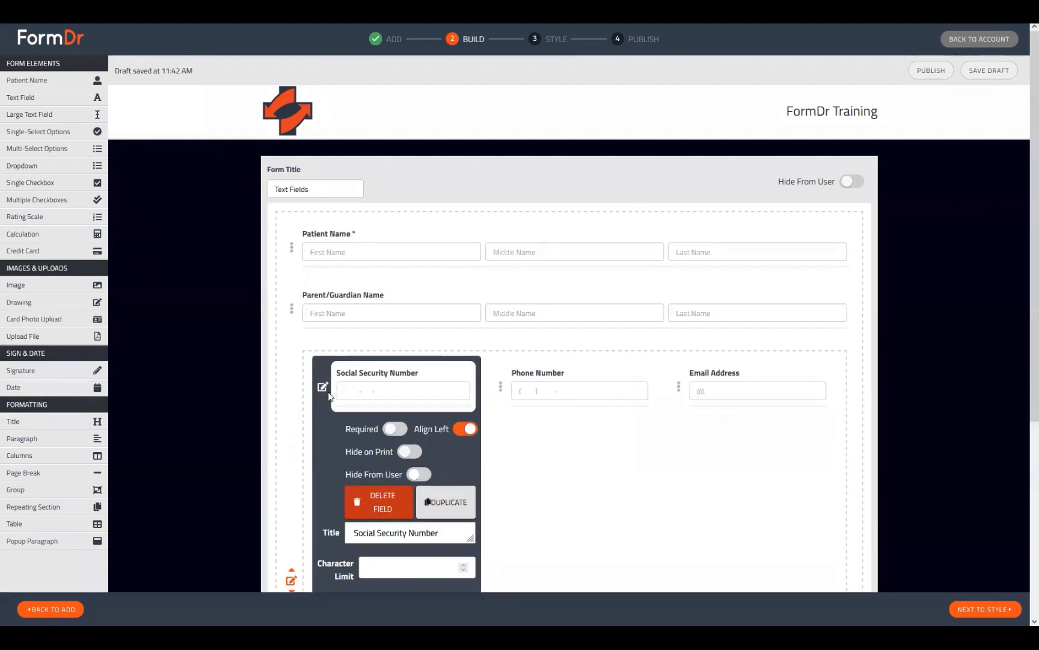
{"action": "scroll", "coordinate": [329, 394], "scroll_direction": "down", "scroll_amount": 1}
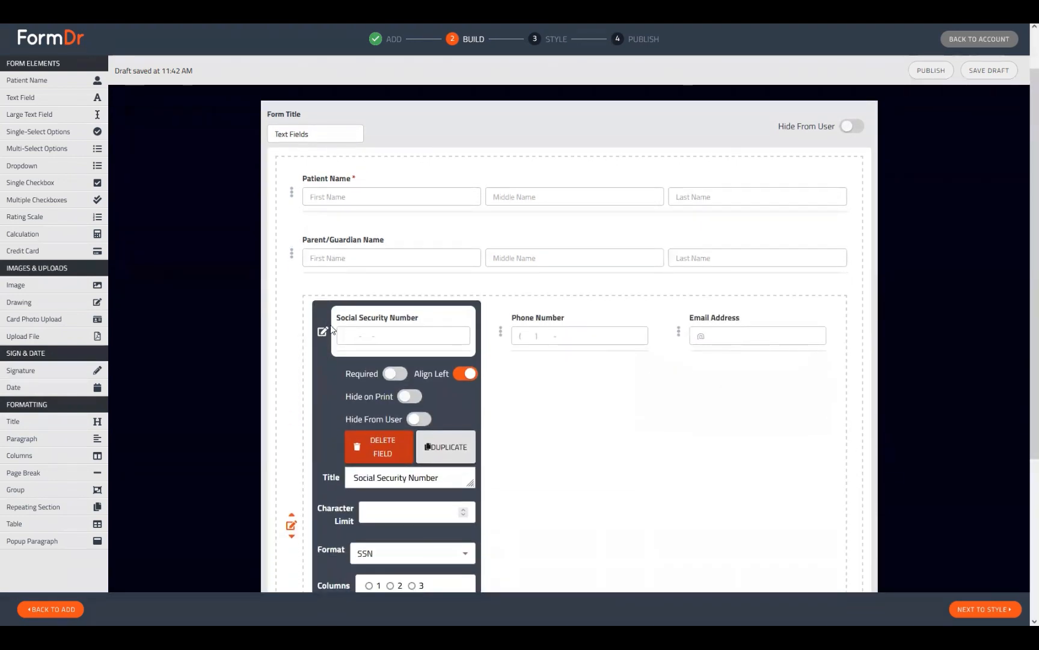
{"action": "scroll", "coordinate": [395, 332], "scroll_direction": "down", "scroll_amount": 3}
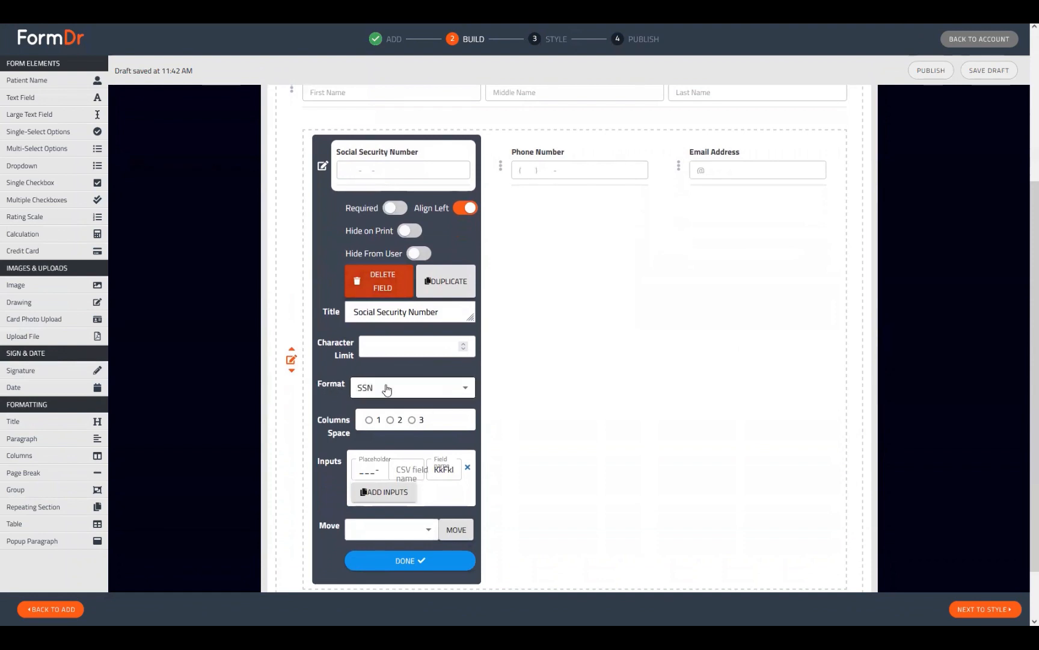
{"action": "left_click", "coordinate": [399, 398]}
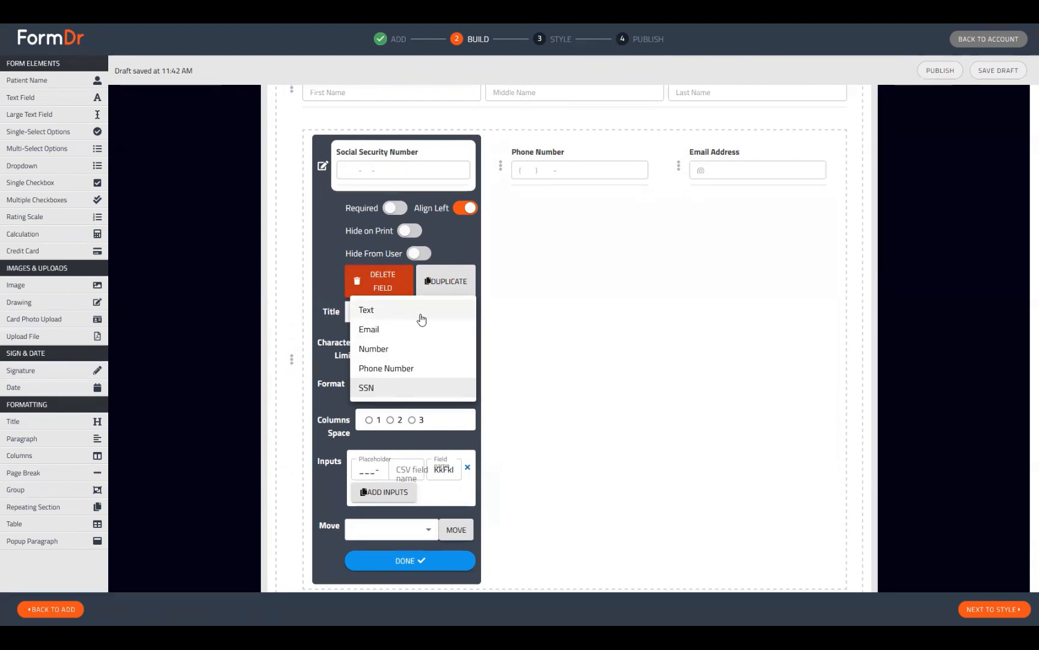
{"action": "left_click", "coordinate": [345, 418]}
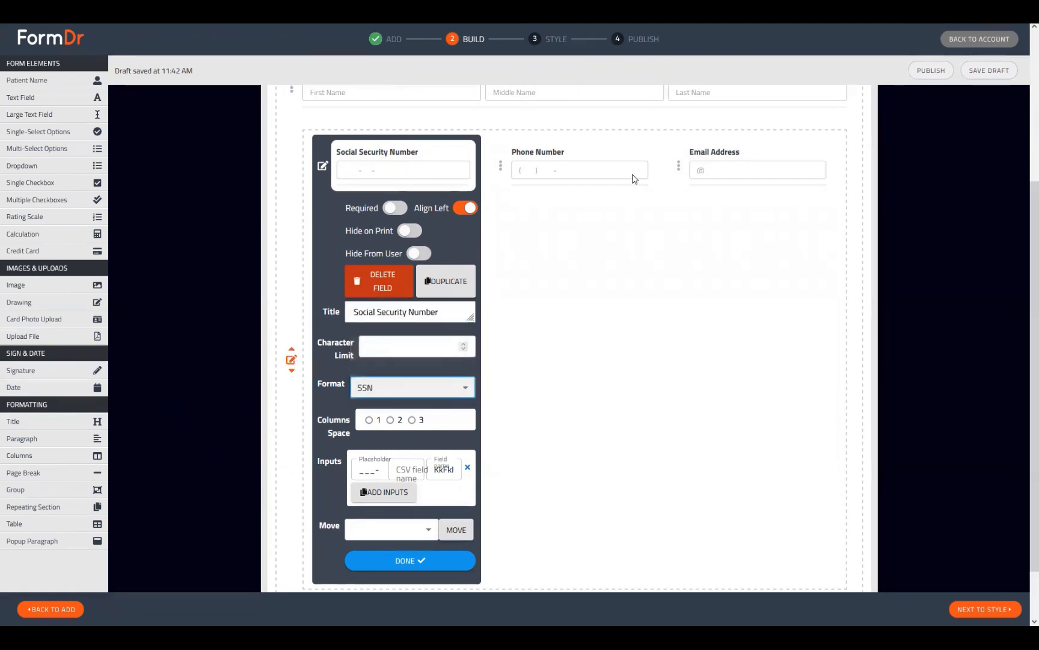
{"action": "left_click", "coordinate": [319, 171]}
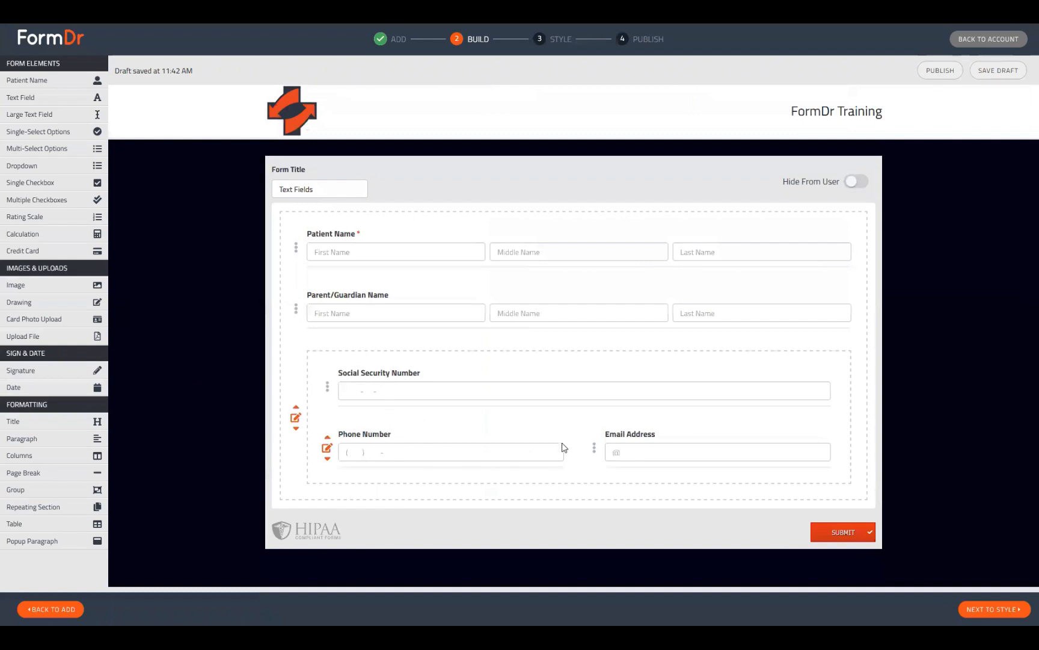
Check the Email Address field's format settings and close them.
{"action": "left_click", "coordinate": [592, 451]}
{"action": "scroll", "coordinate": [610, 469], "scroll_direction": "down", "scroll_amount": 4}
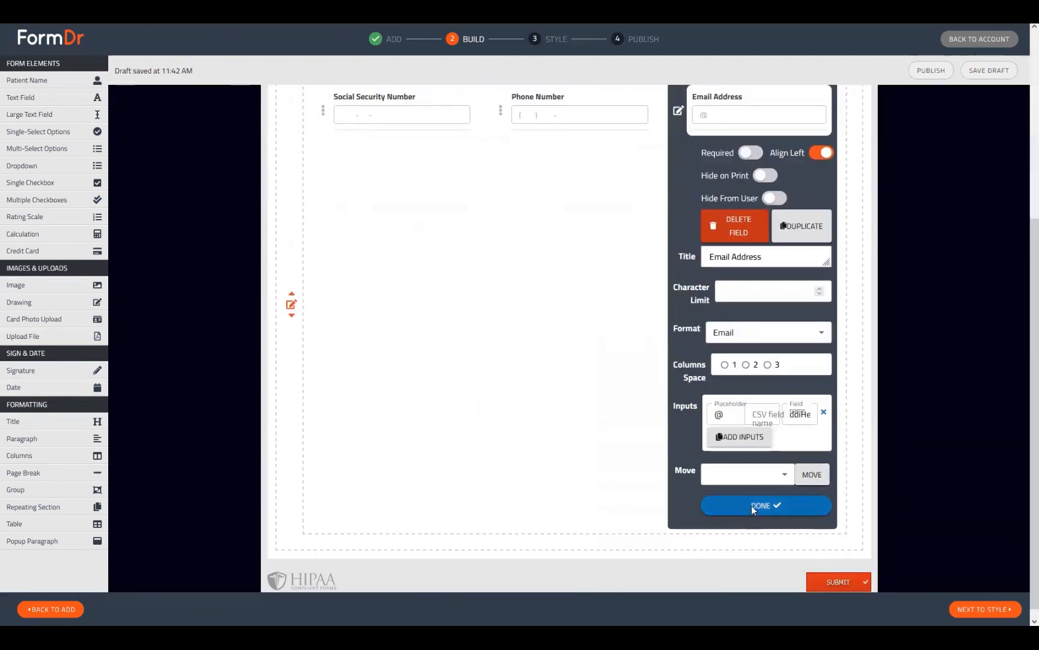
{"action": "left_click", "coordinate": [751, 505]}
{"action": "left_click", "coordinate": [327, 447]}
{"action": "scroll", "coordinate": [752, 481], "scroll_direction": "down", "scroll_amount": 4}
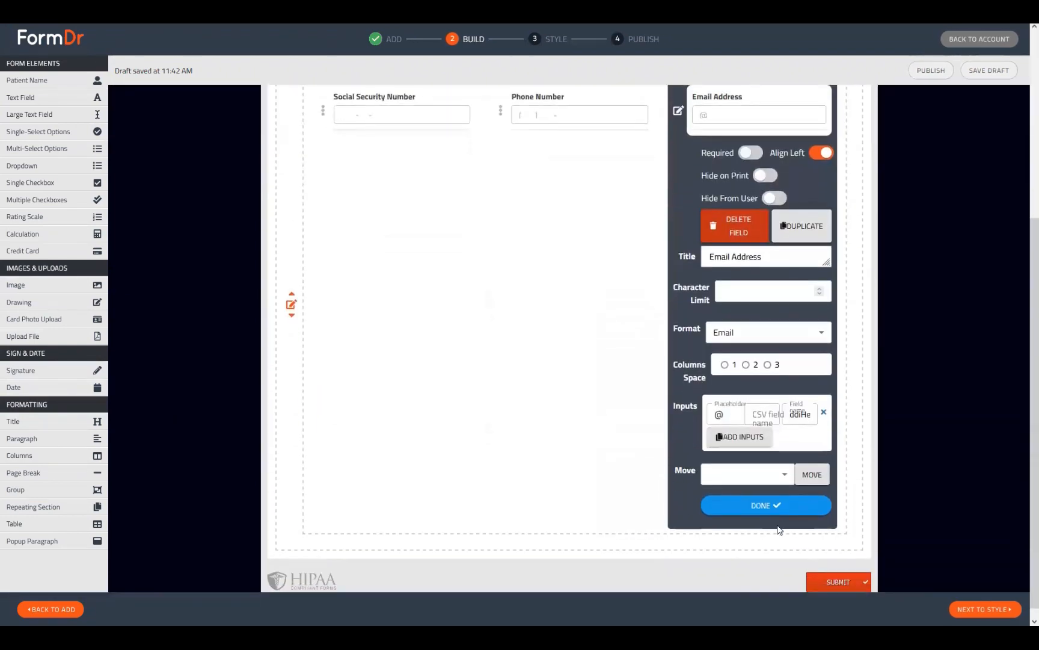
{"action": "left_click", "coordinate": [763, 505]}
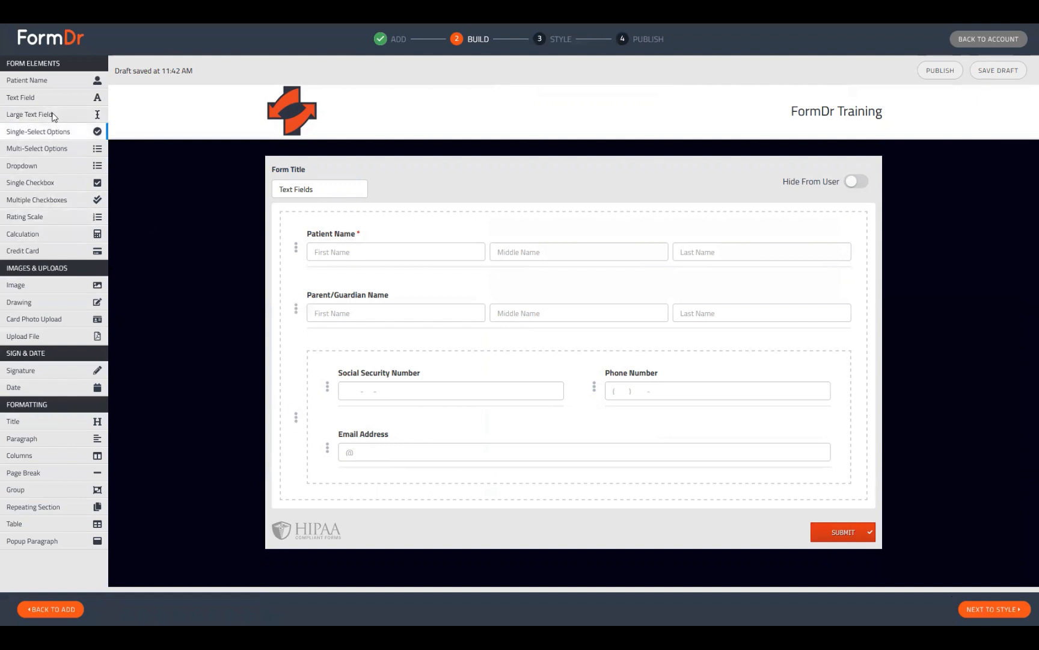
Go to the Style stage and test the form preview by entering a sample social security number and phone number.
{"action": "left_click", "coordinate": [1006, 609]}
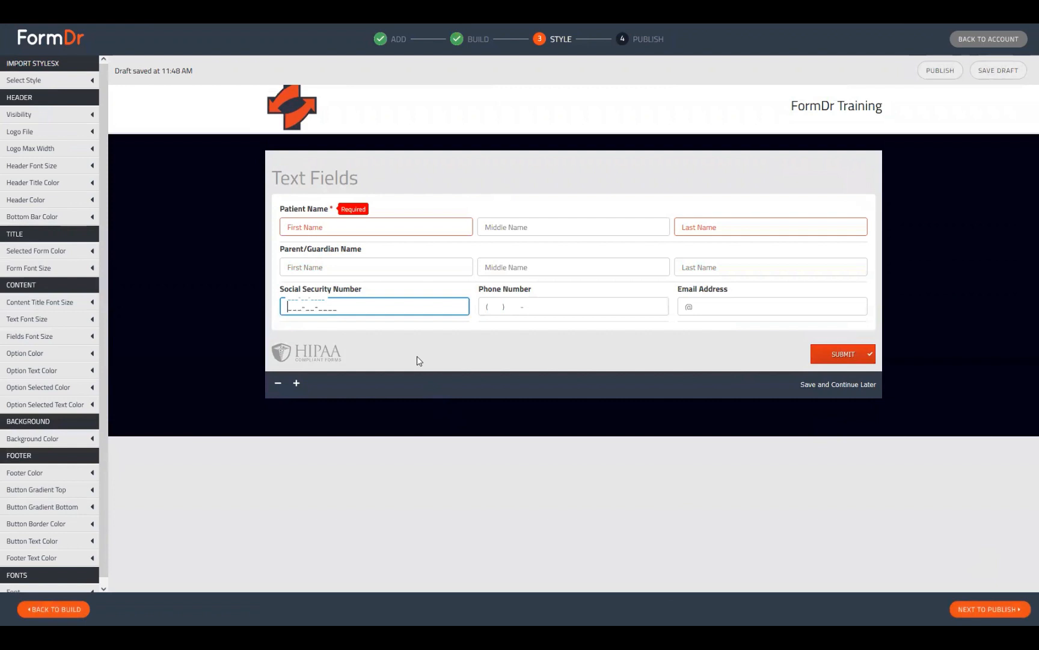
{"action": "left_click", "coordinate": [497, 312]}
{"action": "left_click", "coordinate": [369, 307]}
{"action": "type", "text": "000-00-0000"}
{"action": "left_click", "coordinate": [548, 304]}
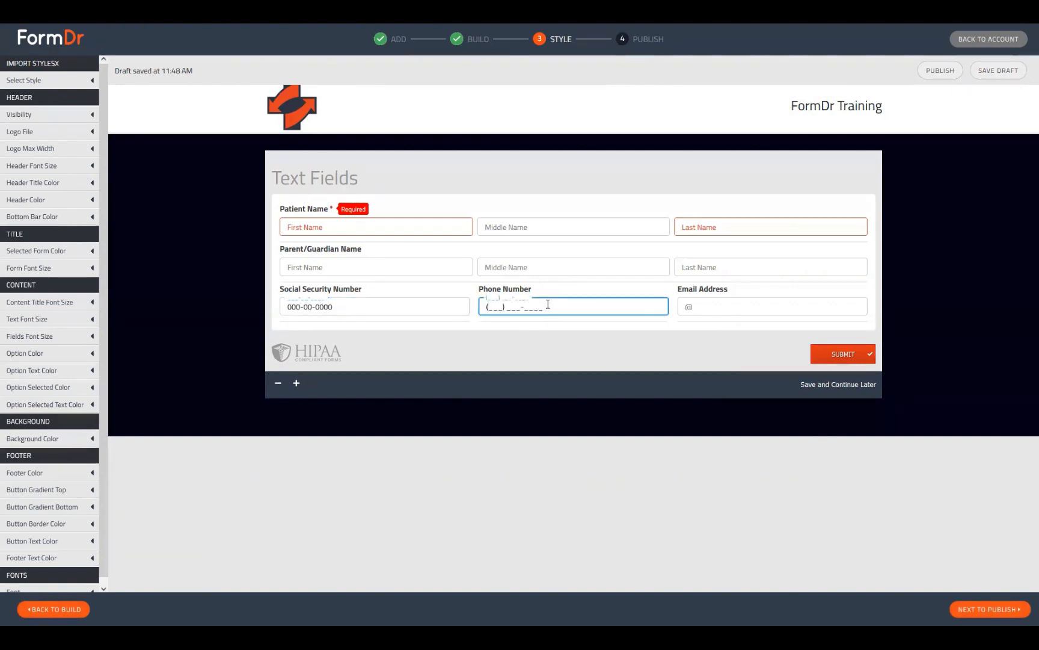
{"action": "type", "text": "000) 011-1222"}
Test the preview's email validation by entering an incomplete sample email address, then completing it with ".com".
{"action": "left_click", "coordinate": [718, 313]}
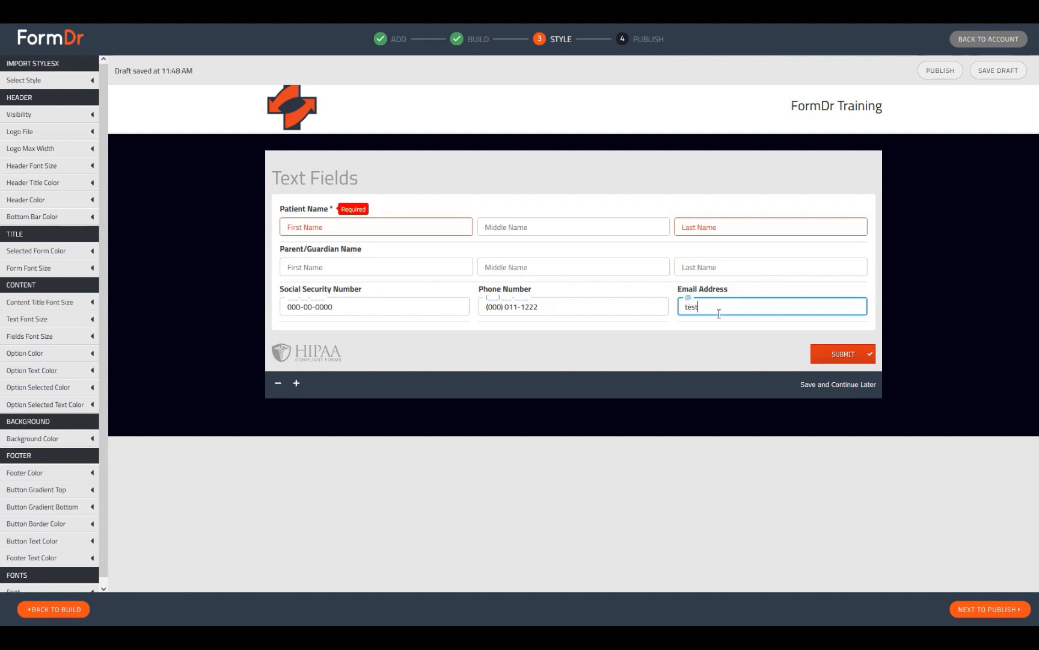
{"action": "left_click", "coordinate": [728, 272]}
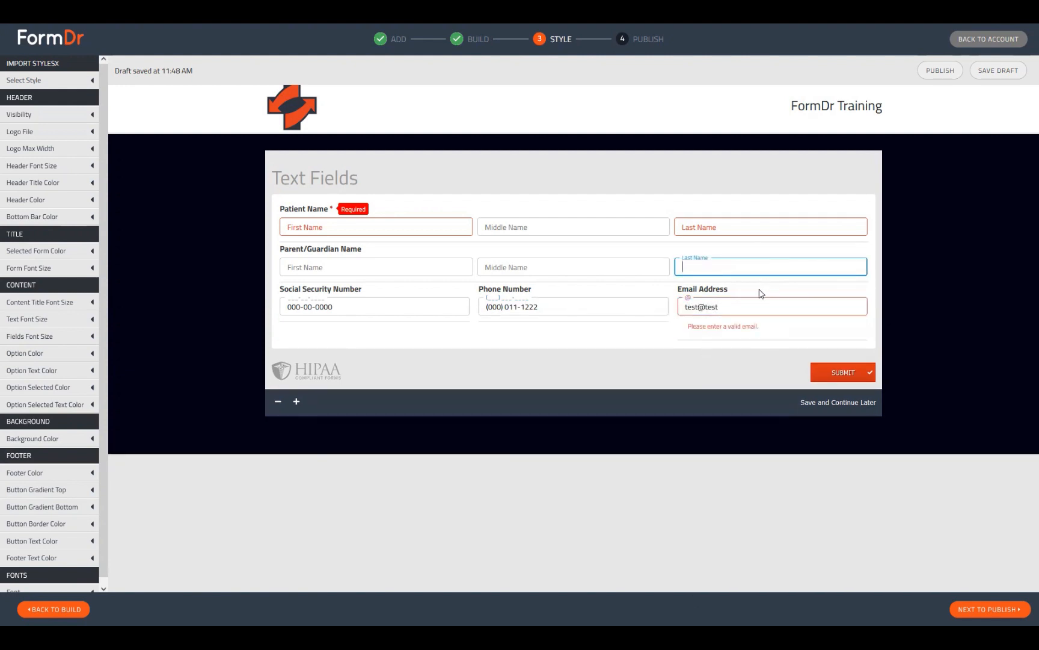
{"action": "left_click", "coordinate": [746, 309]}
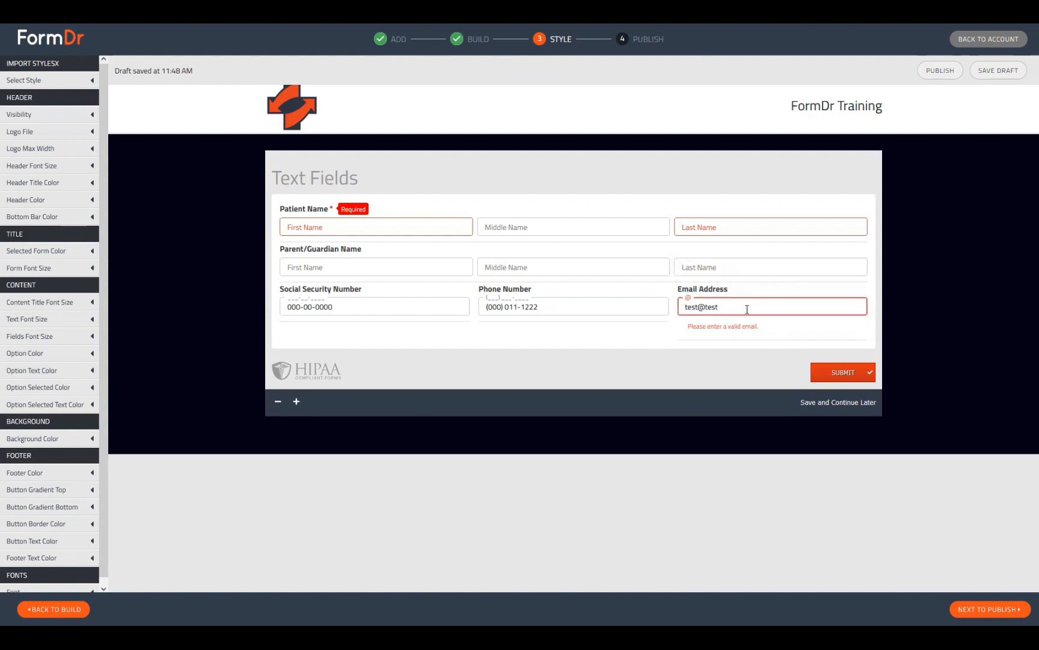
{"action": "type", "text": ".com"}
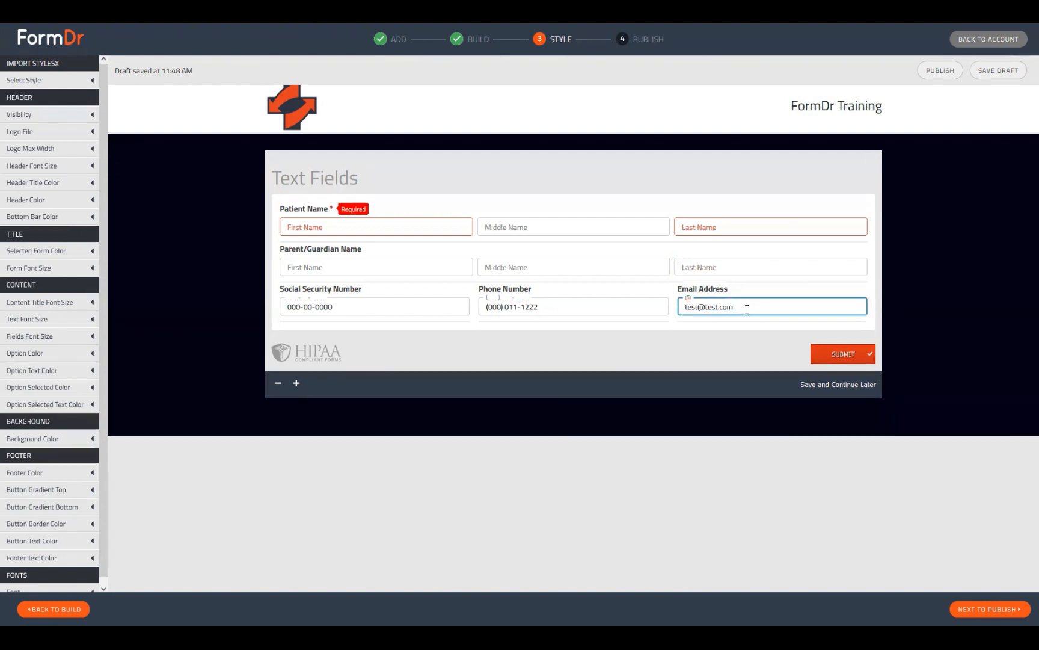
{"action": "left_click", "coordinate": [729, 294]}
{"action": "left_click", "coordinate": [503, 268]}
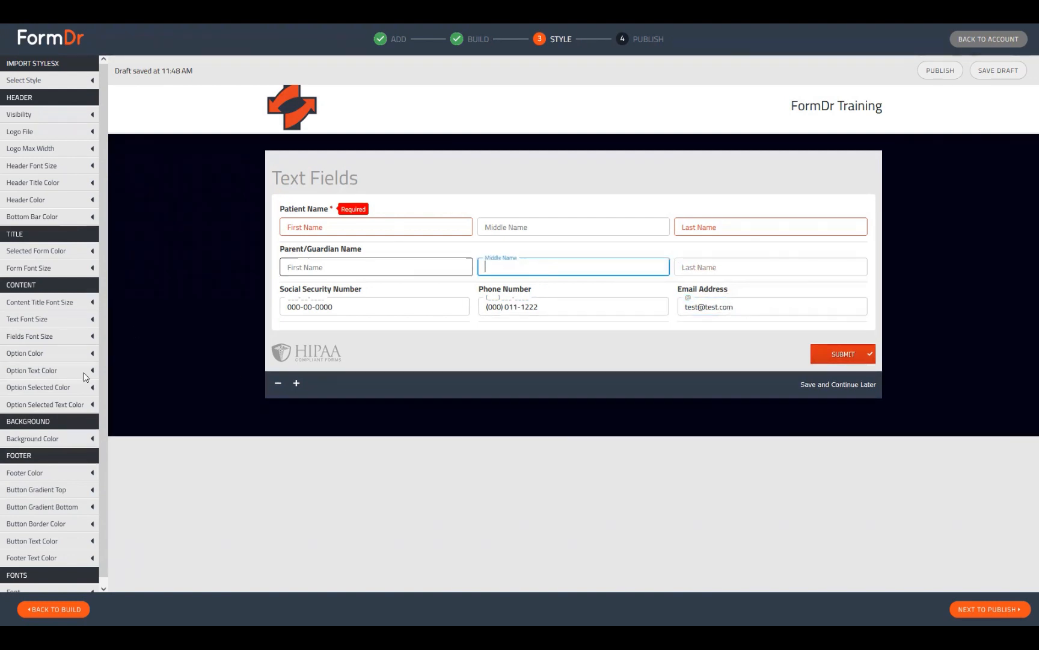
Return to the Build stage, then open and close the Email Address field's settings.
{"action": "left_click", "coordinate": [80, 612]}
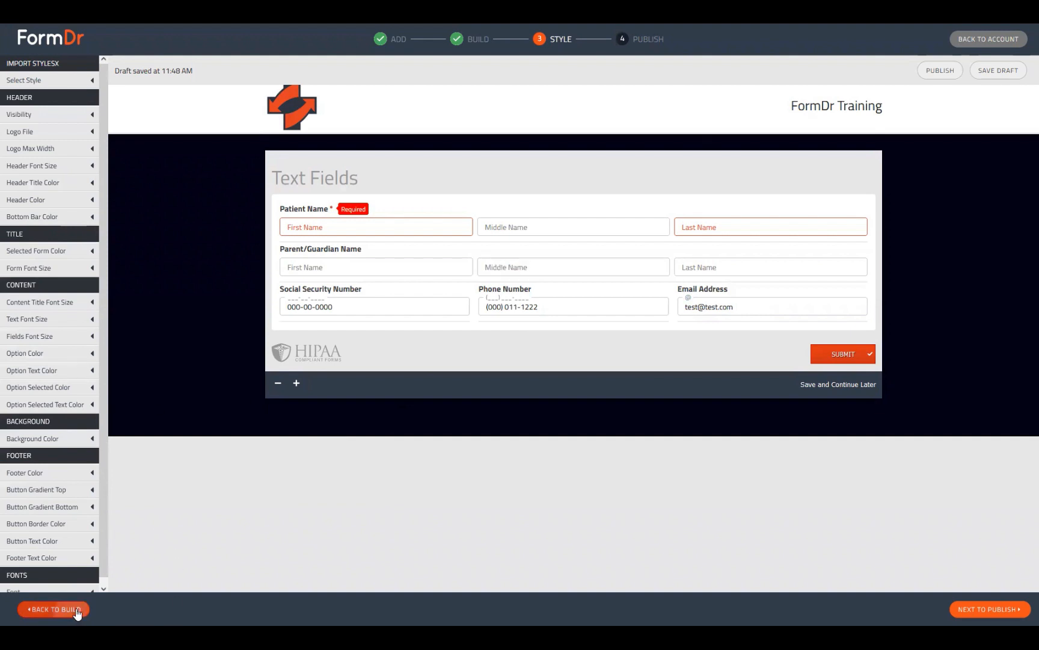
{"action": "scroll", "coordinate": [336, 420], "scroll_direction": "down", "scroll_amount": 1}
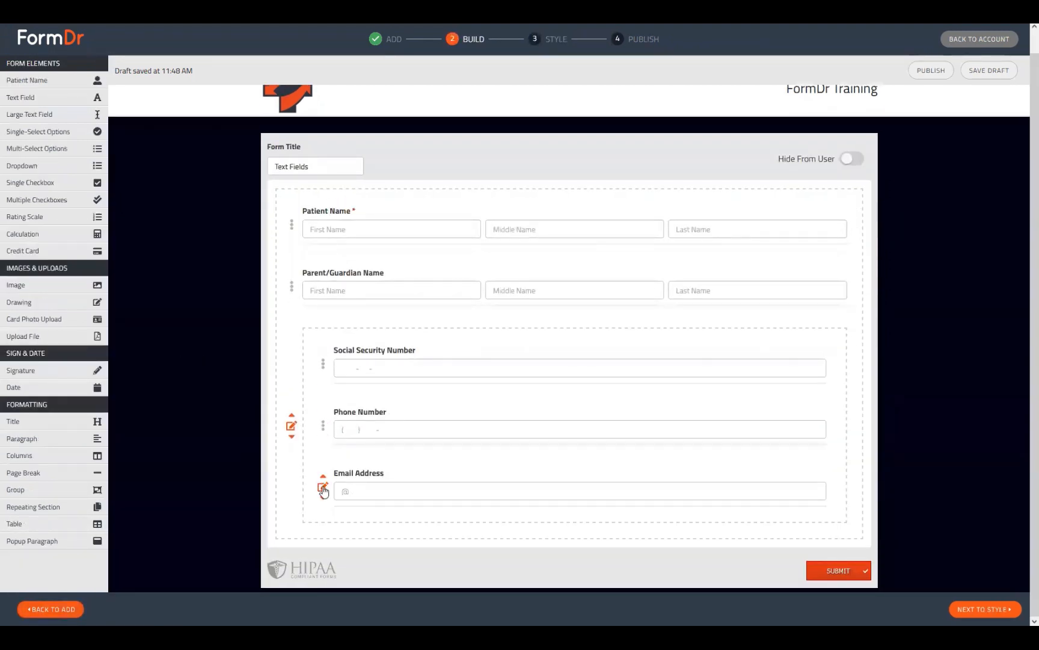
{"action": "left_click", "coordinate": [323, 489]}
{"action": "left_click", "coordinate": [780, 503]}
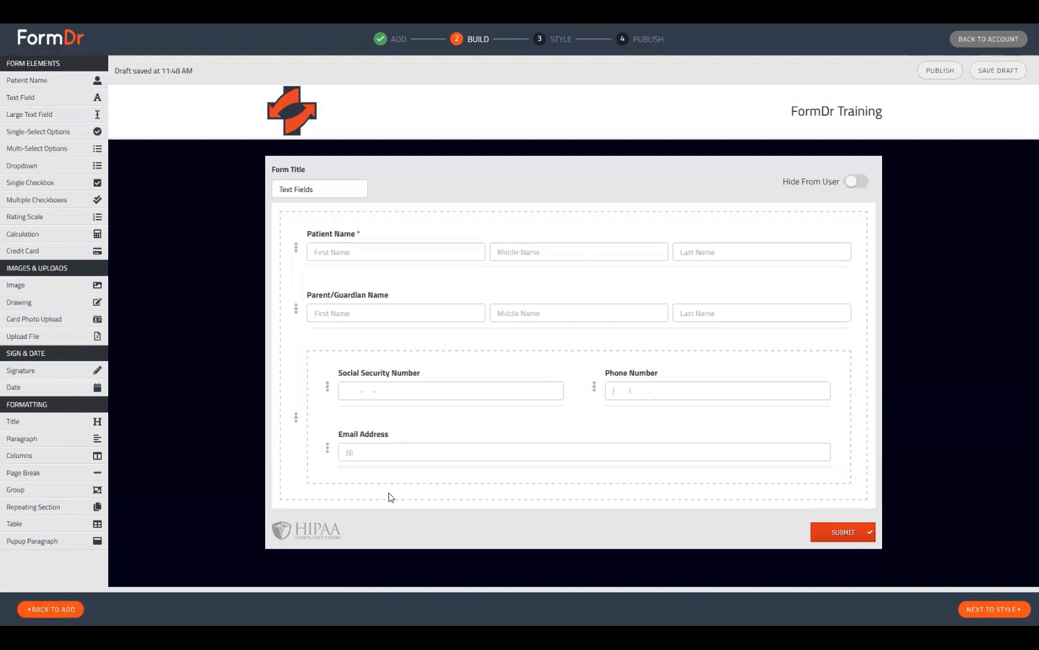
Add a Large Text Field to the form below the columns.
{"action": "left_click", "coordinate": [43, 114]}
{"action": "scroll", "coordinate": [369, 425], "scroll_direction": "down", "scroll_amount": 1}
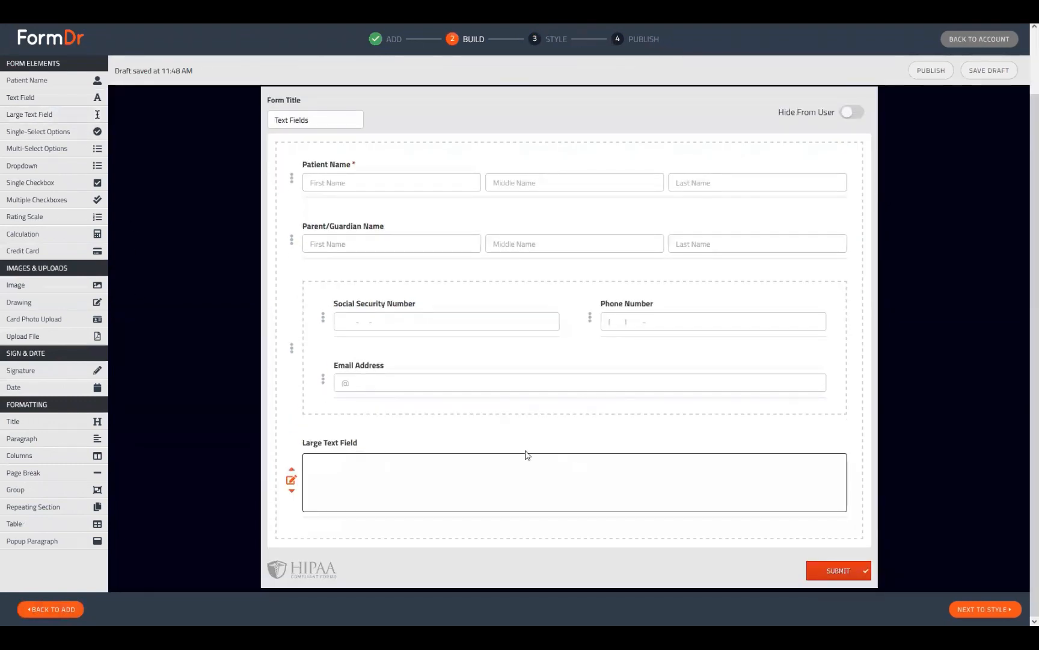
Open the Large Text Field's settings and examine its available options.
{"action": "left_click", "coordinate": [305, 492]}
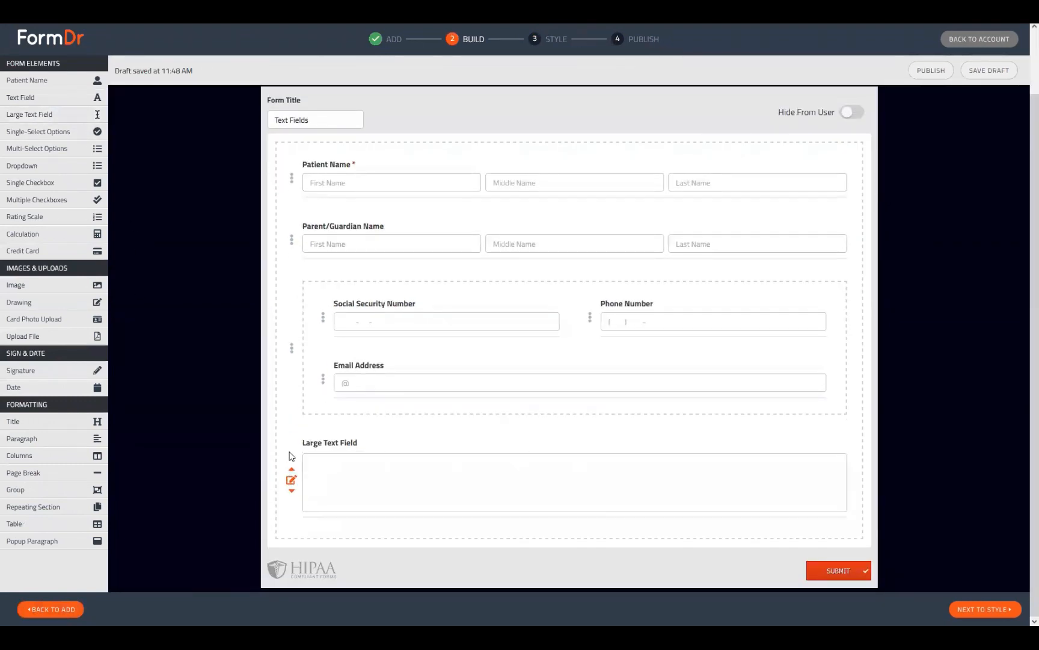
{"action": "left_click", "coordinate": [291, 481]}
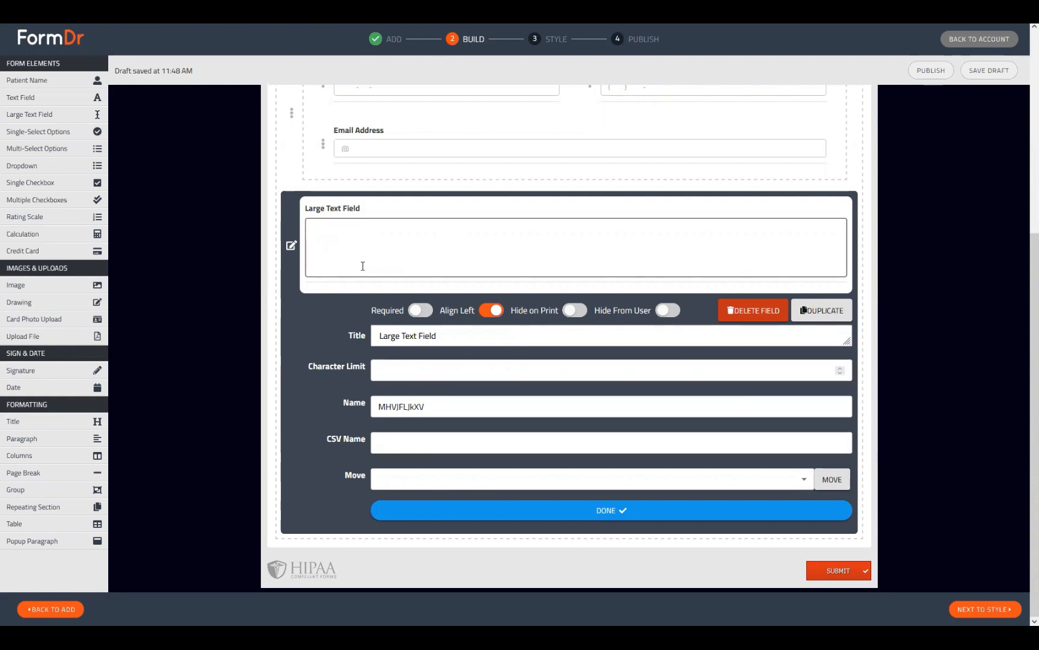
{"action": "scroll", "coordinate": [396, 198], "scroll_direction": "up", "scroll_amount": 2}
{"action": "scroll", "coordinate": [396, 198], "scroll_direction": "down", "scroll_amount": 2}
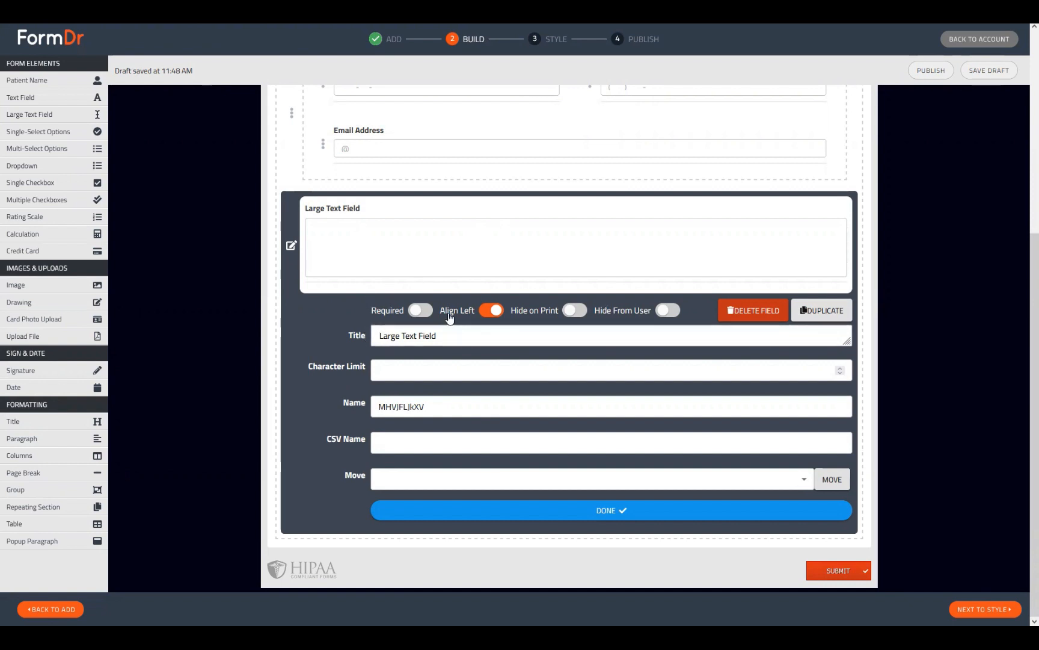
{"action": "scroll", "coordinate": [512, 135], "scroll_direction": "up", "scroll_amount": 2}
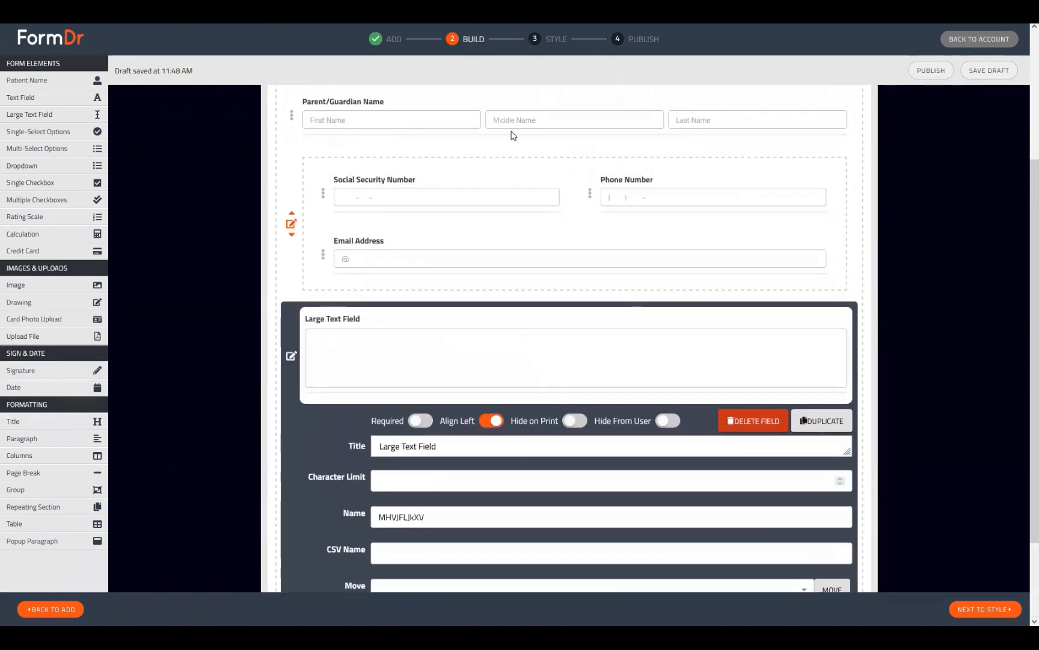
{"action": "scroll", "coordinate": [539, 250], "scroll_direction": "down", "scroll_amount": 2}
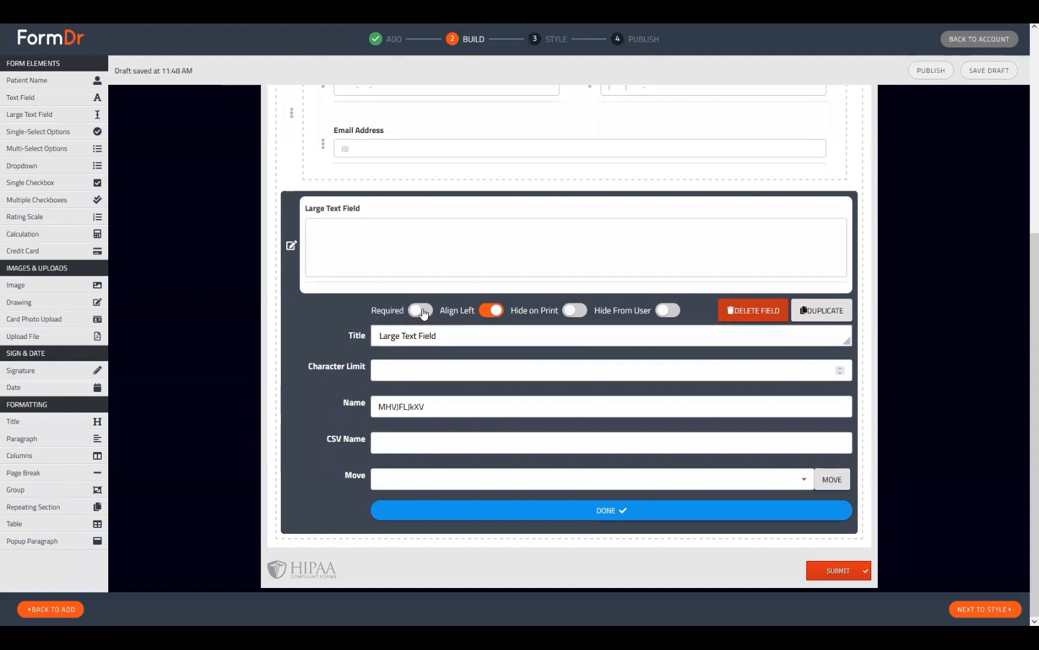
Switch the Large Text Field's Required setting on and back off, and its Align Left setting off and back on.
{"action": "left_click", "coordinate": [423, 310]}
{"action": "left_click", "coordinate": [428, 312]}
{"action": "left_click", "coordinate": [490, 312]}
{"action": "left_click", "coordinate": [487, 317]}
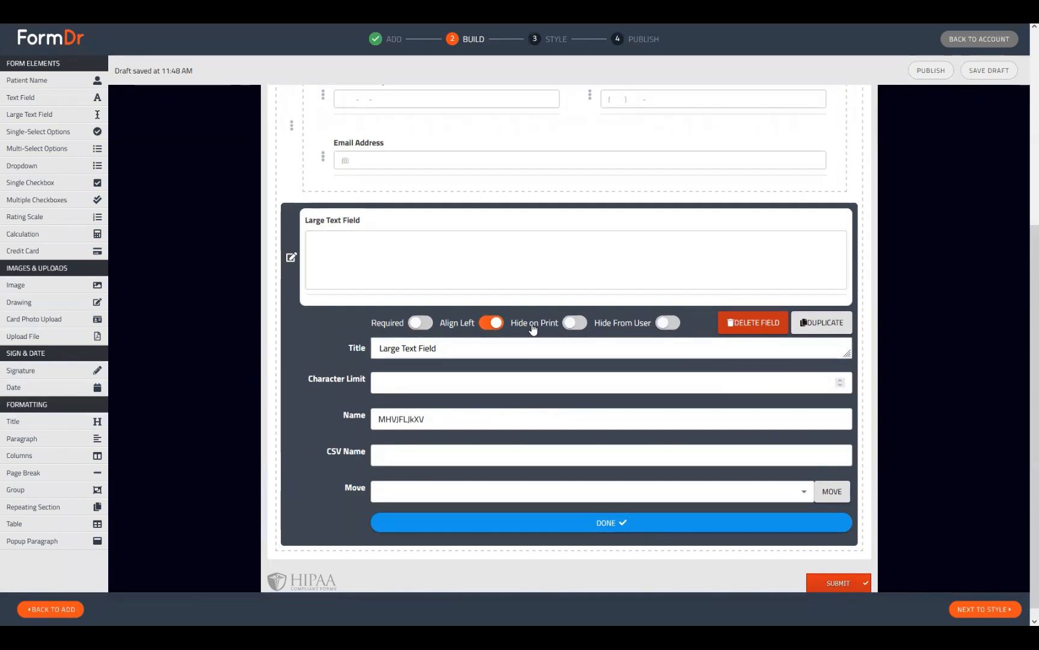
Switch Hide From User on and back off for the Large Text Field, and close its settings.
{"action": "left_click", "coordinate": [662, 325]}
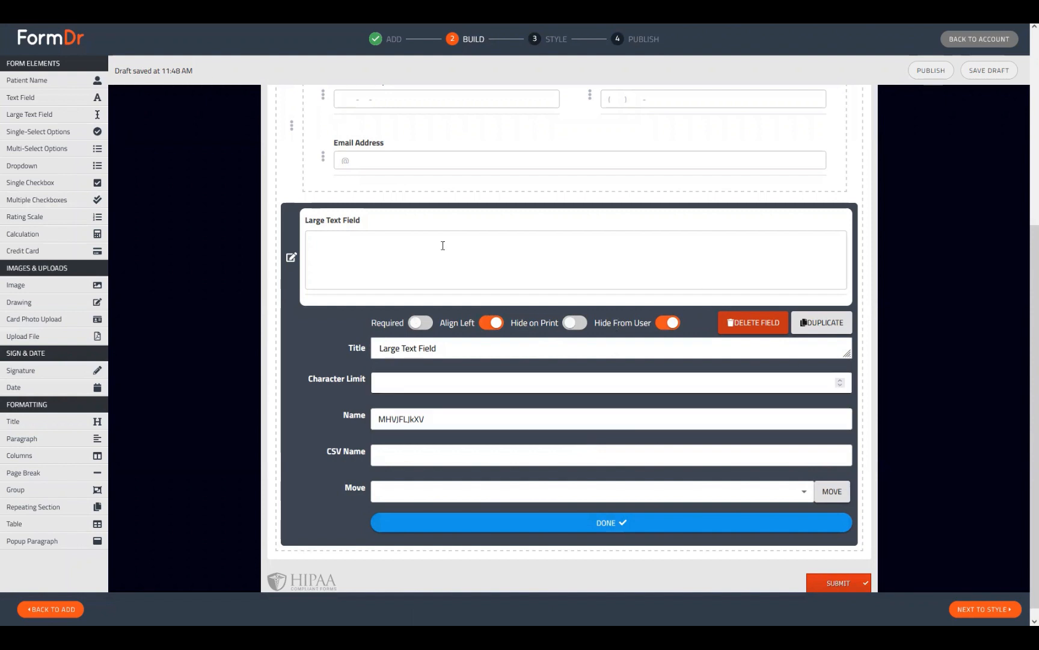
{"action": "left_click", "coordinate": [486, 285]}
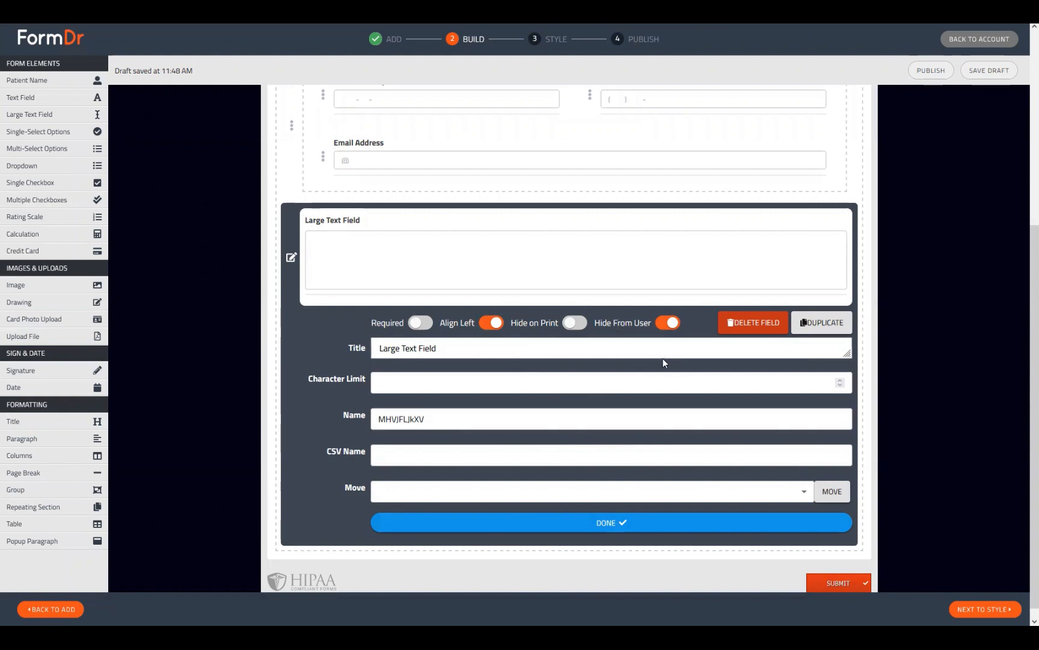
{"action": "left_click", "coordinate": [668, 323]}
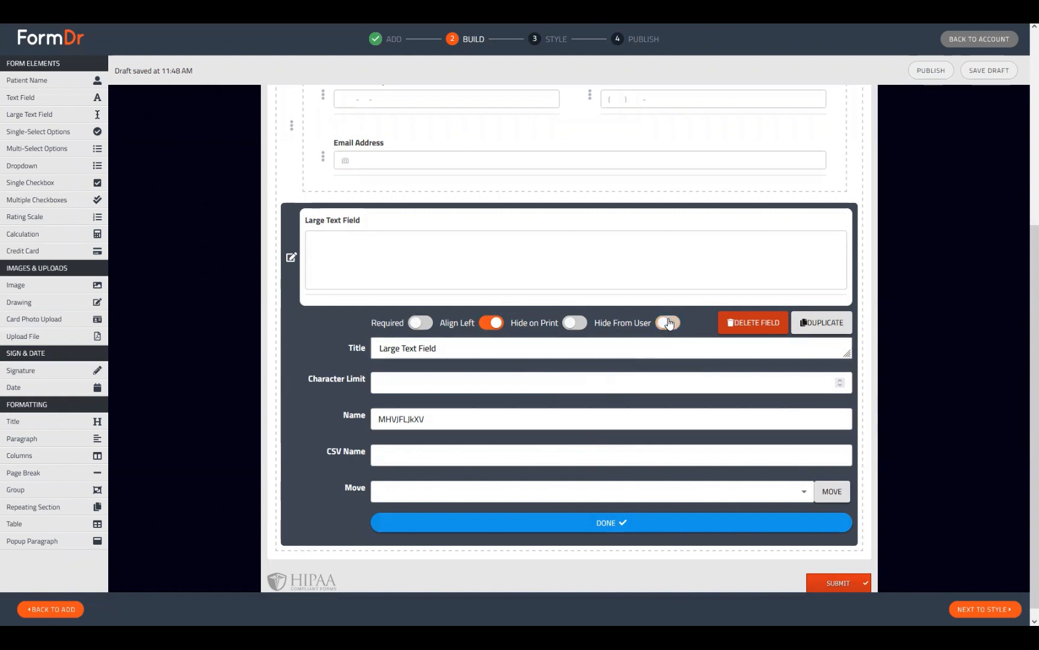
{"action": "left_click", "coordinate": [291, 258]}
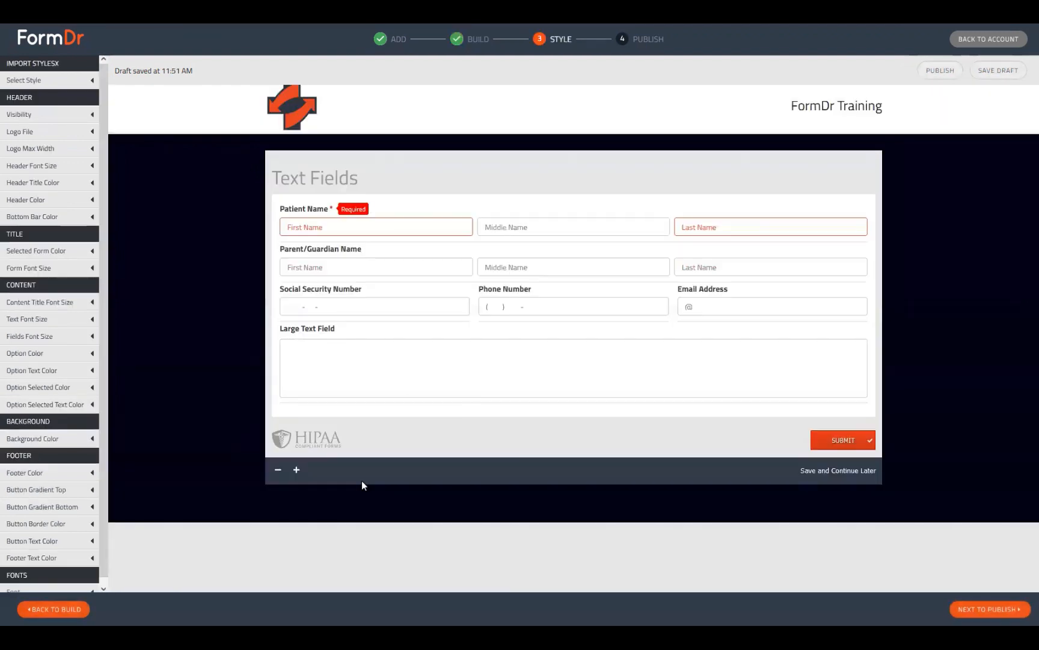
Try out the Large Text Field in the Style stage preview and return to the Build stage.
{"action": "left_click", "coordinate": [361, 388]}
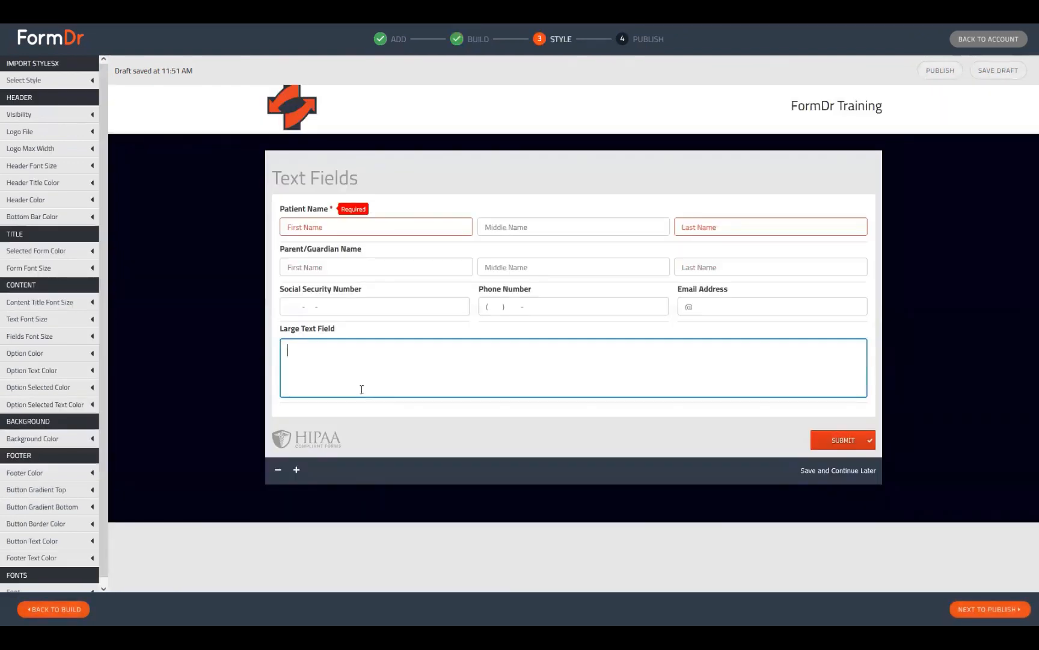
{"action": "left_click", "coordinate": [355, 310]}
{"action": "left_click", "coordinate": [545, 354]}
{"action": "left_click", "coordinate": [58, 611]}
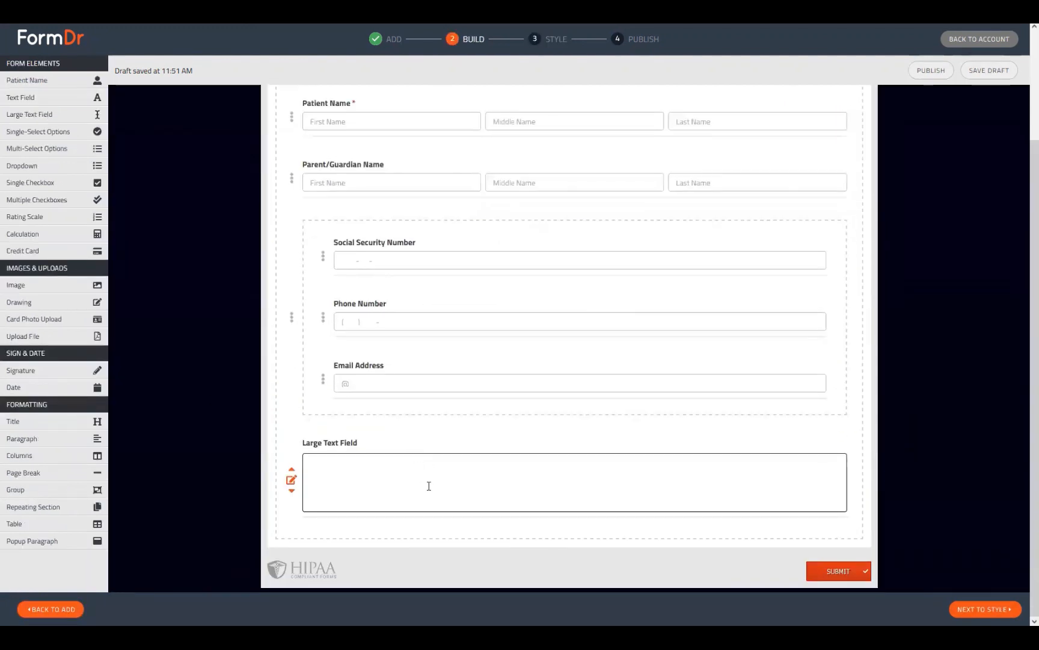
Add a Columns section at the end of the form holding the Large Text Field, and set it to 2 columns.
{"action": "left_click_drag", "start_coordinate": [34, 456], "coordinate": [383, 459]}
{"action": "scroll", "coordinate": [367, 469], "scroll_direction": "down", "scroll_amount": 1}
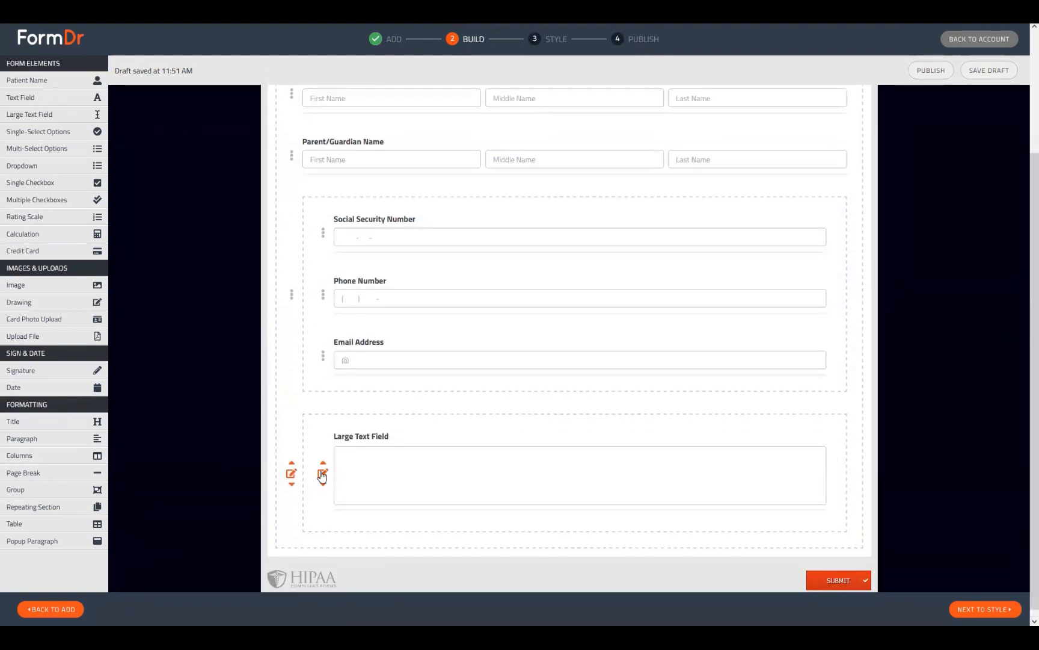
{"action": "left_click", "coordinate": [323, 476]}
{"action": "scroll", "coordinate": [468, 481], "scroll_direction": "down", "scroll_amount": 1}
{"action": "scroll", "coordinate": [470, 486], "scroll_direction": "down", "scroll_amount": 2}
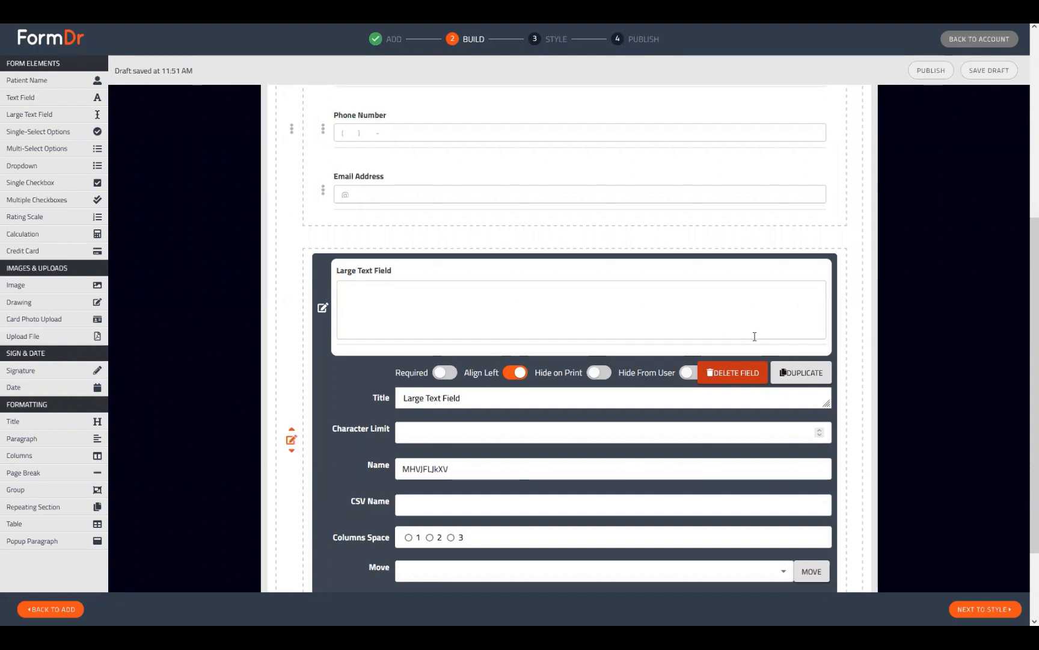
{"action": "scroll", "coordinate": [779, 392], "scroll_direction": "down", "scroll_amount": 2}
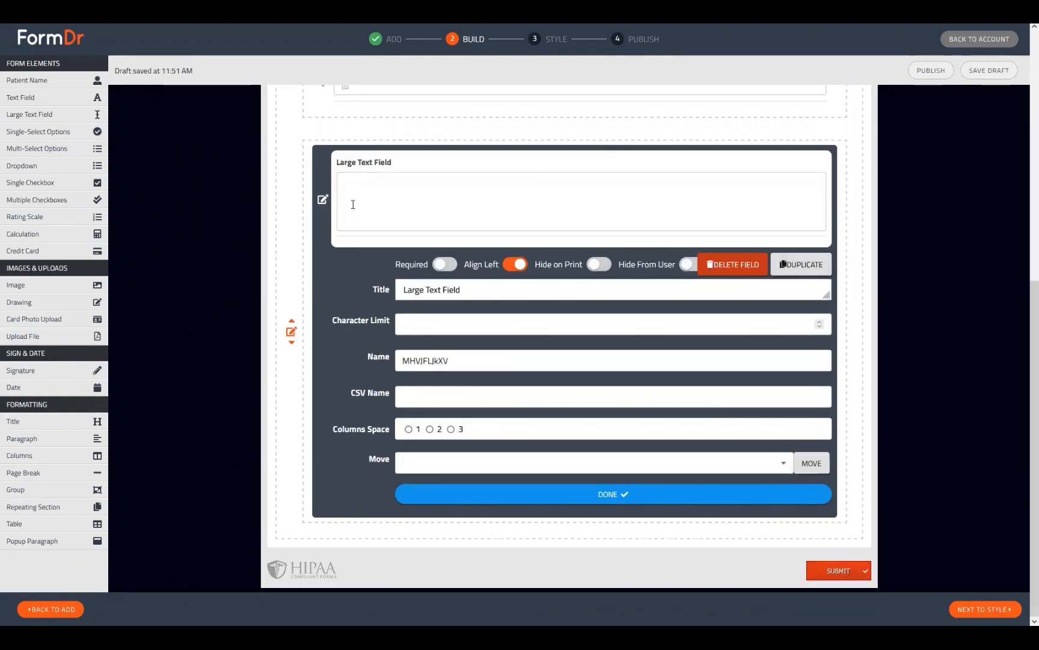
{"action": "left_click", "coordinate": [325, 203]}
{"action": "left_click", "coordinate": [291, 463]}
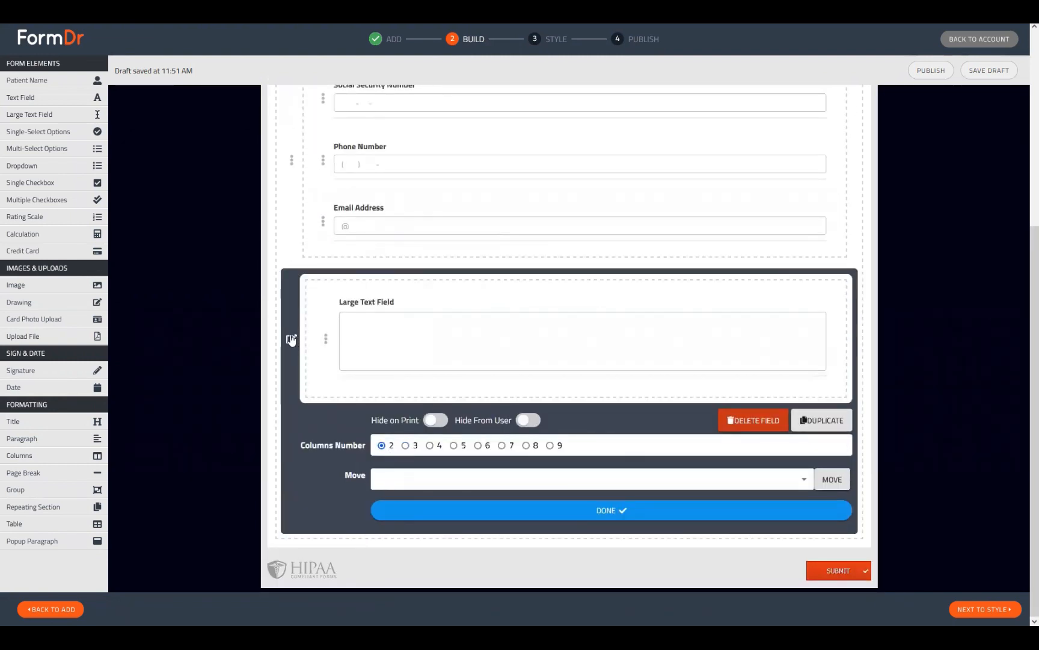
{"action": "left_click", "coordinate": [291, 339]}
Duplicate the Large Text Field three times within its columns and close its settings.
{"action": "left_click", "coordinate": [322, 463]}
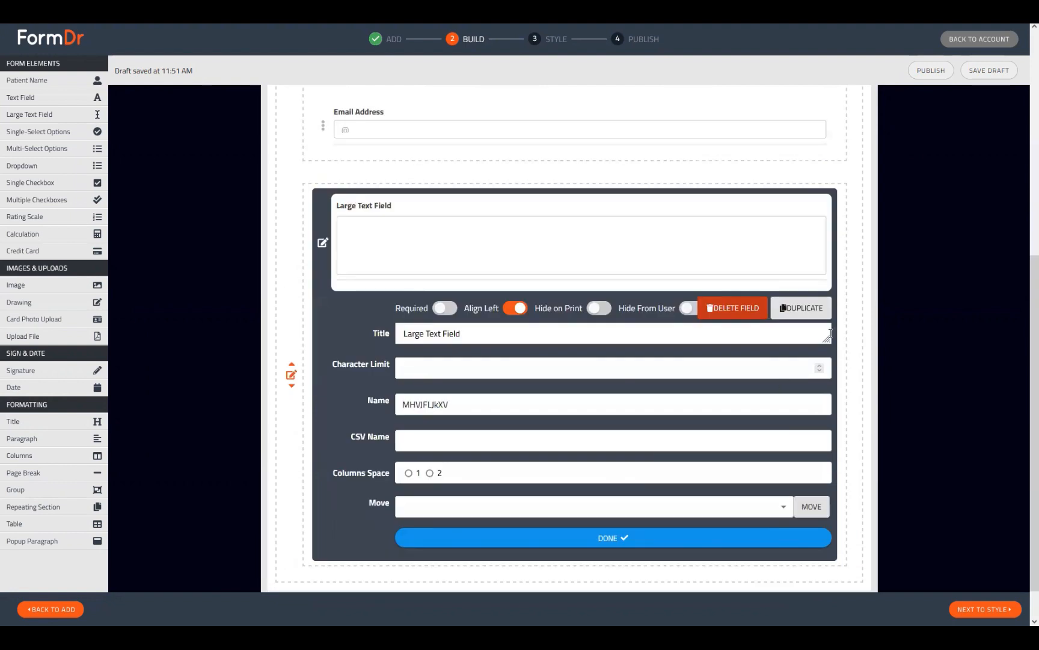
{"action": "left_click", "coordinate": [795, 310]}
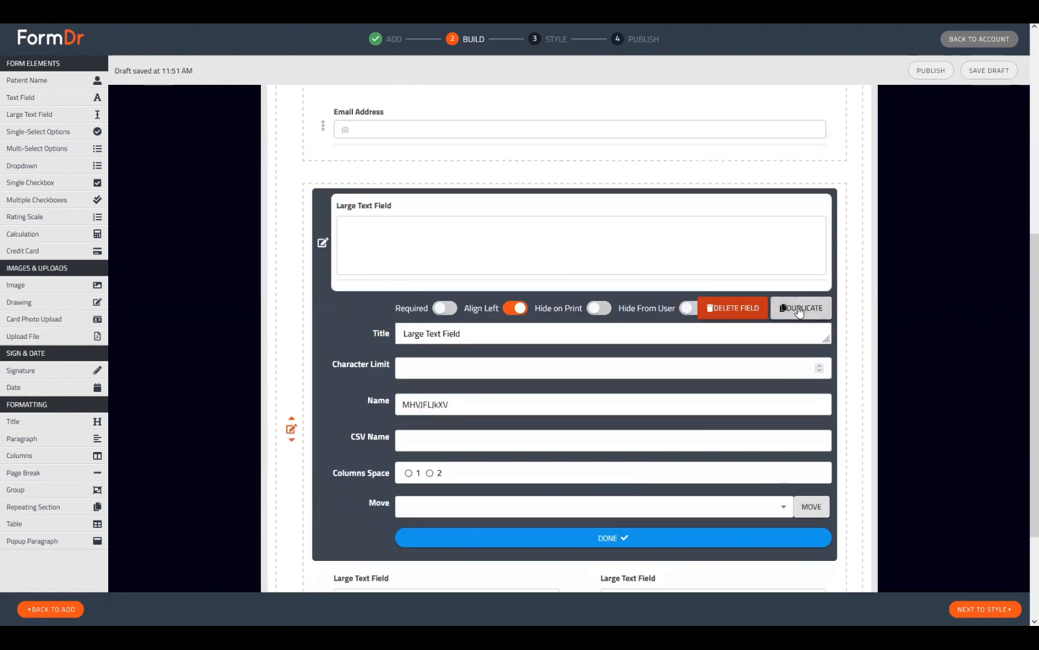
{"action": "left_click", "coordinate": [798, 310]}
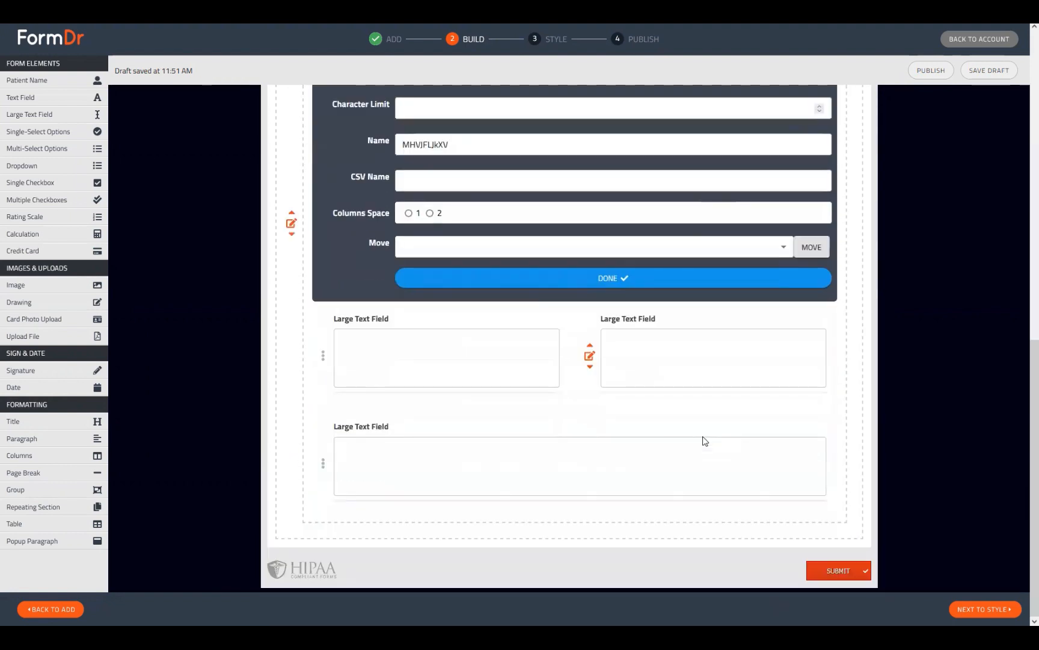
{"action": "left_click", "coordinate": [642, 283]}
Check the layout of the large text fields and the Parent/Guardian Name field in the Style stage preview.
{"action": "left_click", "coordinate": [979, 610]}
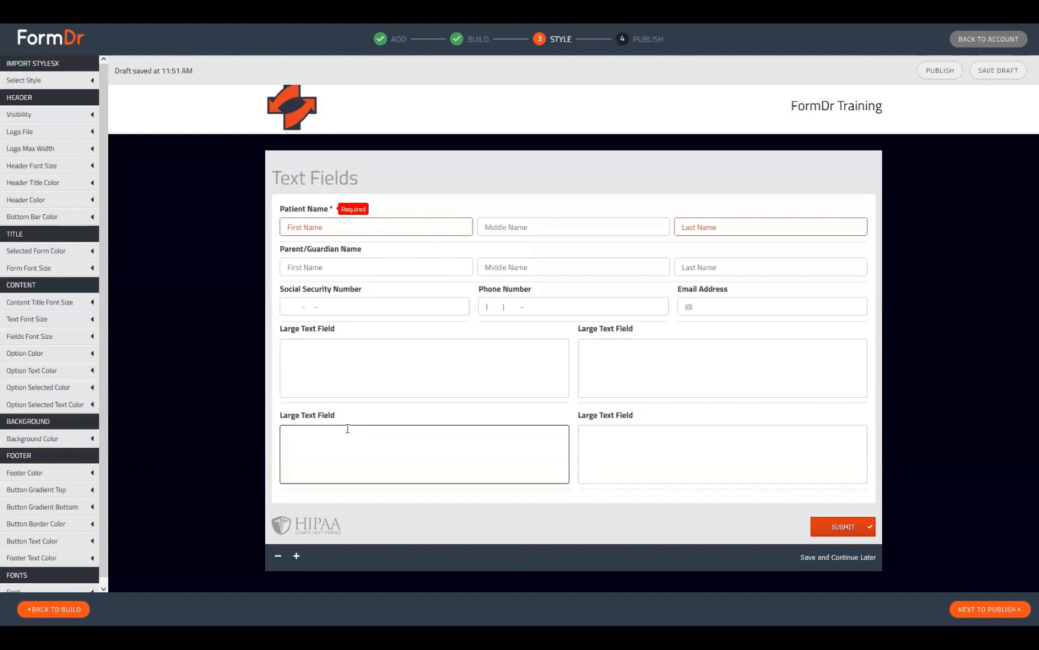
{"action": "left_click", "coordinate": [299, 438]}
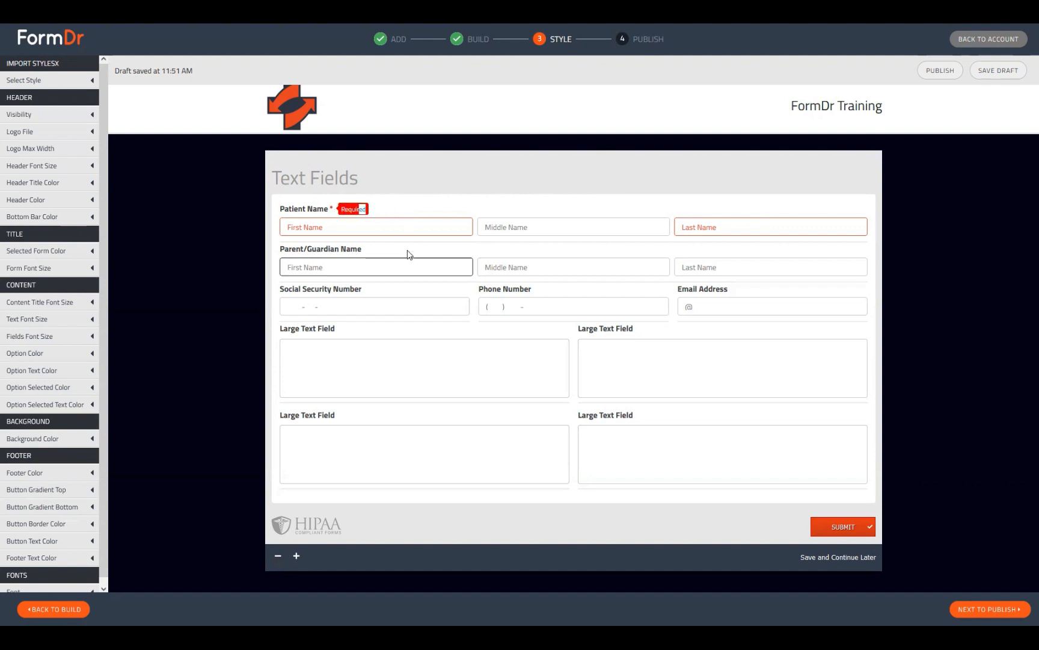
{"action": "left_click", "coordinate": [364, 269]}
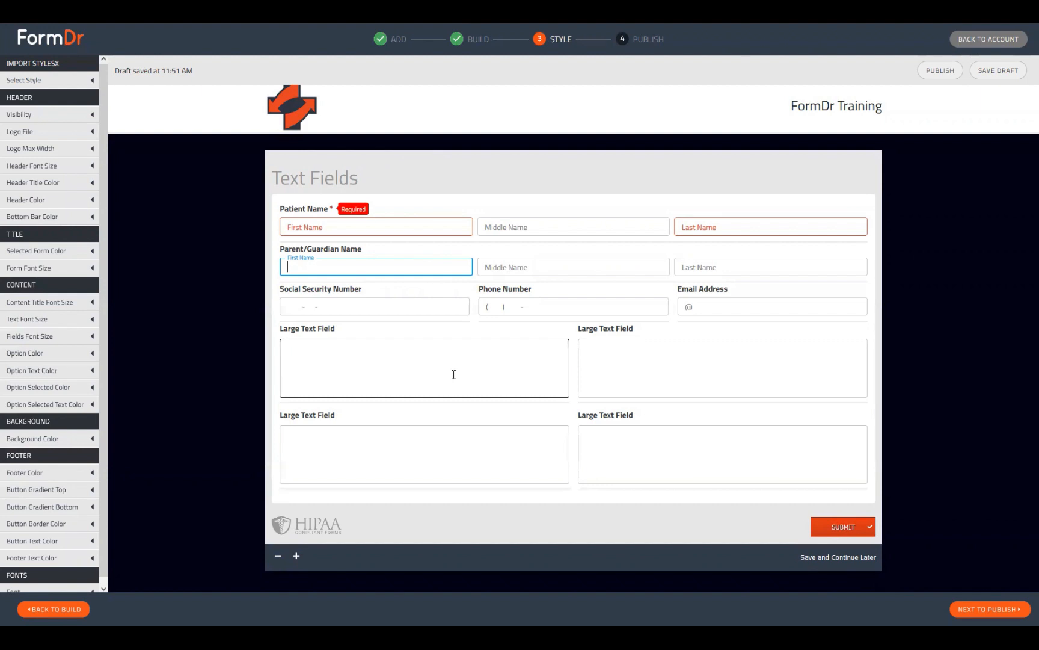
Return to the Build stage, set the columns holding the social security, phone and email fields to 2, and preview the form in Style.
{"action": "left_click", "coordinate": [25, 610]}
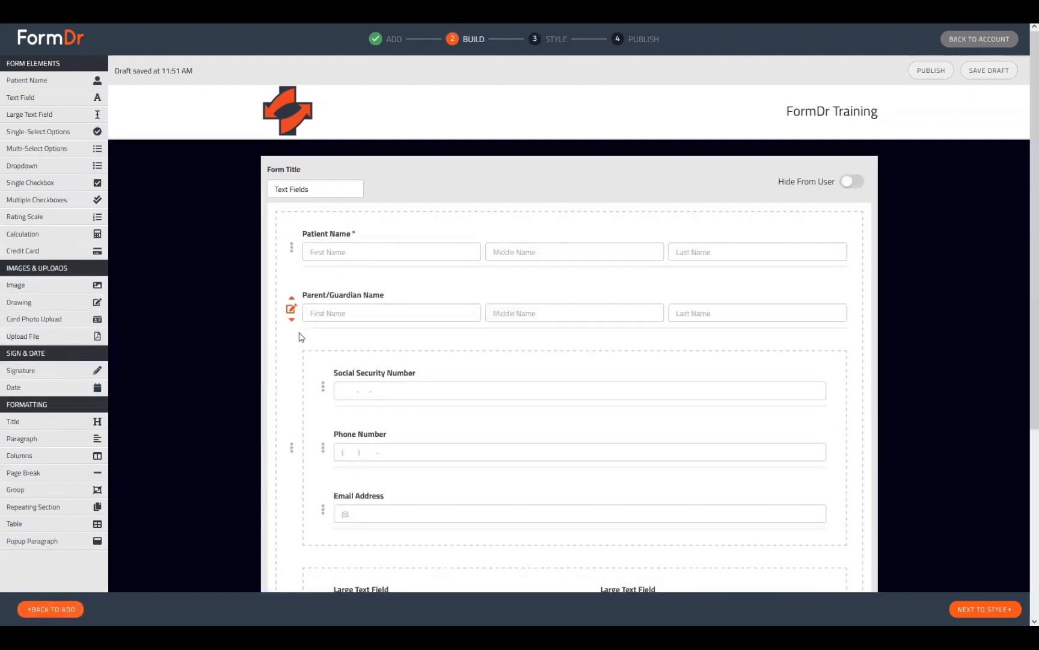
{"action": "left_click", "coordinate": [291, 448]}
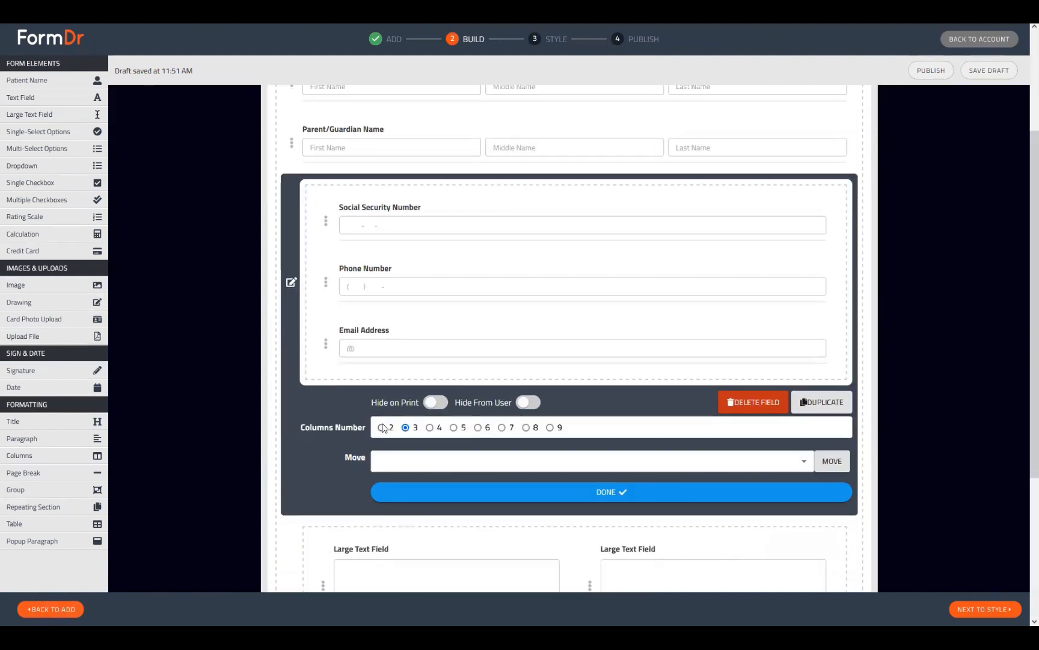
{"action": "left_click", "coordinate": [431, 493]}
{"action": "left_click", "coordinate": [981, 608]}
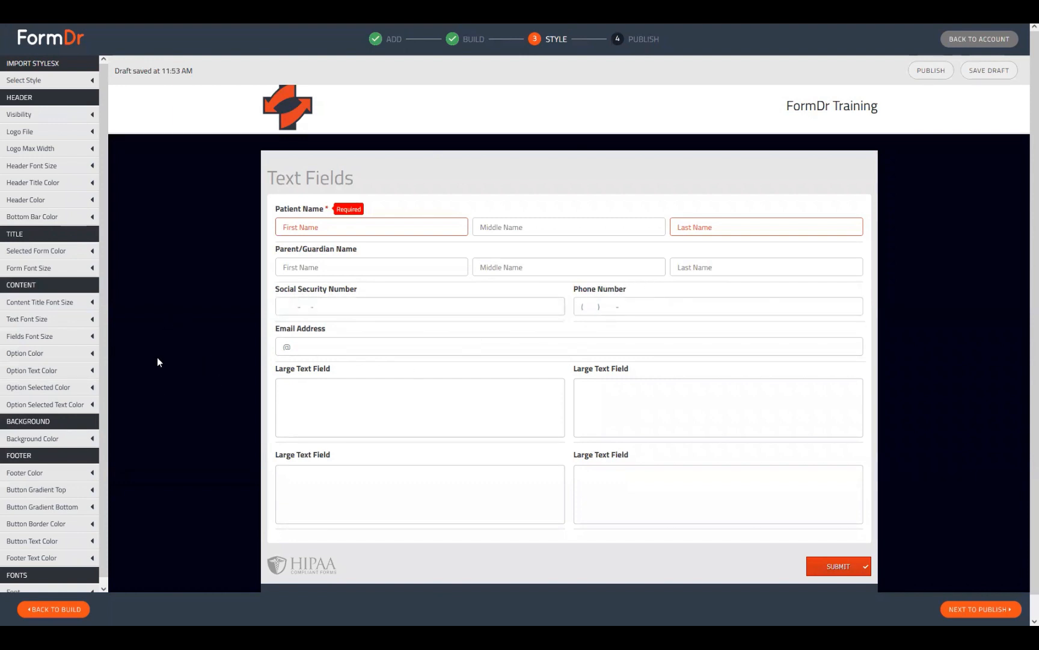
Publish the form packet, then open and close the option for editing its name.
{"action": "left_click", "coordinate": [965, 611]}
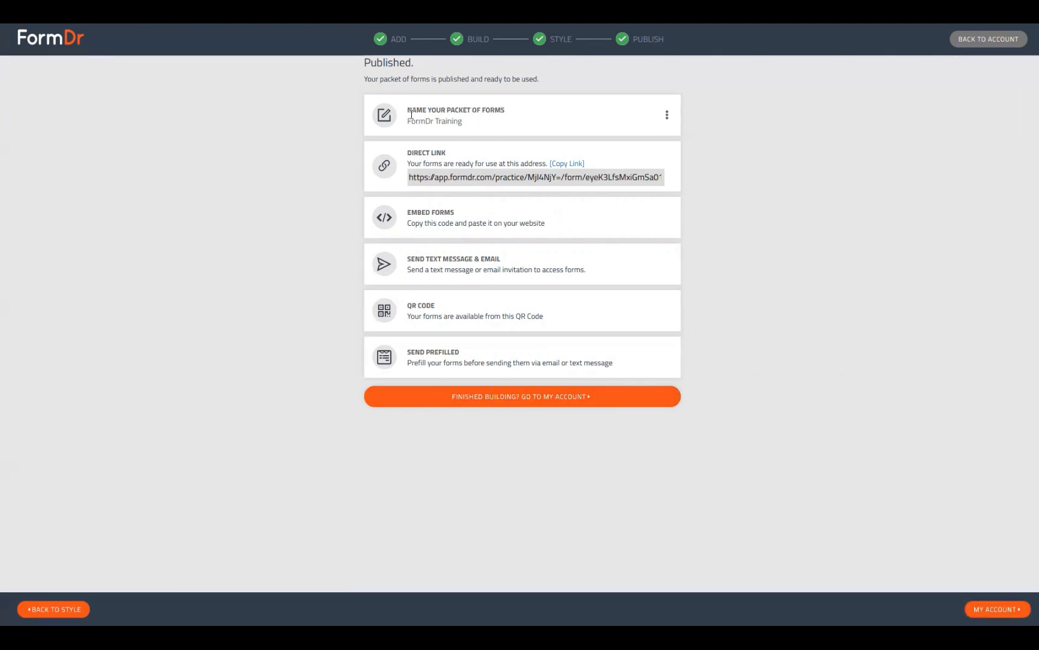
{"action": "left_click", "coordinate": [667, 125]}
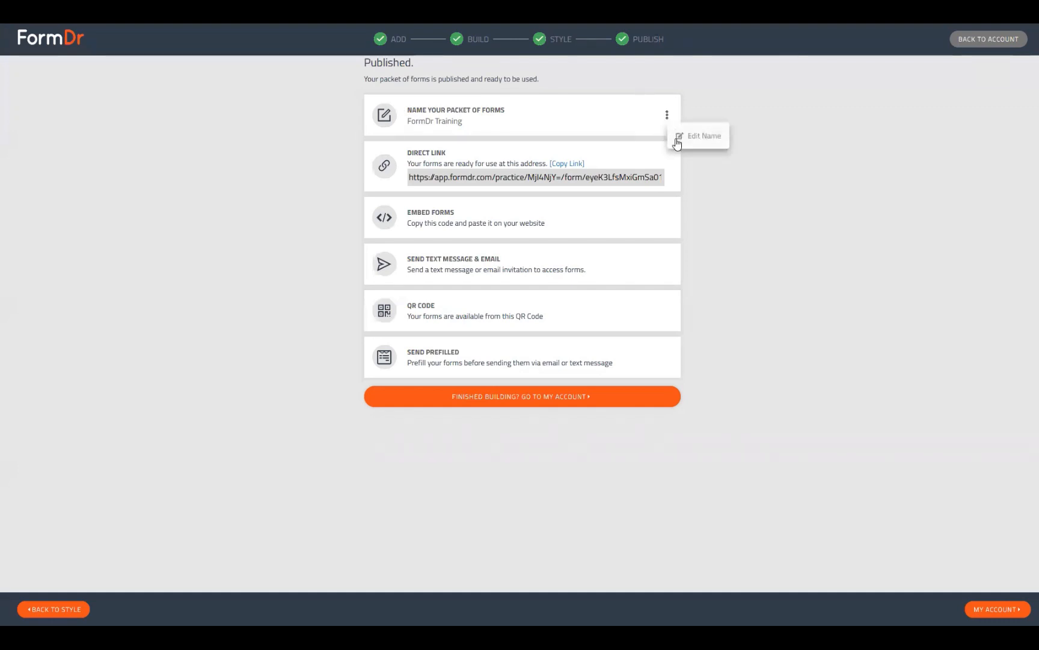
{"action": "left_click", "coordinate": [676, 138]}
{"action": "left_click", "coordinate": [637, 128]}
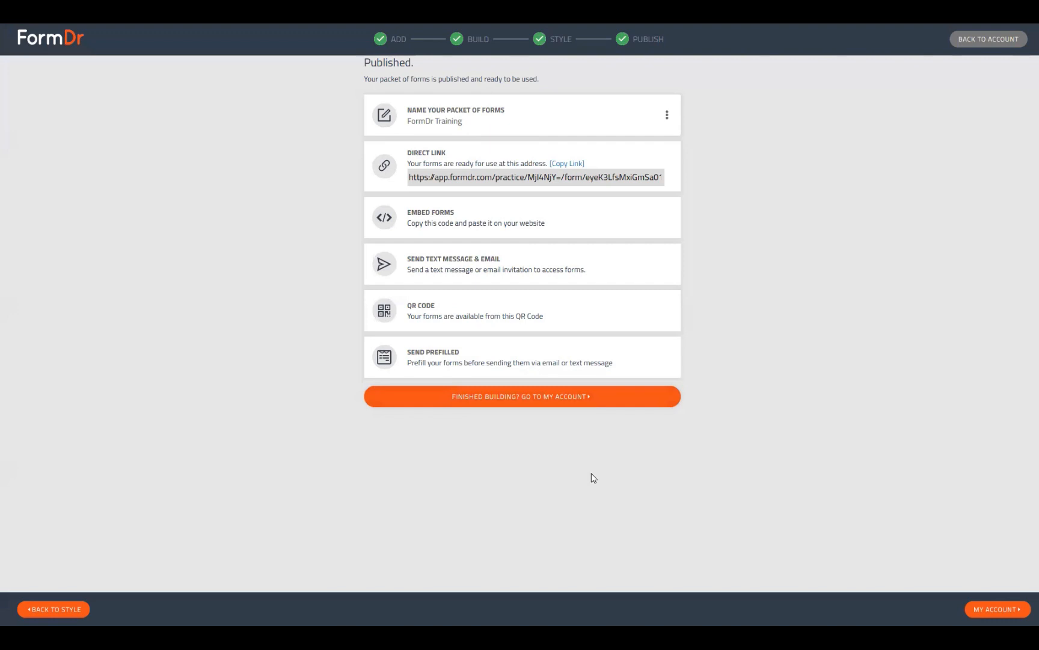
Finish building, go to My Forms in the account, and open the FormDr Training packet's direct link.
{"action": "left_click", "coordinate": [520, 400]}
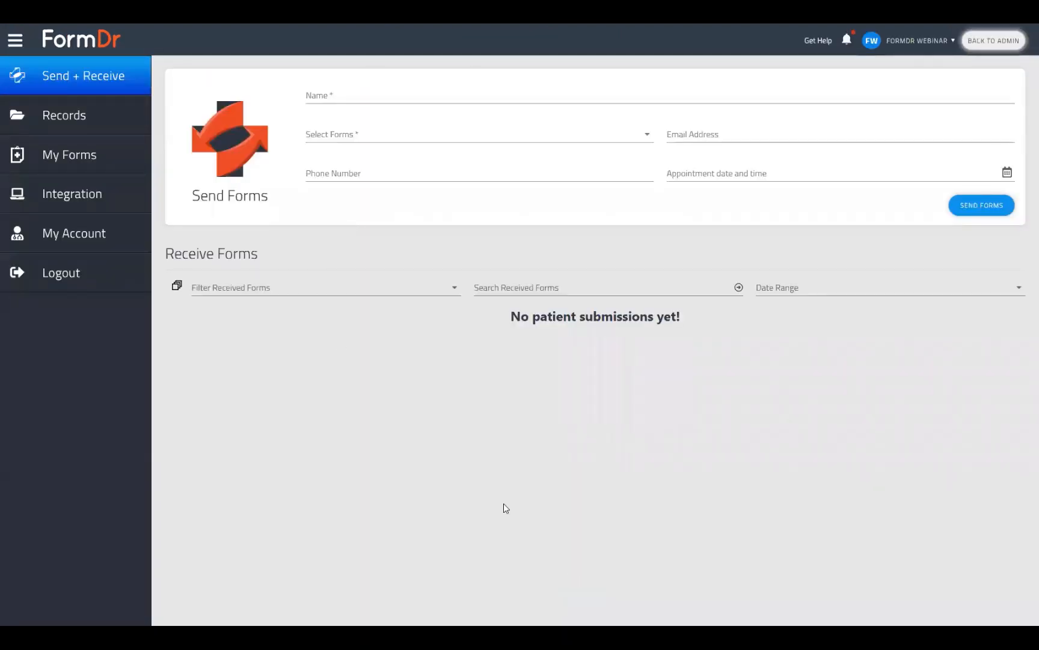
{"action": "left_click", "coordinate": [63, 150]}
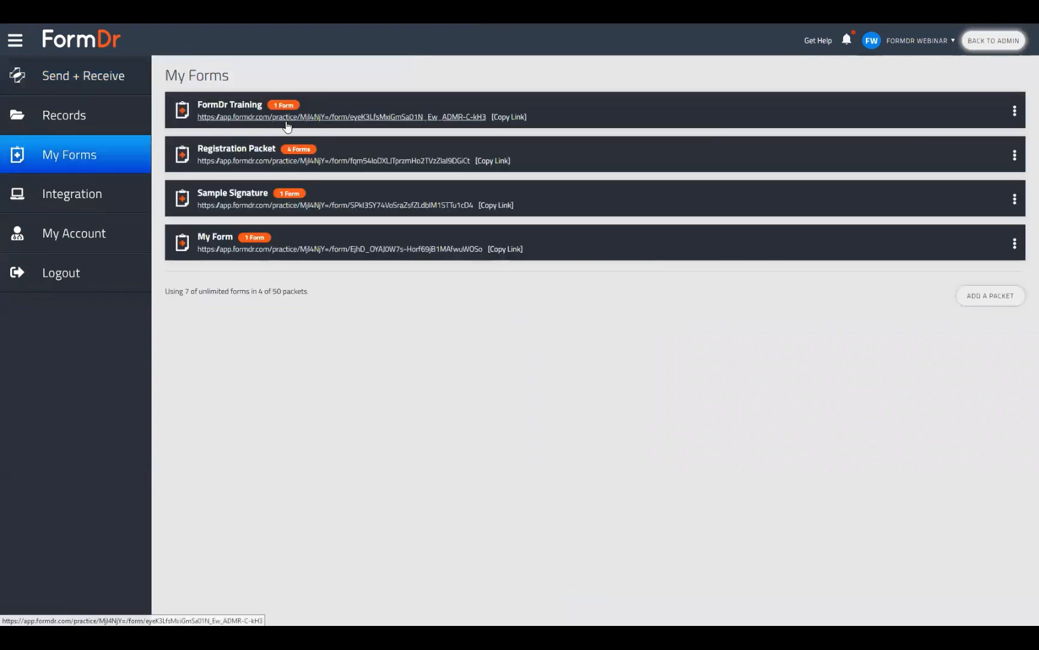
{"action": "left_click", "coordinate": [287, 118]}
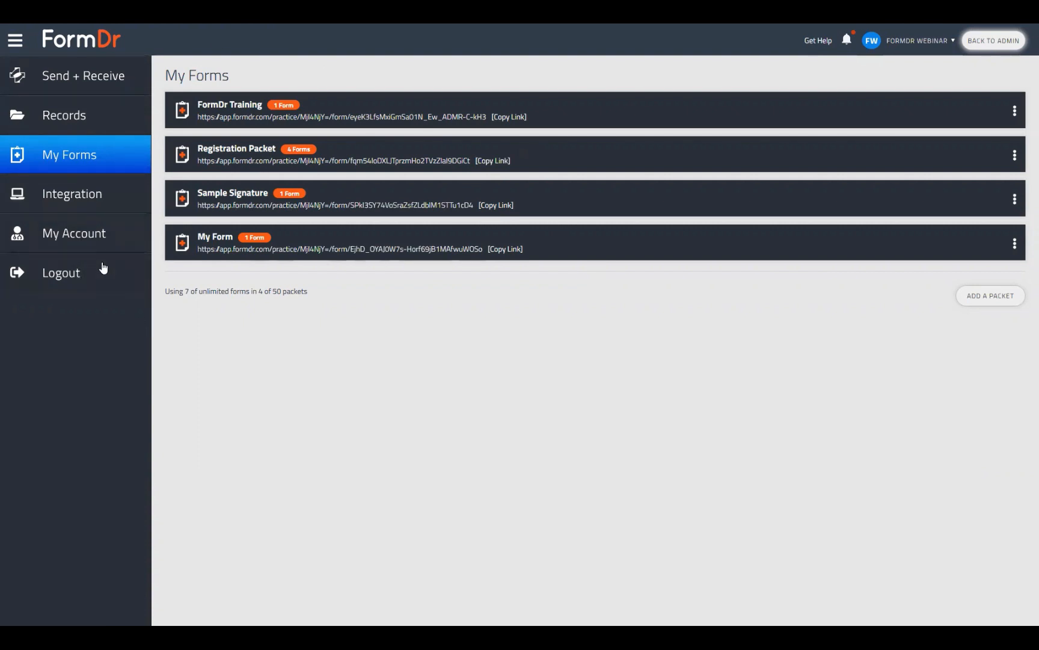
Open the account's Support page and browse the product guide's Building Forms section.
{"action": "left_click", "coordinate": [49, 236]}
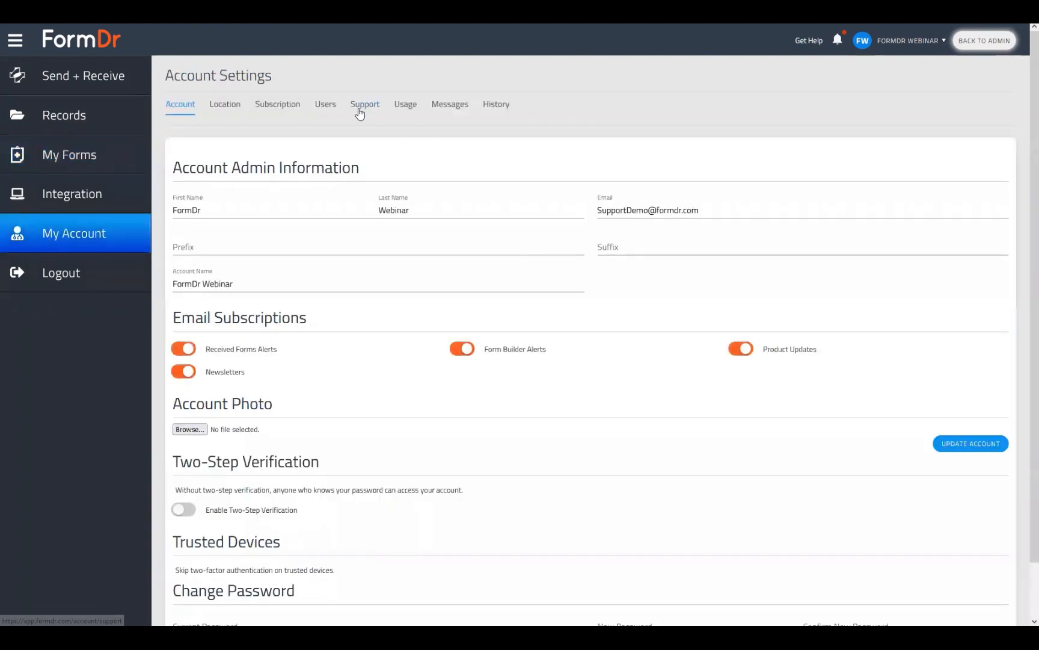
{"action": "left_click", "coordinate": [363, 106]}
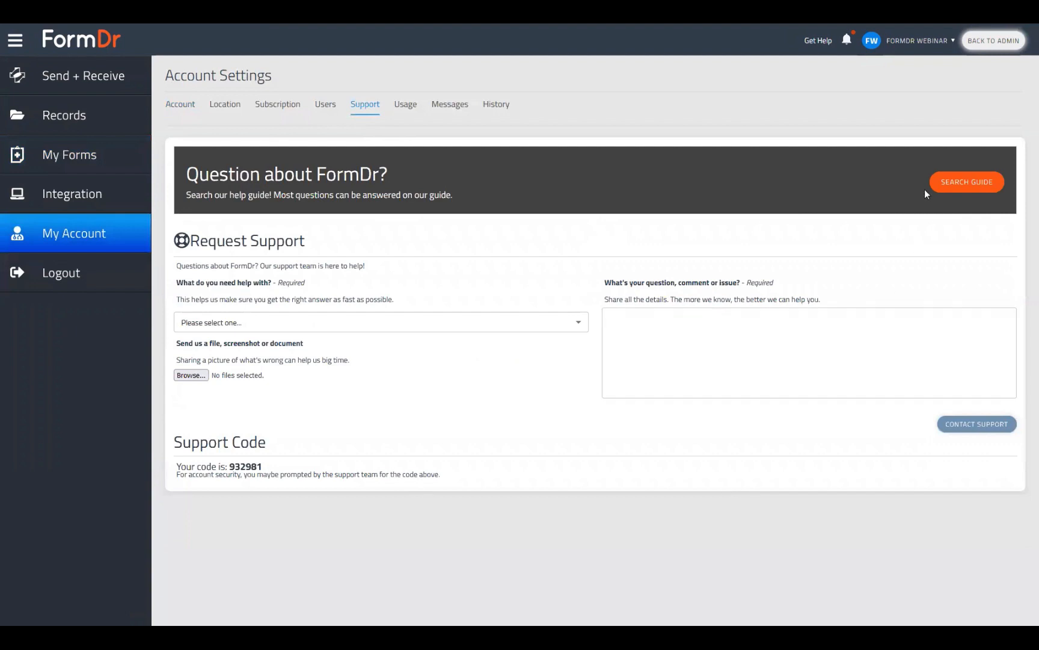
{"action": "left_click", "coordinate": [959, 181]}
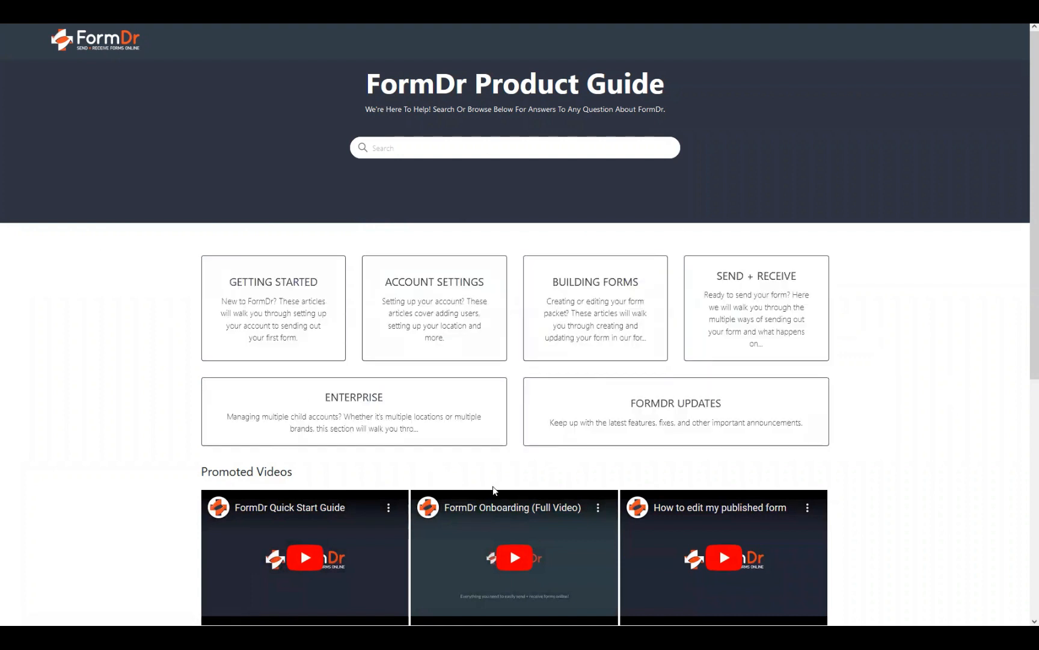
{"action": "left_click", "coordinate": [619, 293]}
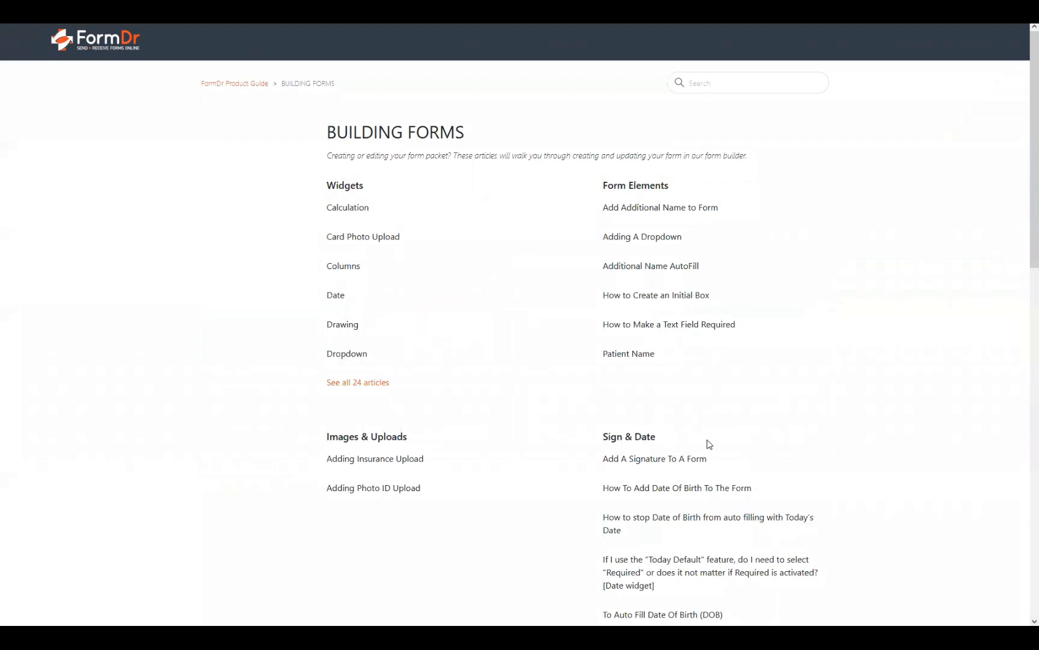
Open the Autocomplete Fields article listed under Step 2. Build and read through its instructions.
{"action": "scroll", "coordinate": [715, 518], "scroll_direction": "down", "scroll_amount": 2}
{"action": "scroll", "coordinate": [722, 587], "scroll_direction": "down", "scroll_amount": 5}
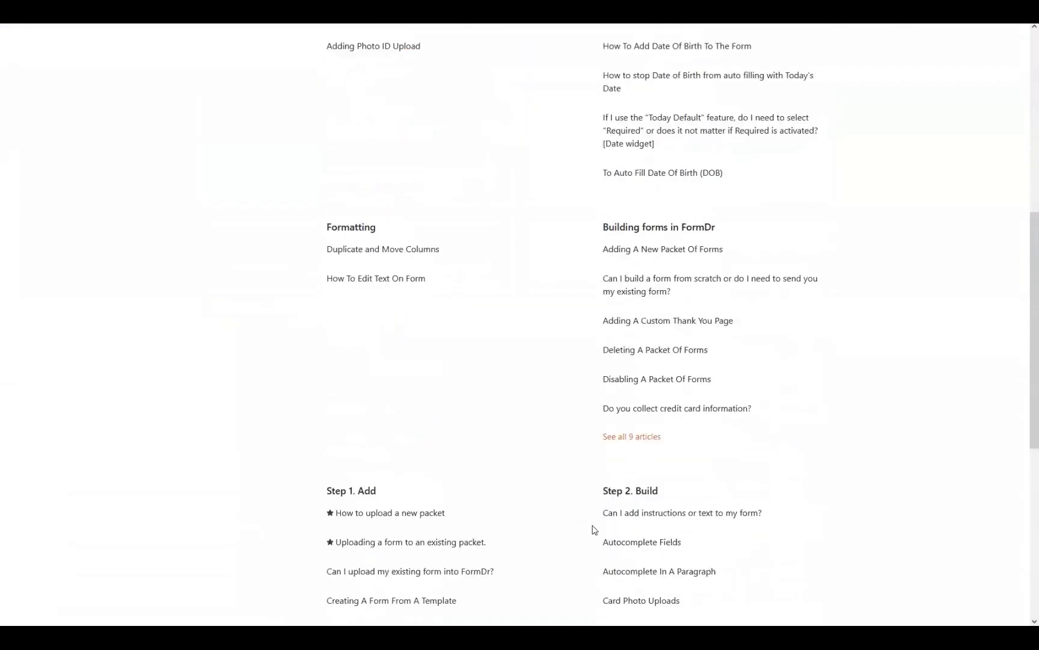
{"action": "left_click", "coordinate": [640, 544]}
{"action": "scroll", "coordinate": [173, 82], "scroll_direction": "down", "scroll_amount": 3}
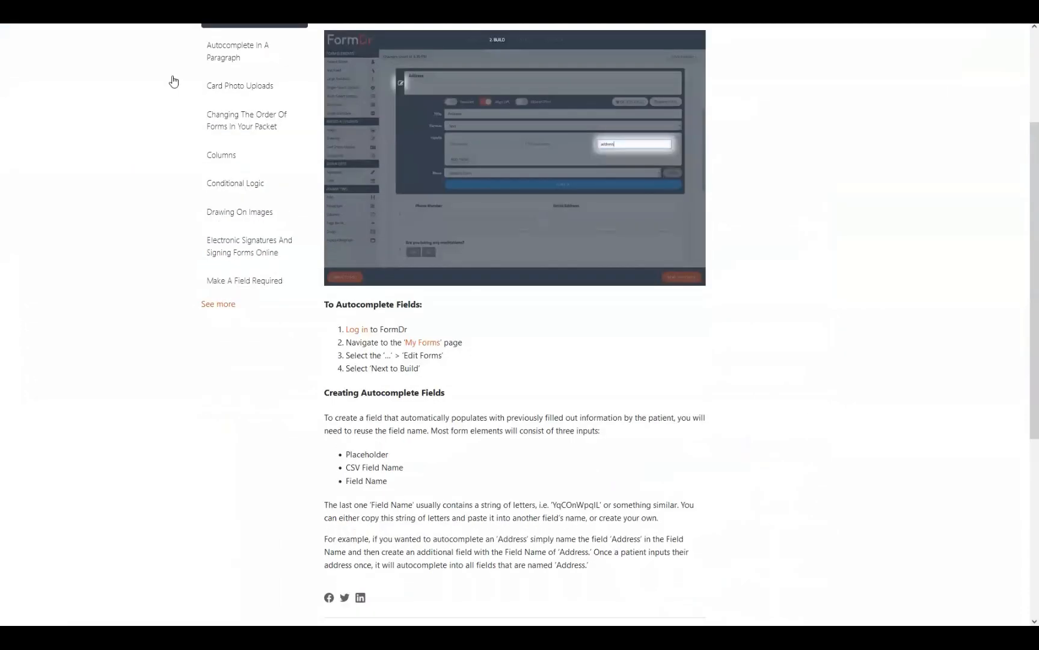
{"action": "scroll", "coordinate": [425, 259], "scroll_direction": "up", "scroll_amount": 3}
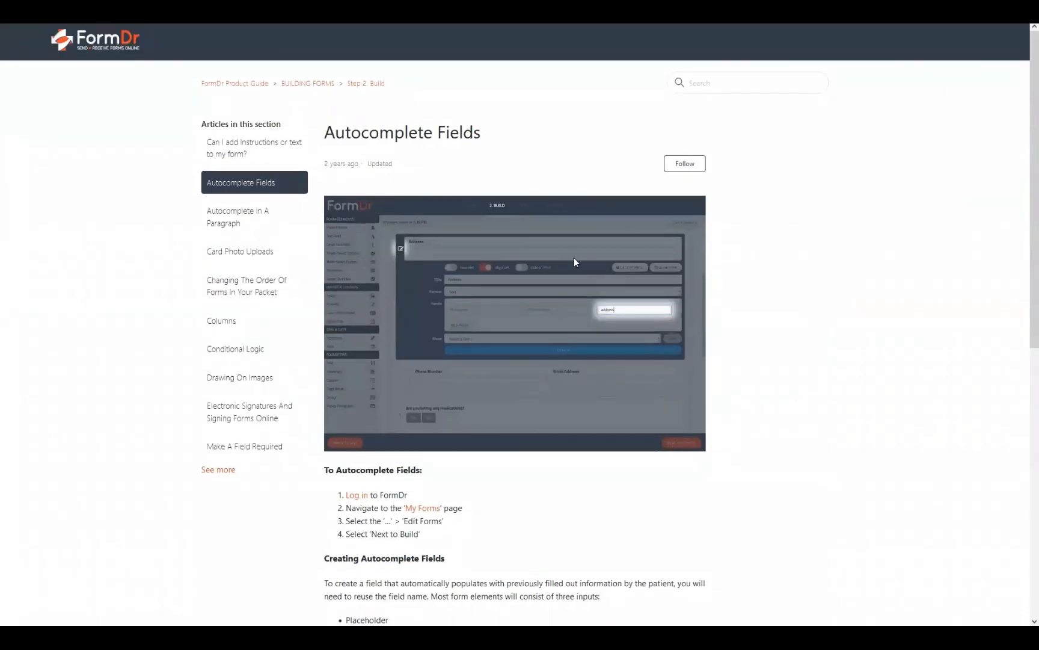
{"action": "scroll", "coordinate": [457, 503], "scroll_direction": "down", "scroll_amount": 2}
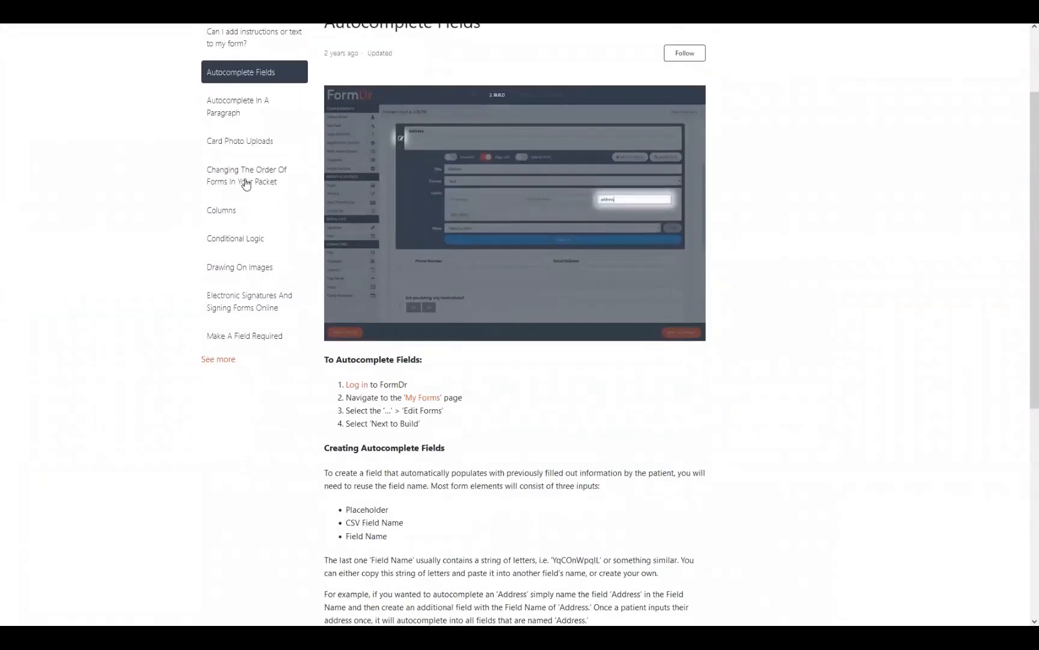
{"action": "scroll", "coordinate": [245, 184], "scroll_direction": "up", "scroll_amount": 2}
Return to the FormDr Product Guide home page and open the March 2023 Webinar Schedule under FormDr Updates.
{"action": "left_click", "coordinate": [232, 86]}
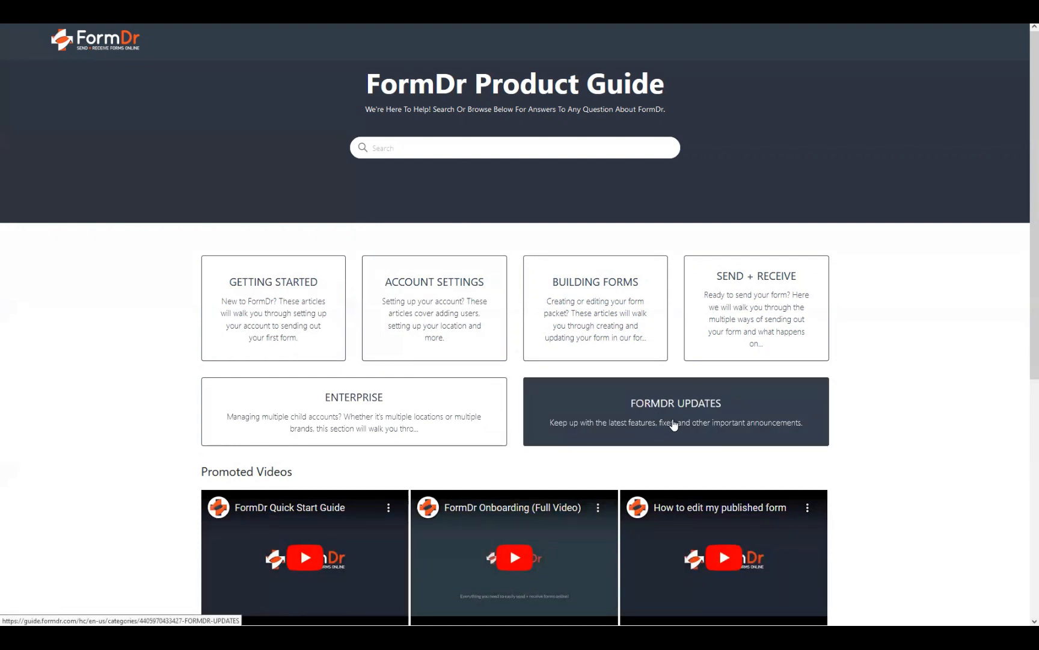
{"action": "left_click", "coordinate": [674, 424]}
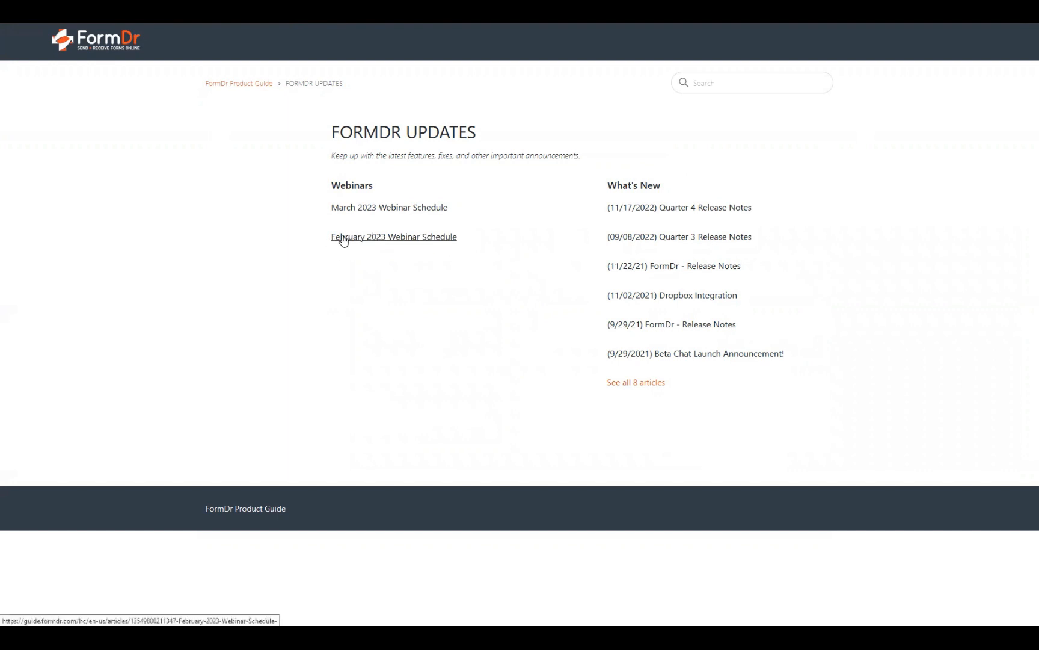
{"action": "left_click", "coordinate": [382, 210]}
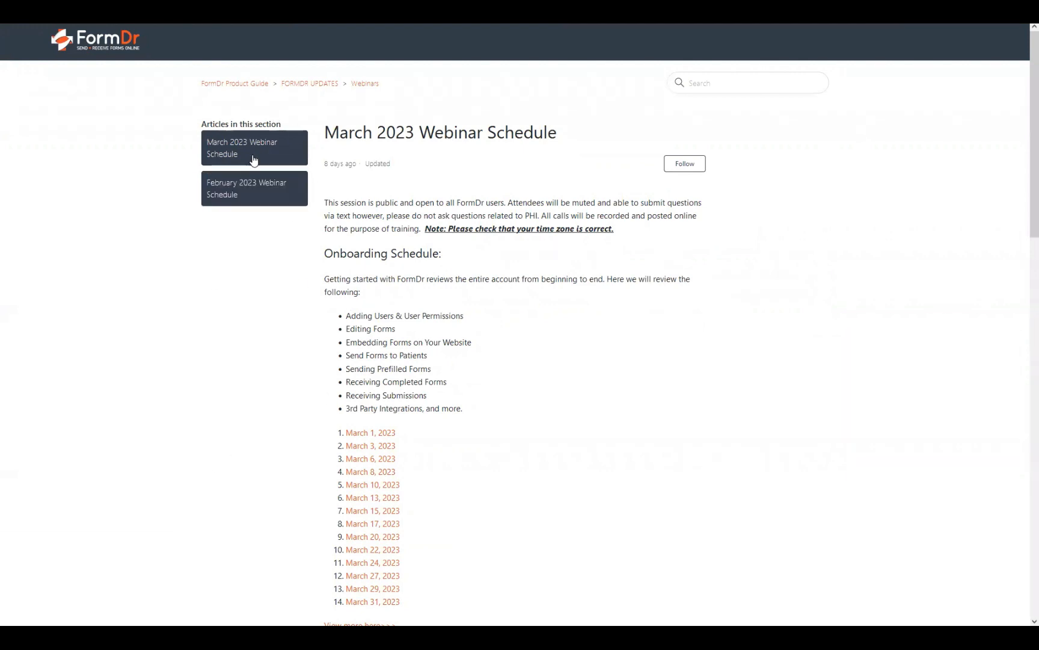
Examine the March schedule's onboarding, beginner and advanced form building sessions, highlighting the section details along the way.
{"action": "scroll", "coordinate": [590, 371], "scroll_direction": "down", "scroll_amount": 2}
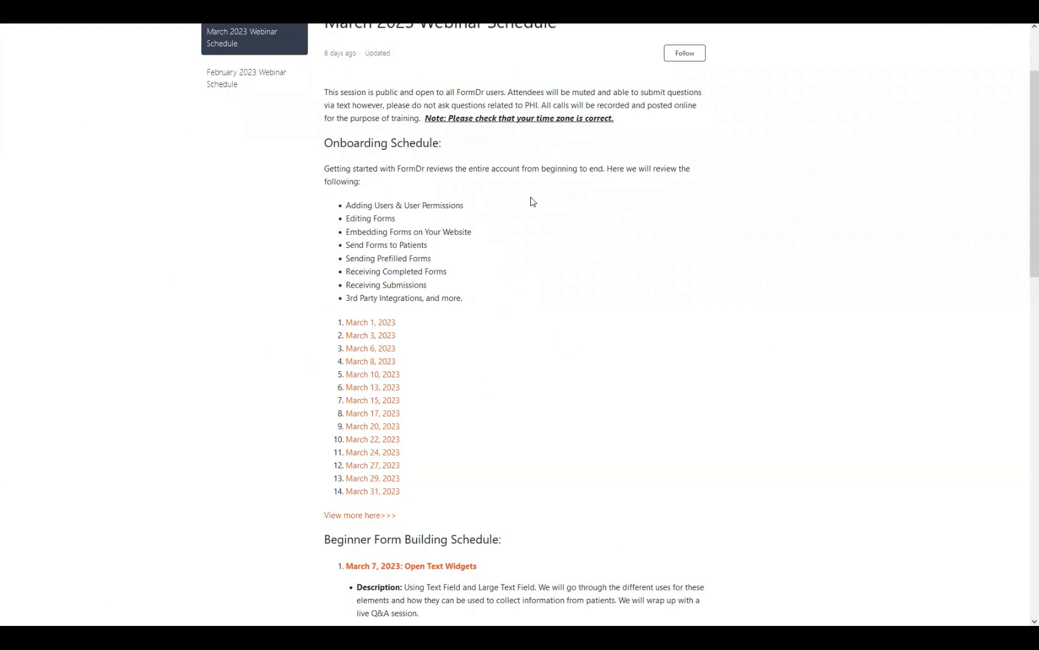
{"action": "left_click_drag", "start_coordinate": [320, 171], "coordinate": [578, 311]}
{"action": "left_click", "coordinate": [577, 311]}
{"action": "scroll", "coordinate": [601, 421], "scroll_direction": "down", "scroll_amount": 5}
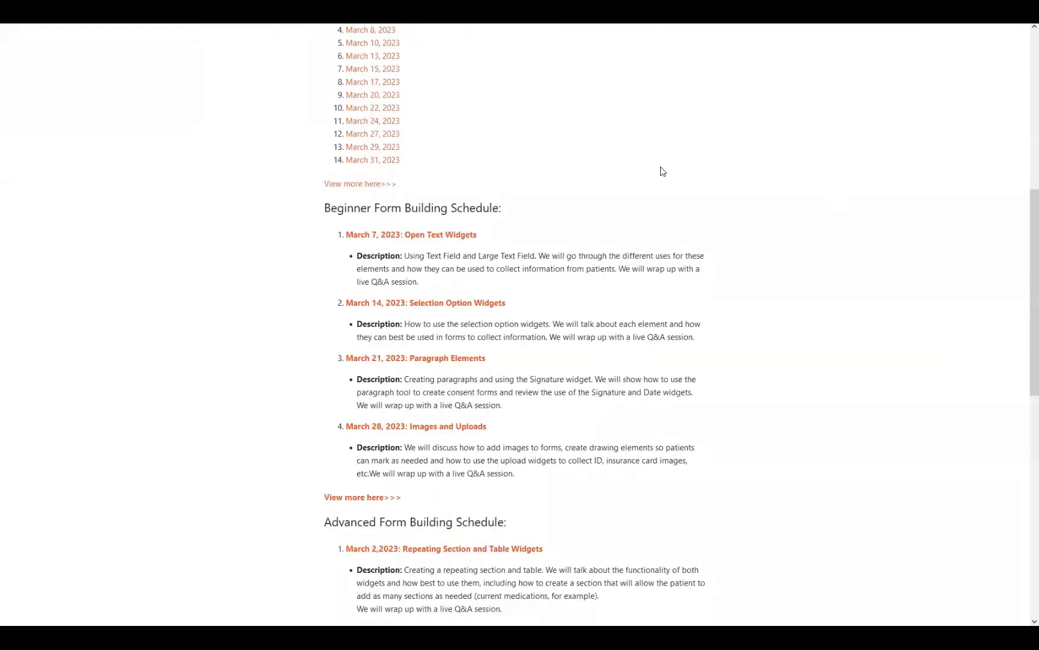
{"action": "scroll", "coordinate": [602, 210], "scroll_direction": "down", "scroll_amount": 3}
{"action": "left_click_drag", "start_coordinate": [322, 99], "coordinate": [507, 101]}
{"action": "left_click_drag", "start_coordinate": [324, 413], "coordinate": [578, 438]}
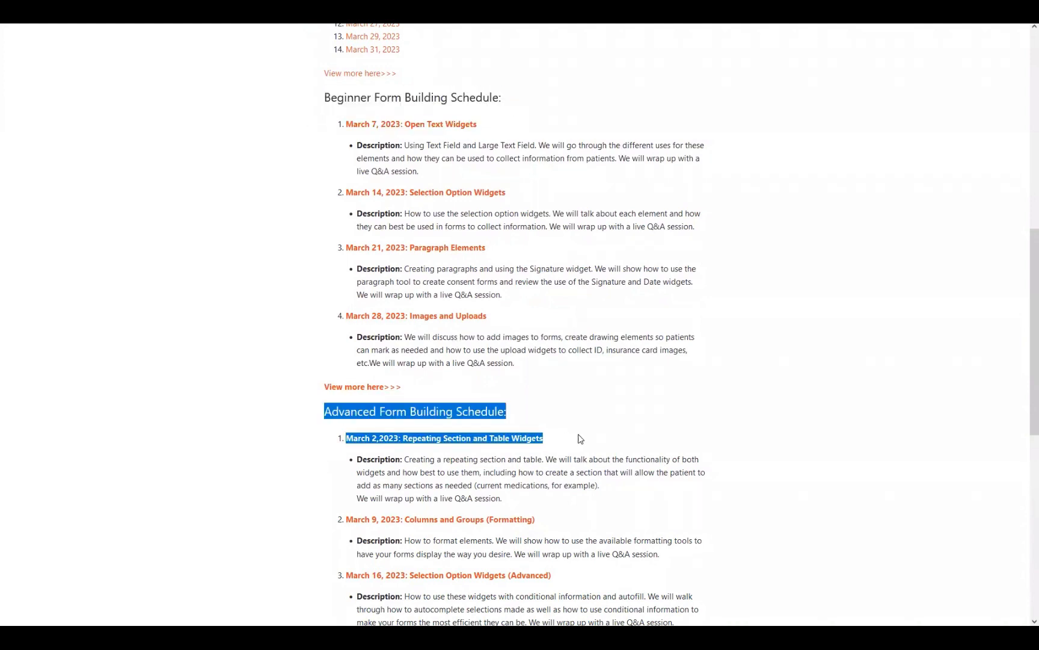
{"action": "left_click", "coordinate": [689, 420]}
{"action": "scroll", "coordinate": [504, 209], "scroll_direction": "down", "scroll_amount": 5}
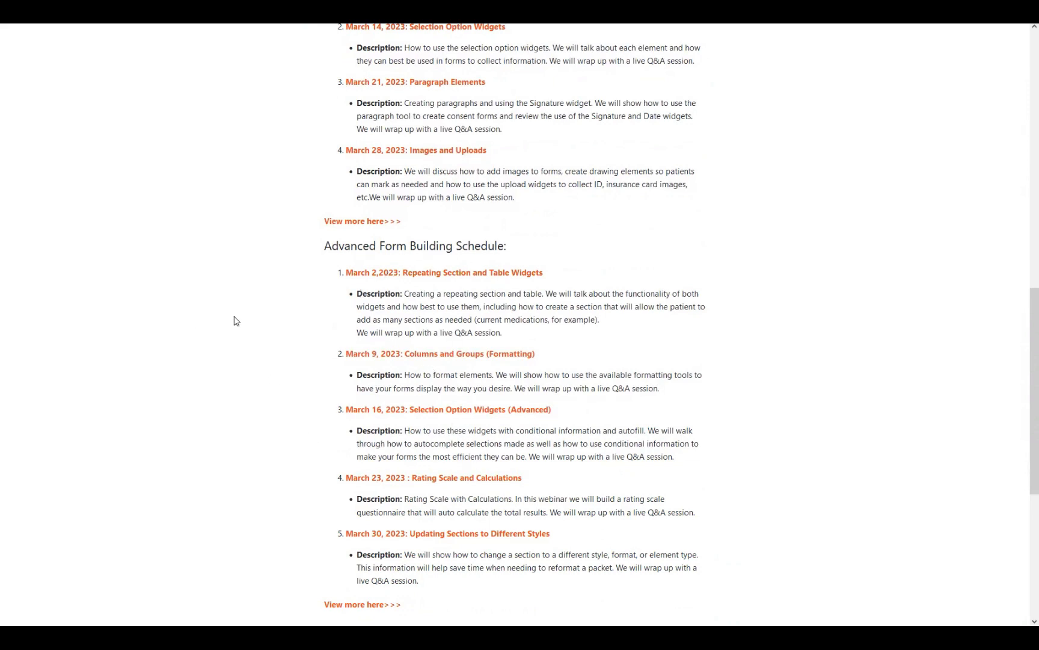
{"action": "scroll", "coordinate": [548, 451], "scroll_direction": "up", "scroll_amount": 3}
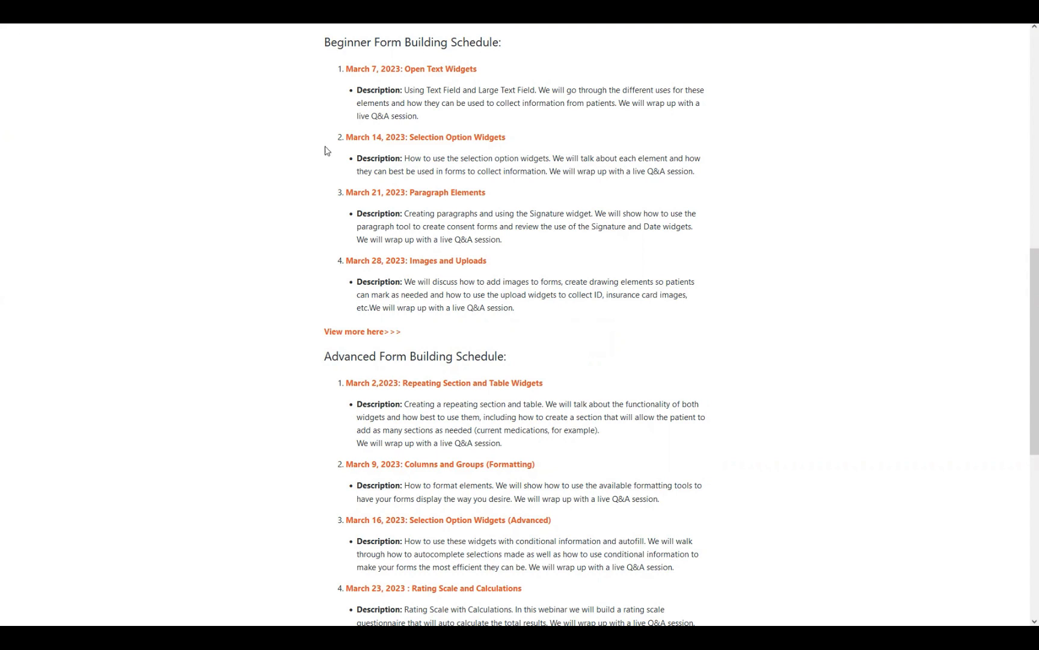
Open the February 2023 Webinar Schedule, review its sessions, and open the posted February 14 Creating Demographics recording.
{"action": "scroll", "coordinate": [387, 309], "scroll_direction": "up", "scroll_amount": 10}
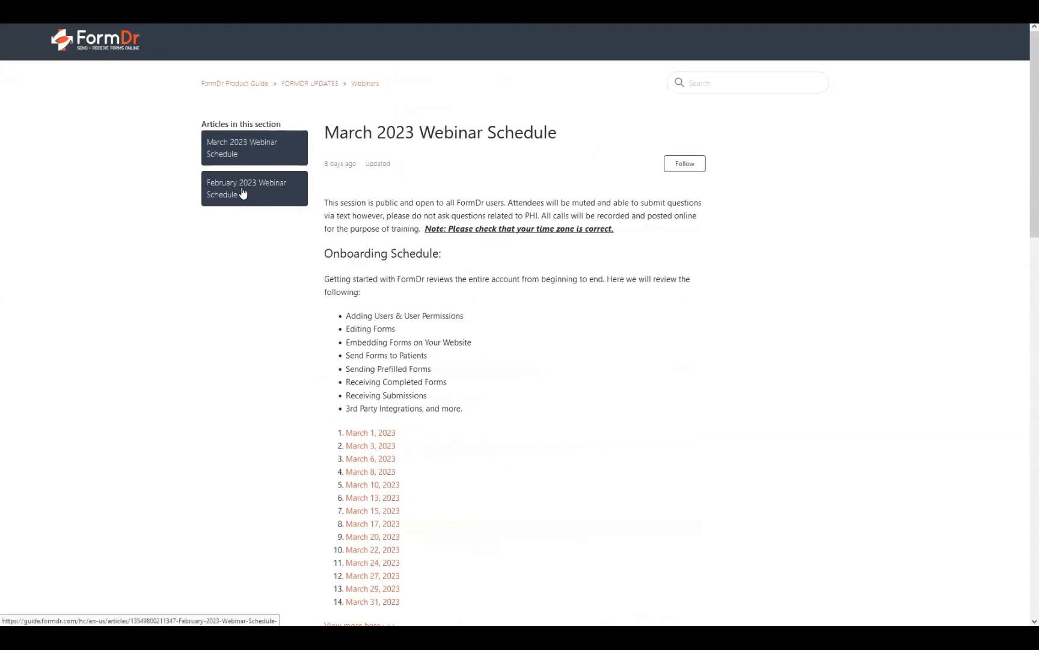
{"action": "left_click", "coordinate": [241, 192]}
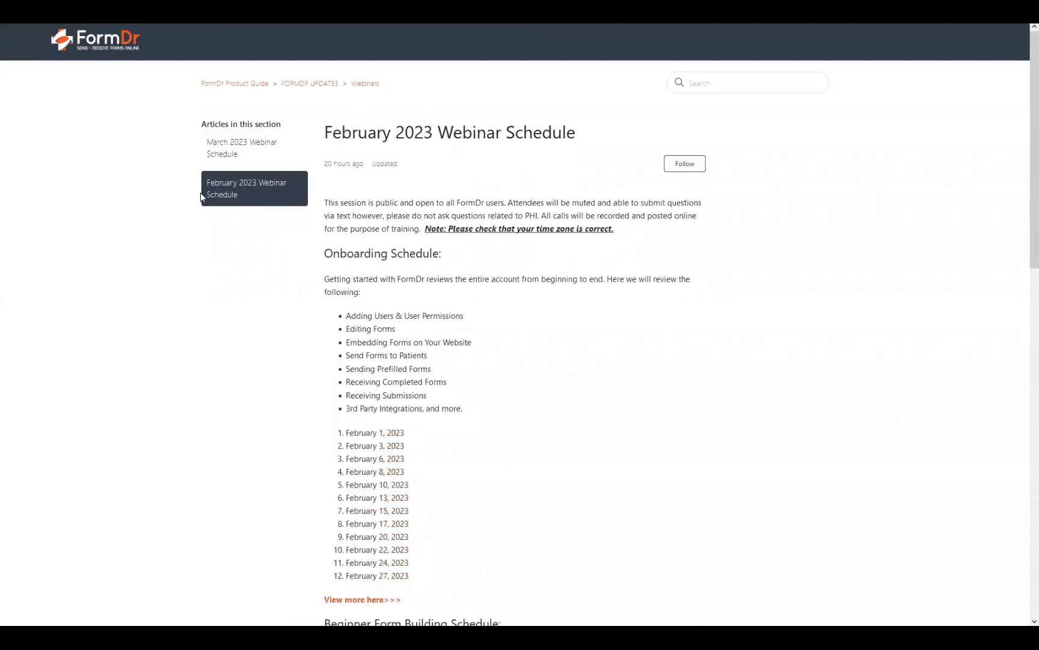
{"action": "scroll", "coordinate": [339, 245], "scroll_direction": "down", "scroll_amount": 5}
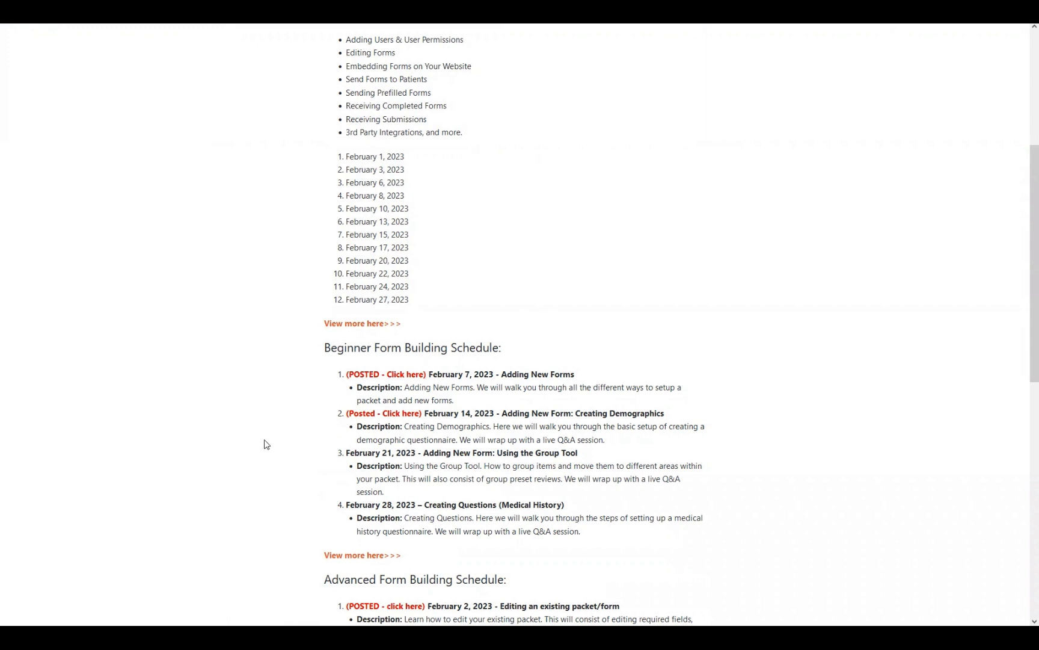
{"action": "scroll", "coordinate": [265, 444], "scroll_direction": "down", "scroll_amount": 3}
{"action": "scroll", "coordinate": [345, 467], "scroll_direction": "down", "scroll_amount": 3}
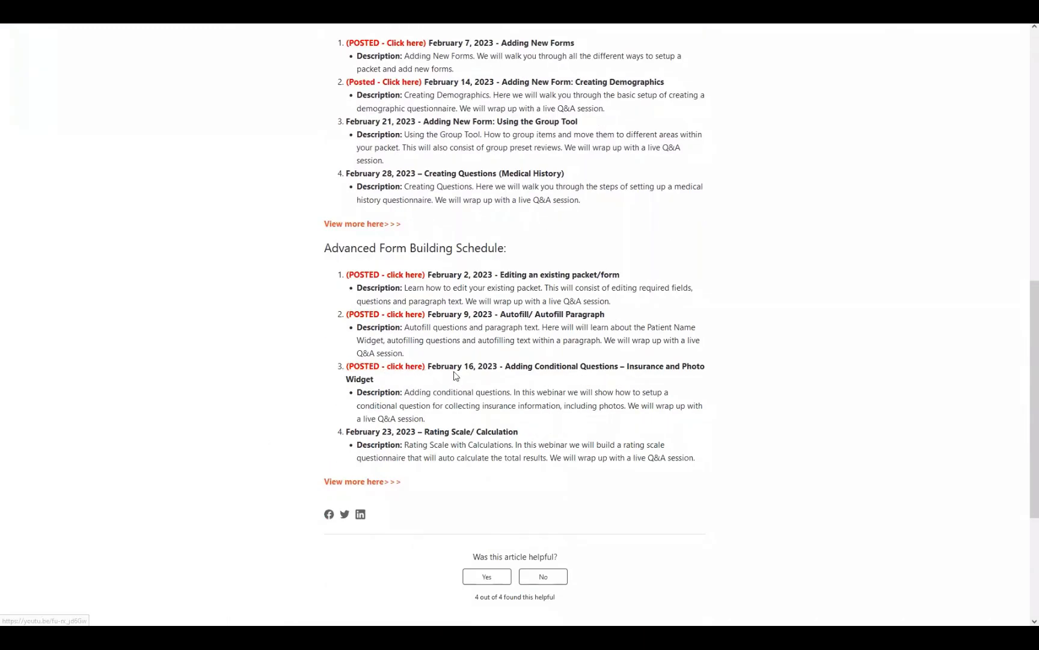
{"action": "scroll", "coordinate": [455, 374], "scroll_direction": "up", "scroll_amount": 3}
{"action": "left_click", "coordinate": [389, 247]}
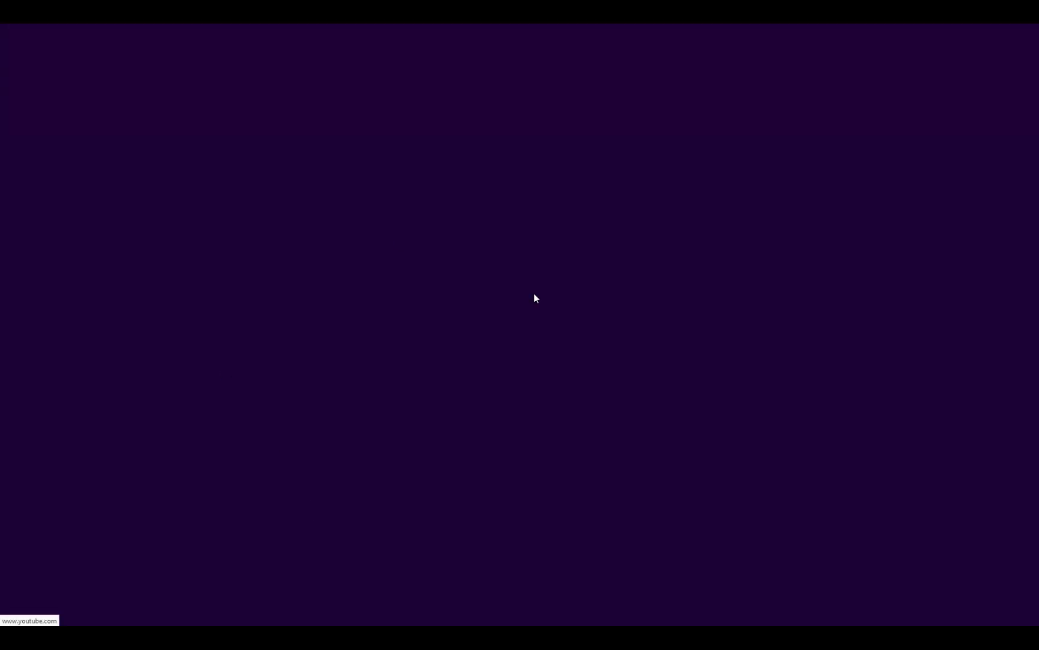